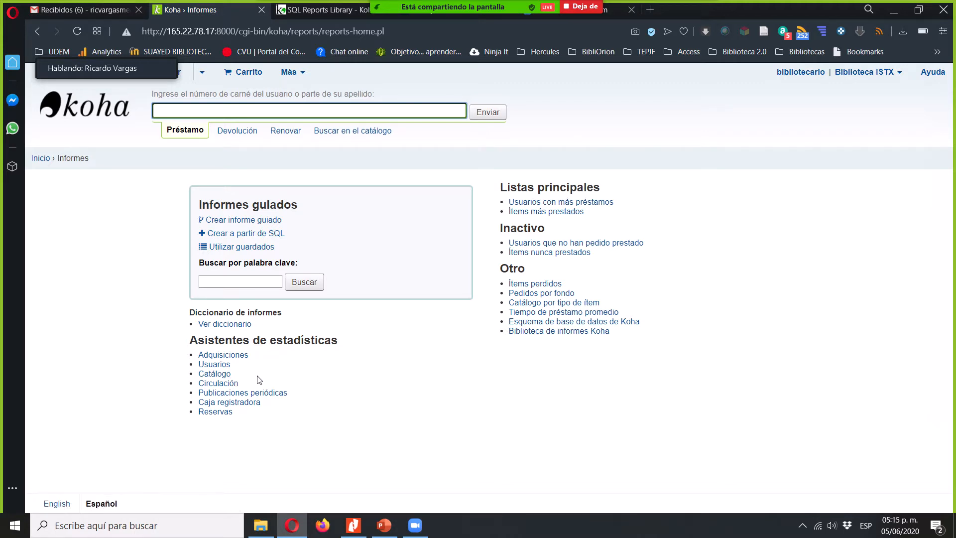
- Open the Catálogo statistics wizard and set Tipo de ítem as the row and Biblioteca de origen as the column
click(215, 377)
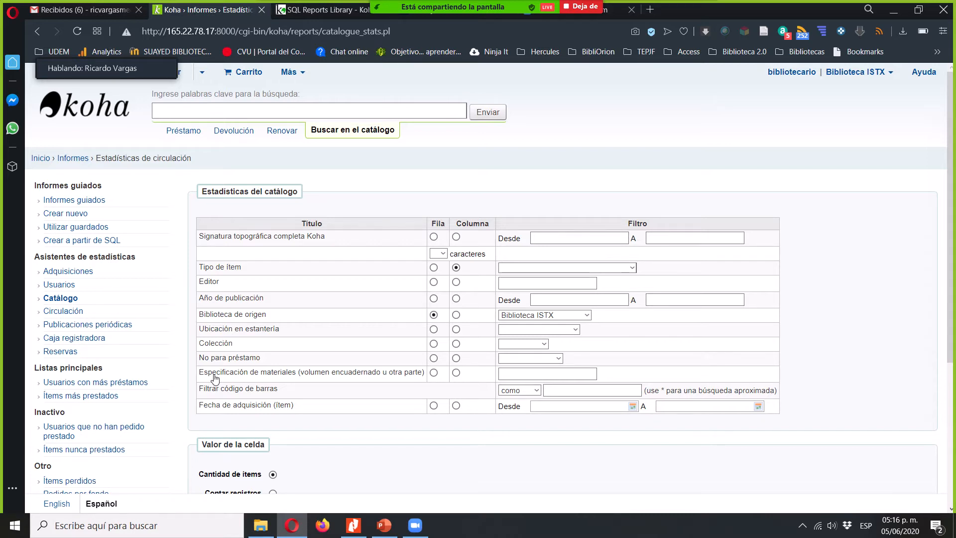
click(434, 268)
click(457, 316)
- Generate the catalogue statistics for Biblioteca ISTX, using Cantidad de ítems as cell value and output in the browser
mouse_move(950, 222)
scroll(872, 210, down, 1)
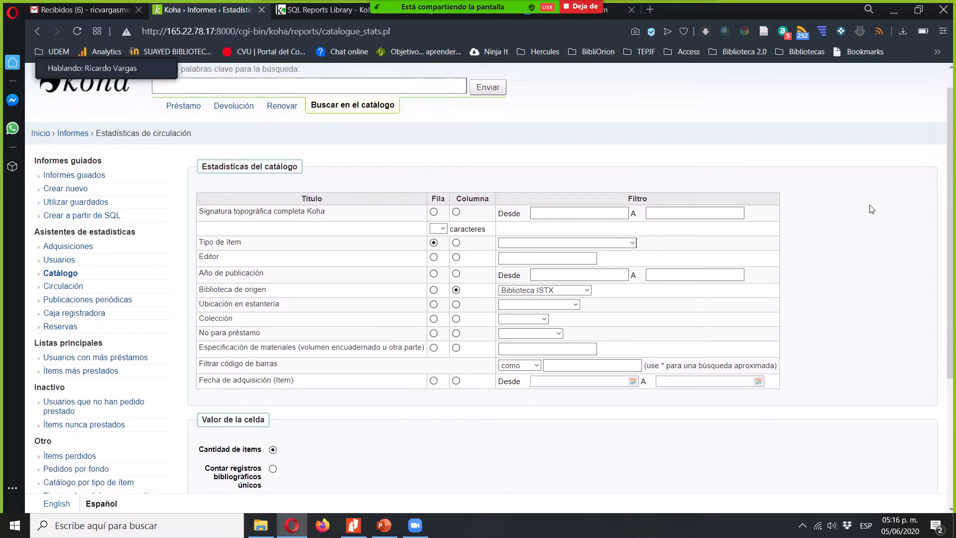
scroll(872, 209, down, 3)
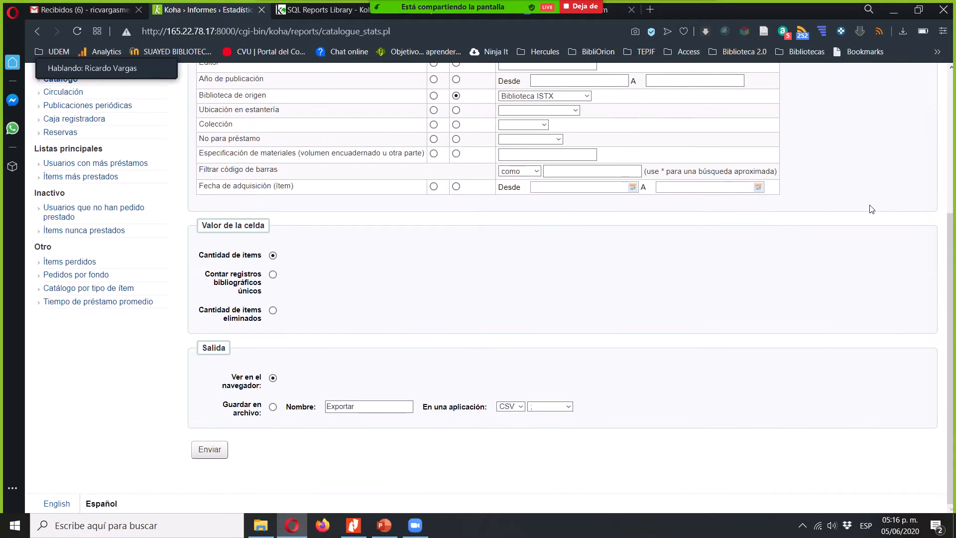
scroll(872, 209, up, 1)
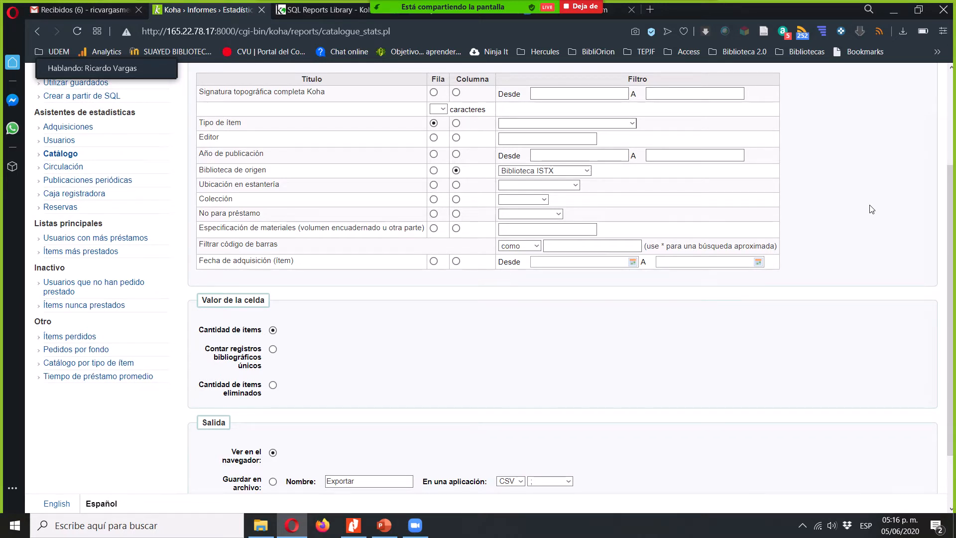
scroll(872, 209, down, 2)
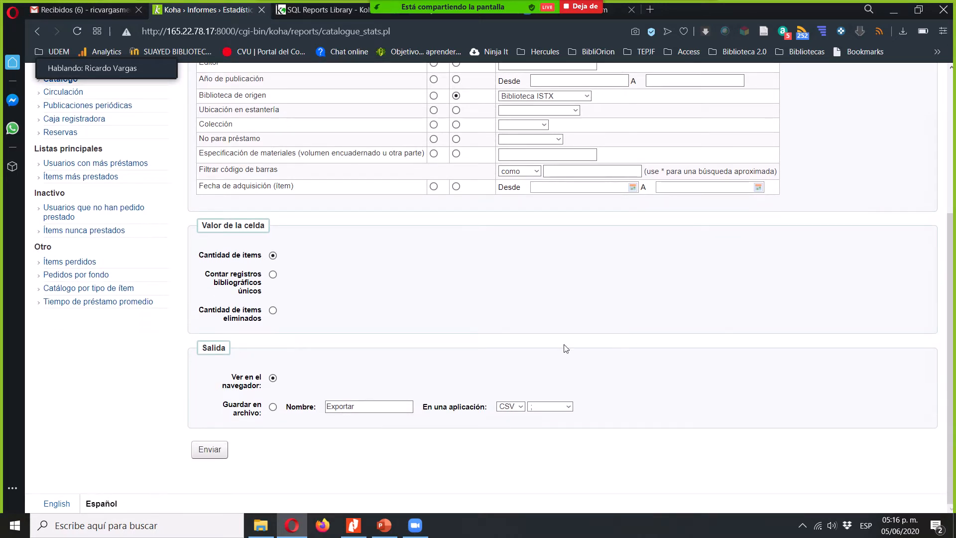
click(205, 451)
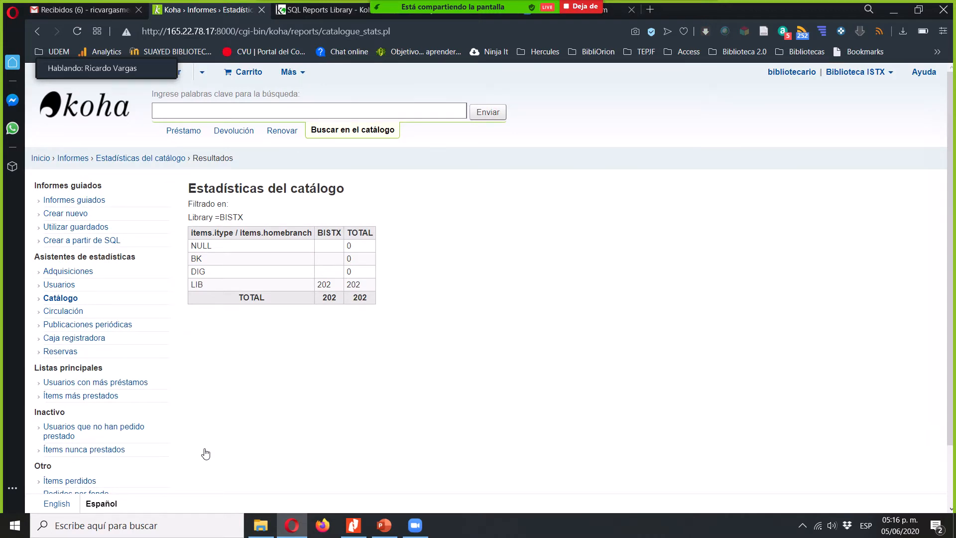
- Examine the catalogue statistics table, checking the item counts per item type under the BISTX library column
click(221, 247)
click(325, 284)
double_click(324, 284)
double_click(332, 232)
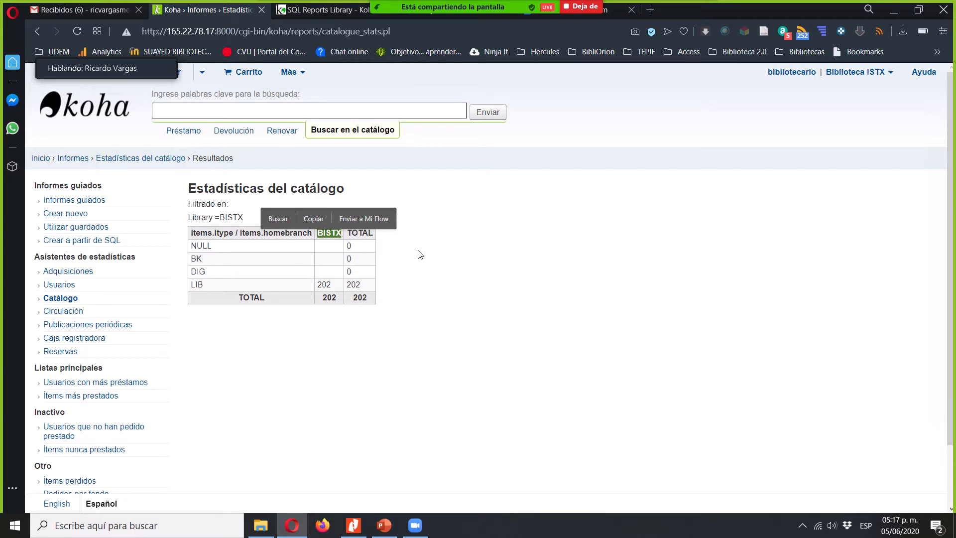
- Return to the Informes page, list the saved reports and execute the Lista de usuarios report
click(85, 242)
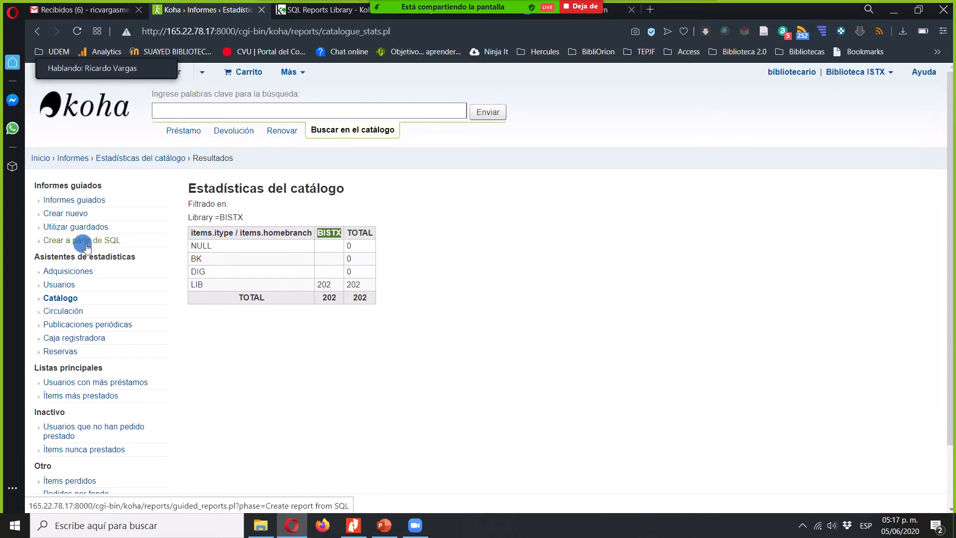
click(78, 158)
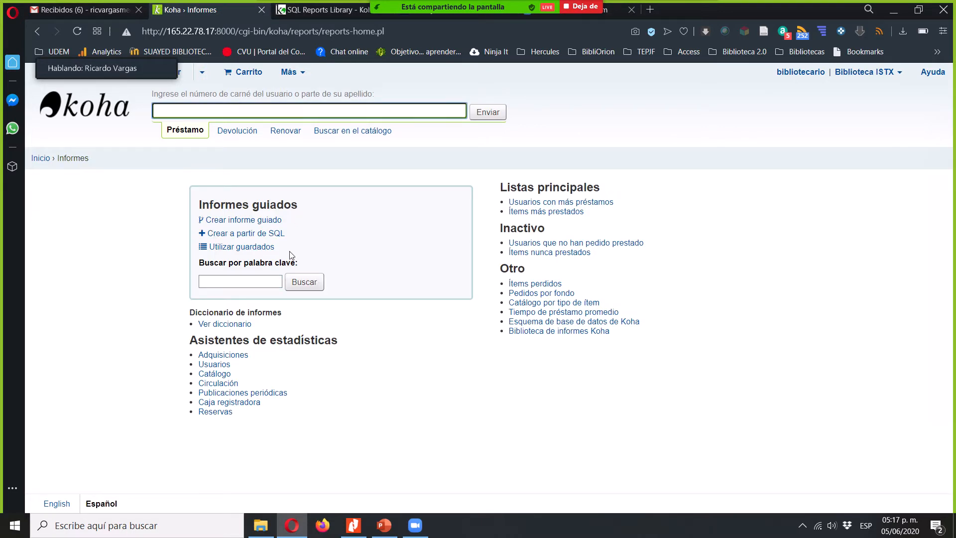
click(245, 247)
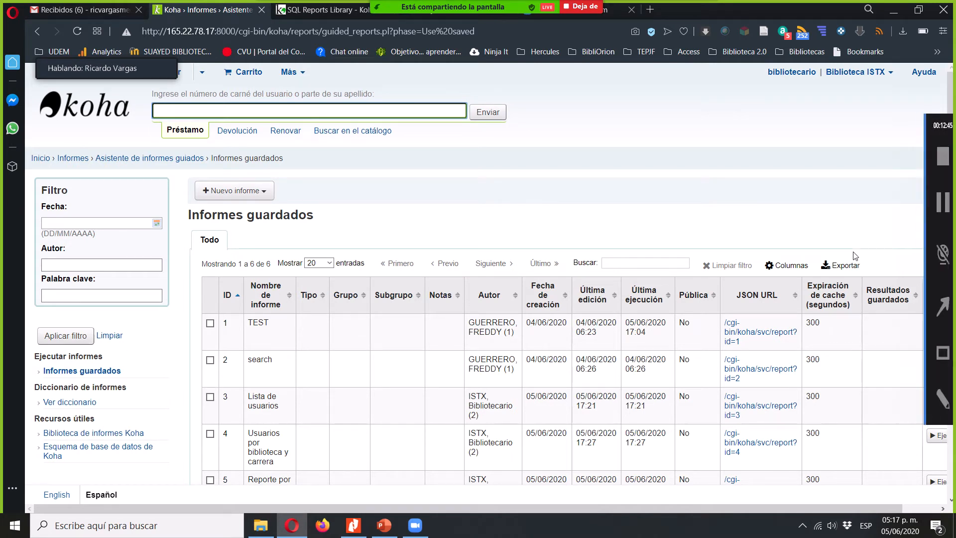
scroll(758, 219, down, 3)
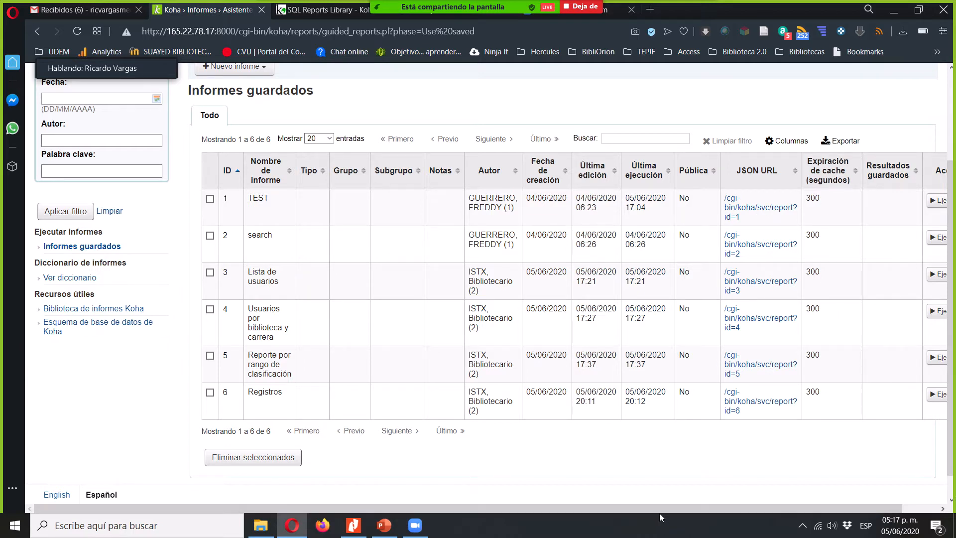
drag(658, 508, 736, 521)
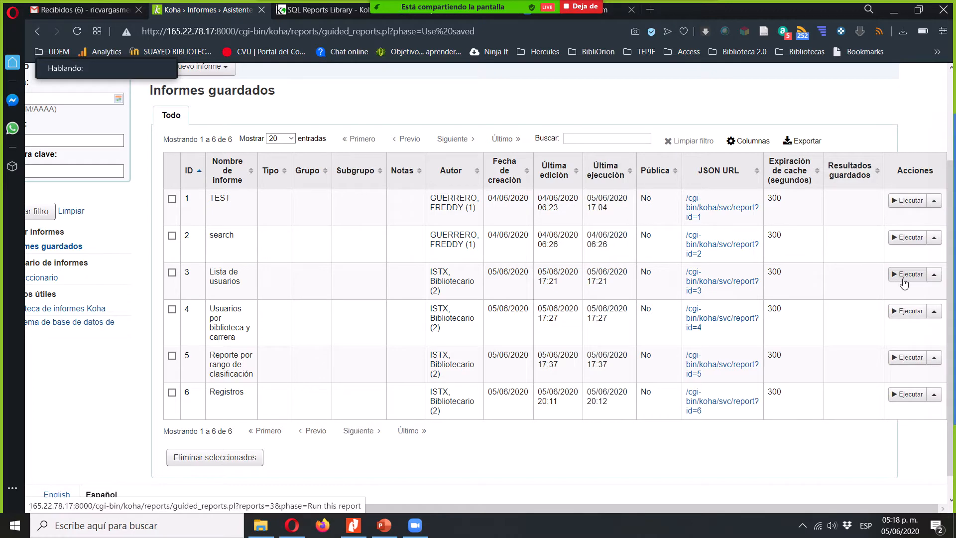
click(905, 284)
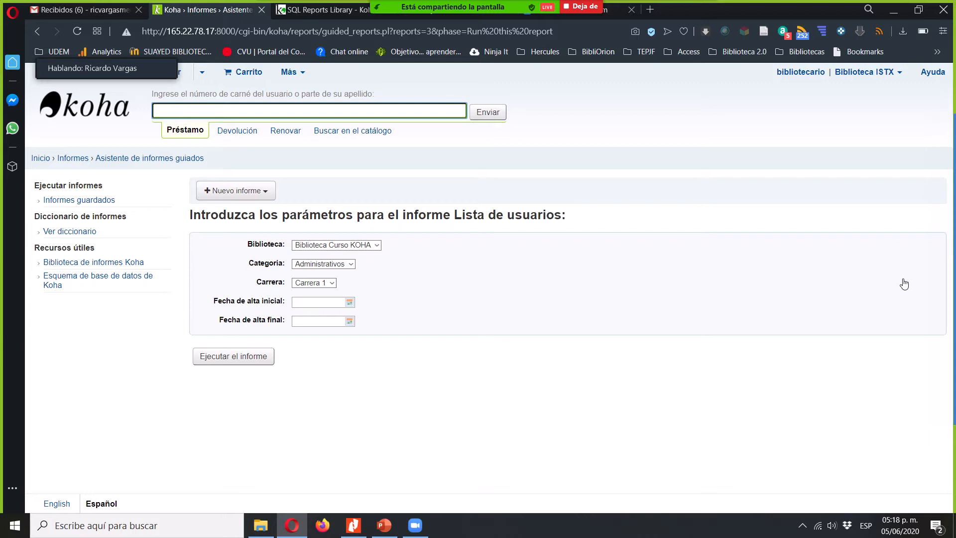
- Set the Biblioteca parameter of the Lista de usuarios report to Biblioteca ISTX
click(323, 245)
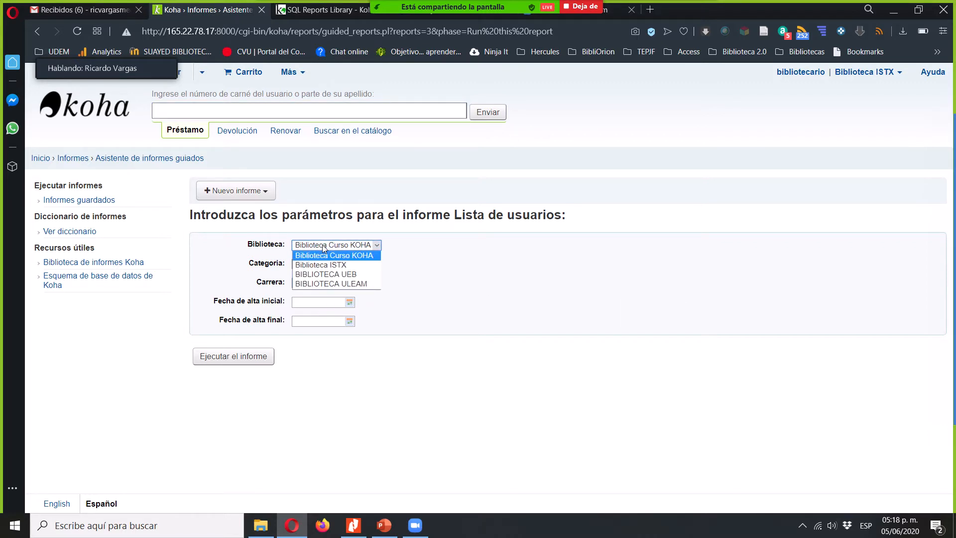
click(446, 211)
drag(446, 210, 510, 223)
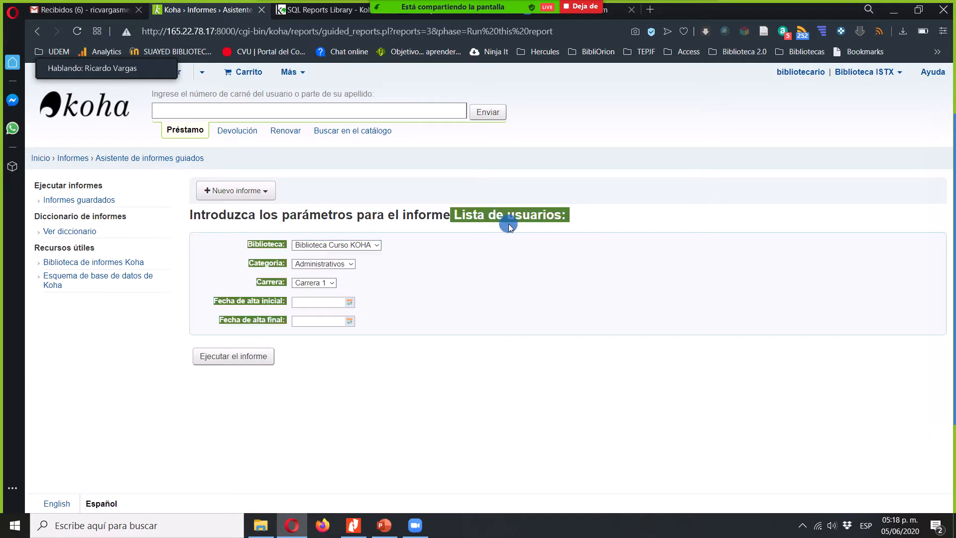
click(425, 250)
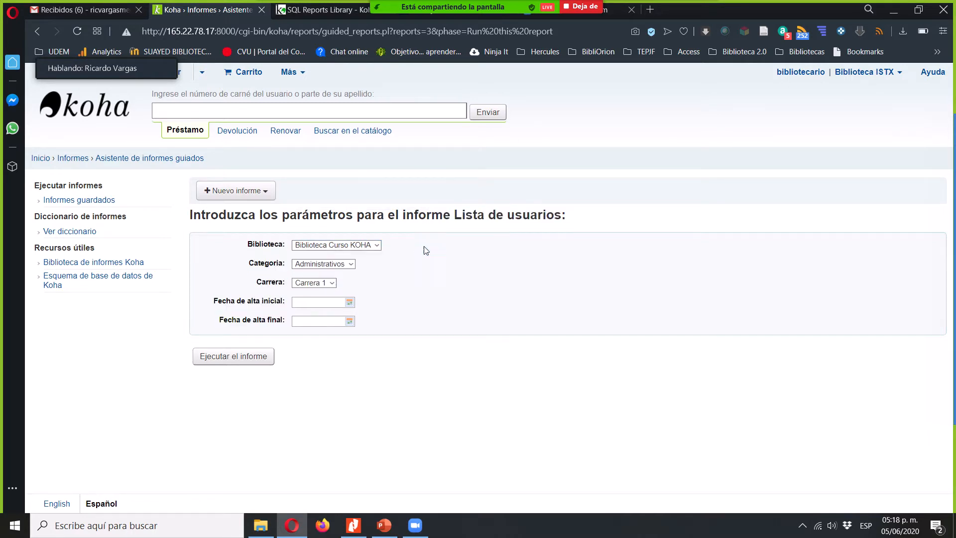
click(359, 245)
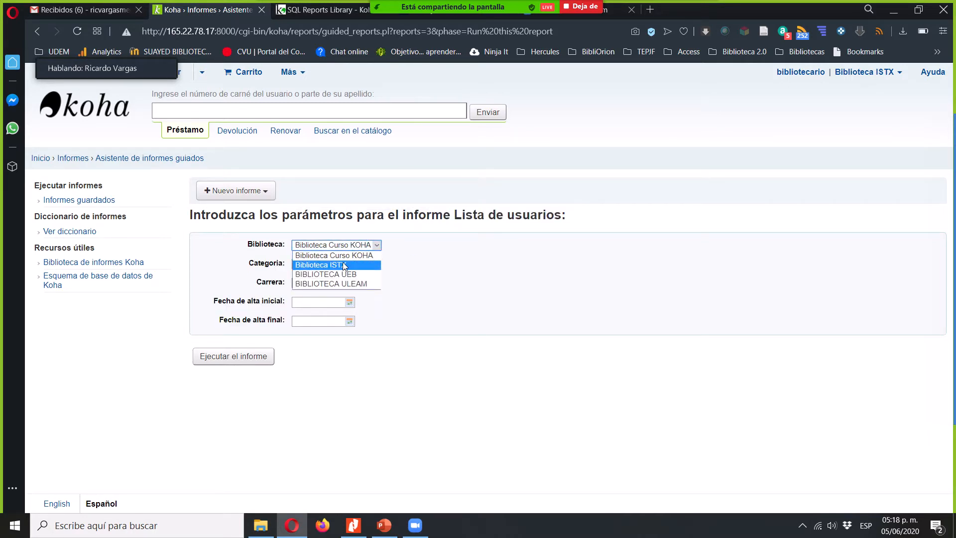
click(356, 267)
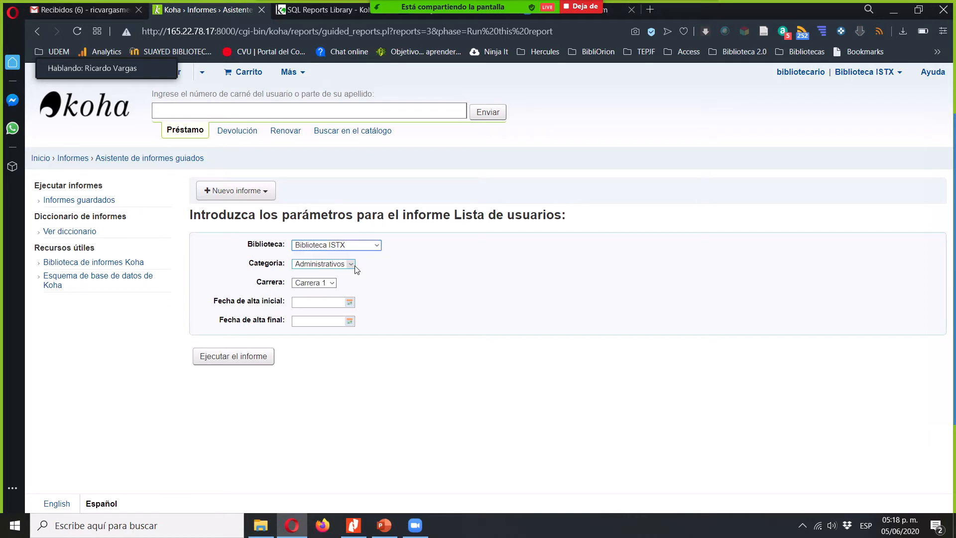
- Set the report's Categoría to Estudiantes and its Carrera to Carrera 2
click(324, 263)
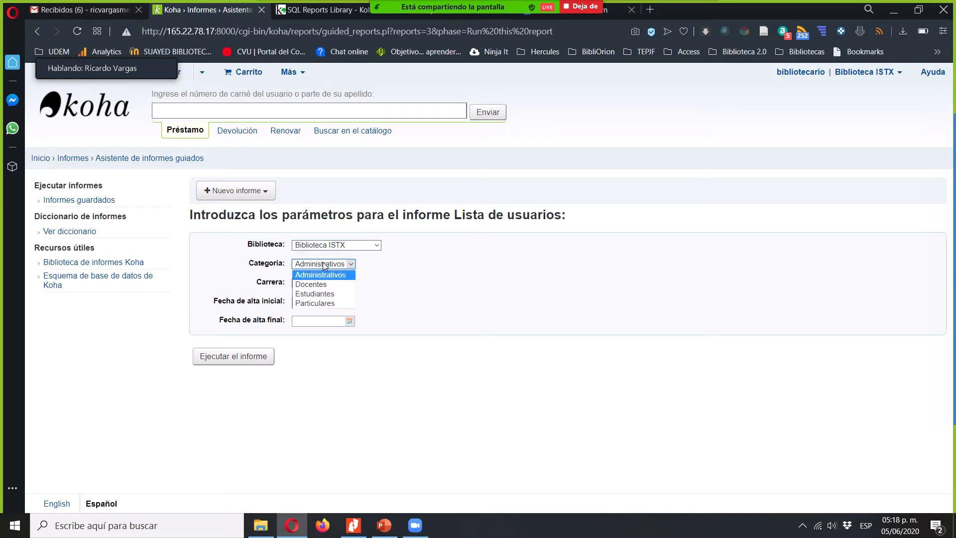
click(328, 295)
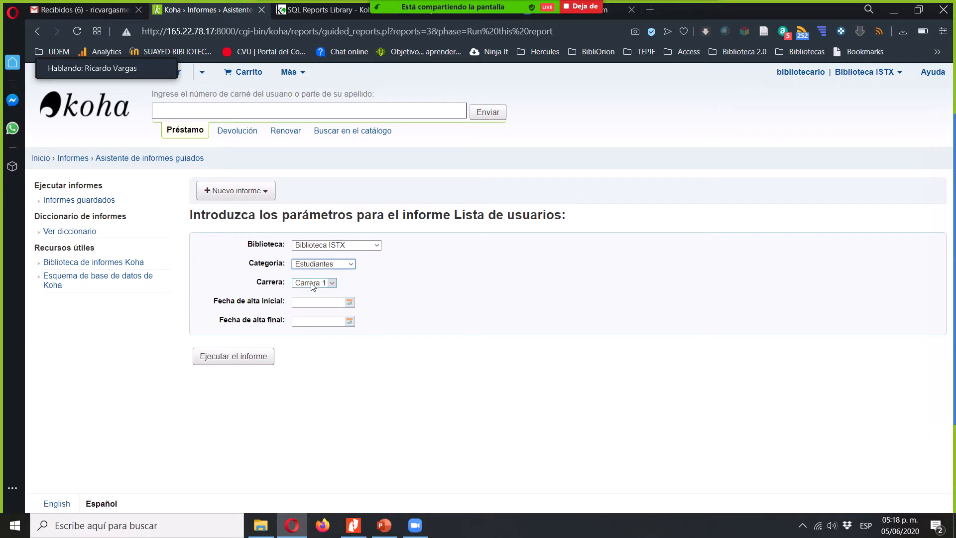
click(313, 284)
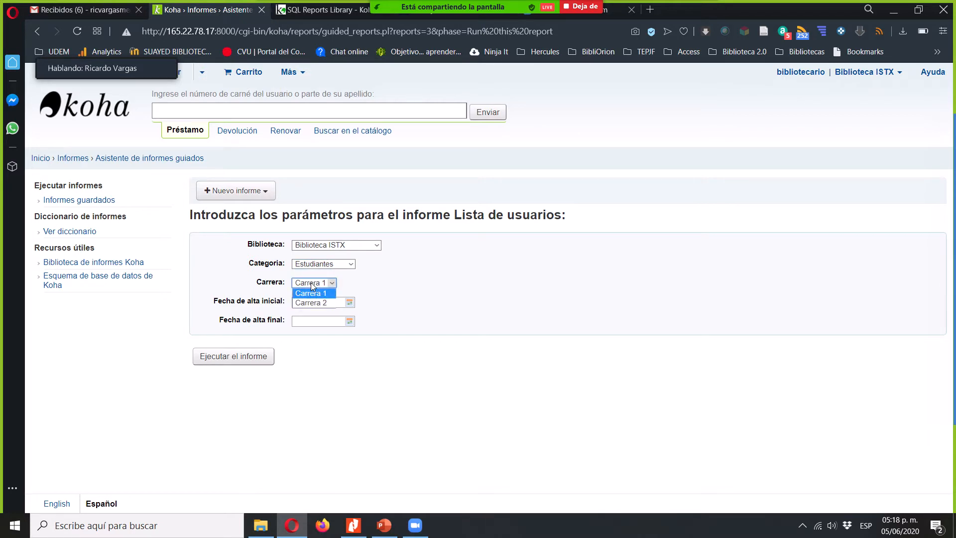
click(312, 303)
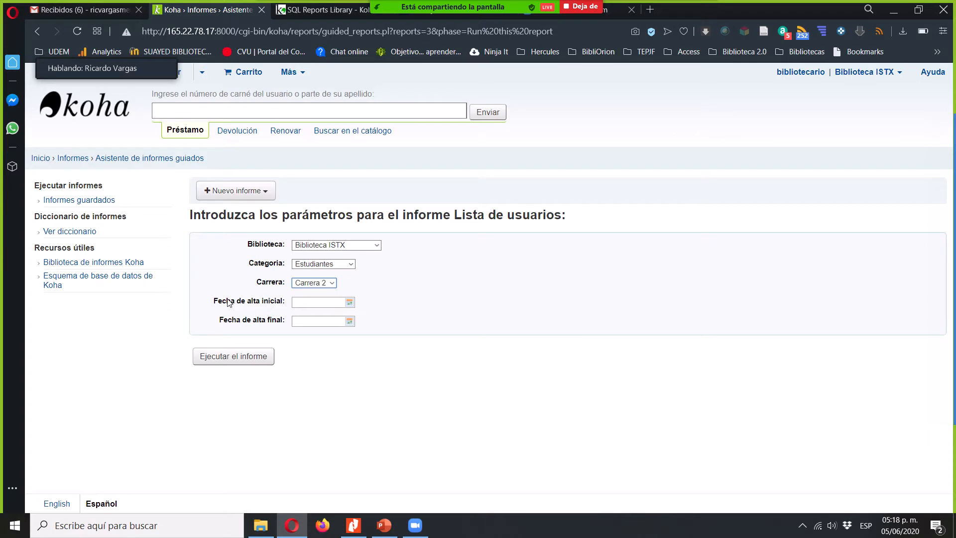
- Set the report's Fecha de alta inicial to 01/06/2019 using the calendar
click(350, 302)
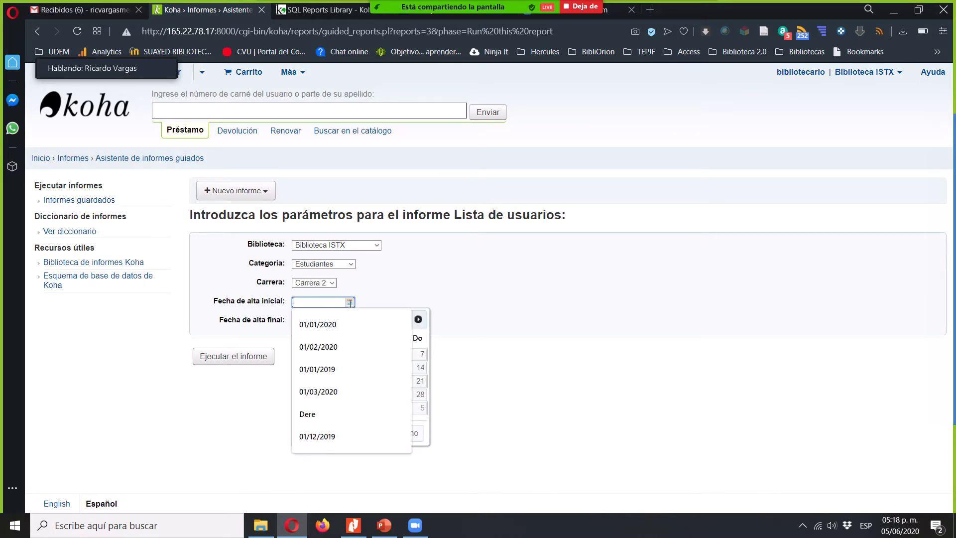
click(427, 342)
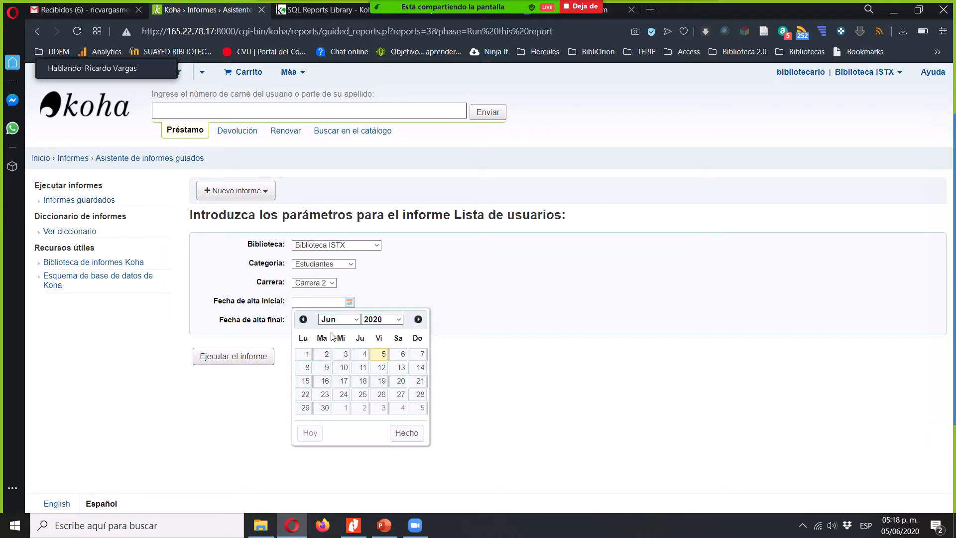
click(381, 322)
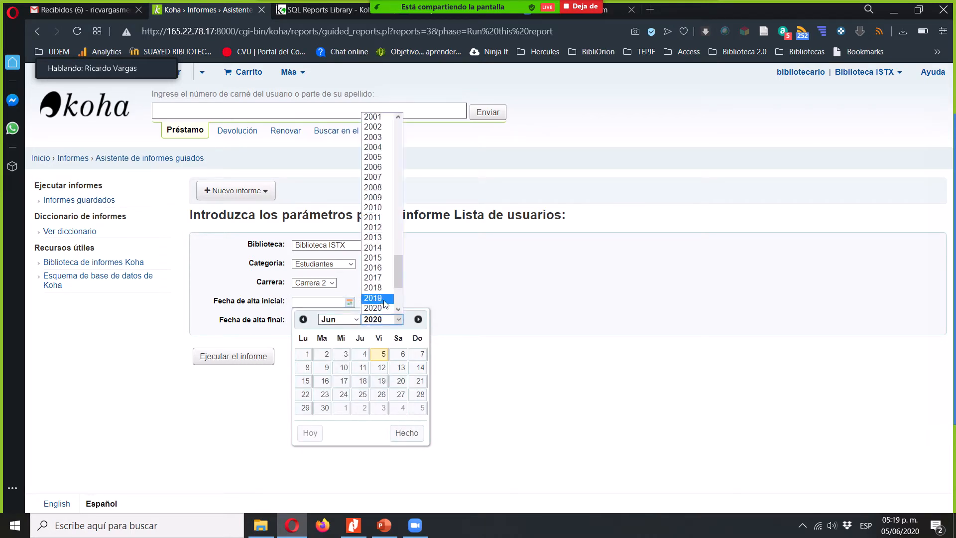
click(380, 298)
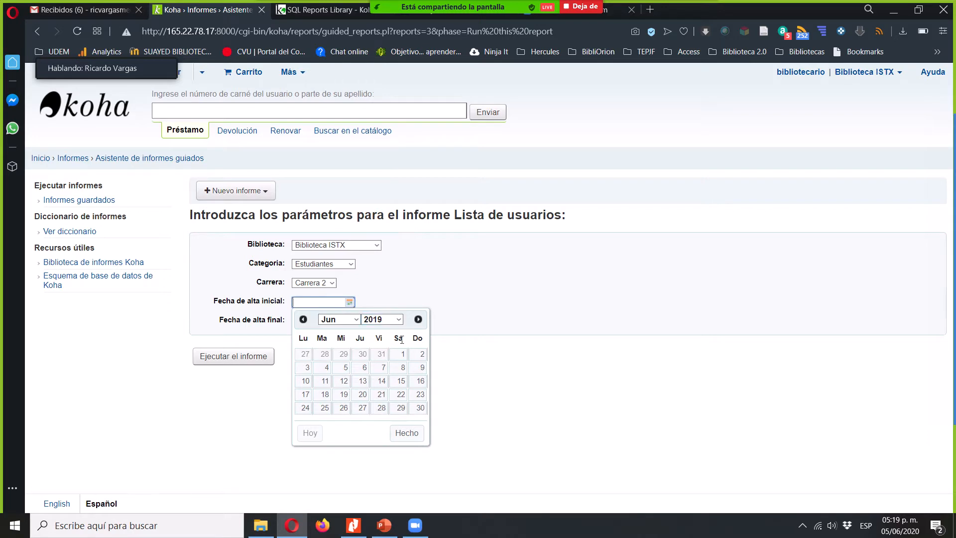
click(403, 355)
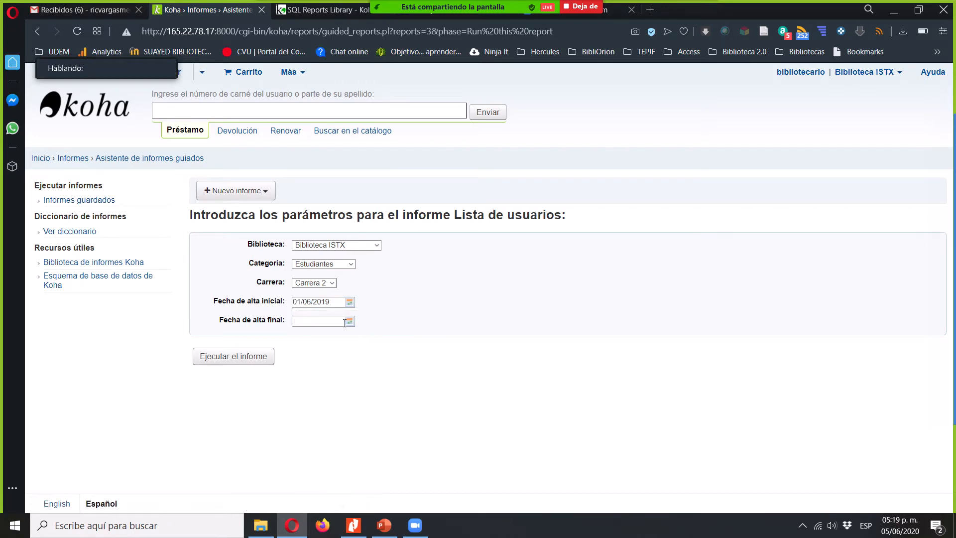
- Set the Fecha de alta final to 05/06/2020 and run the Lista de usuarios report
click(349, 321)
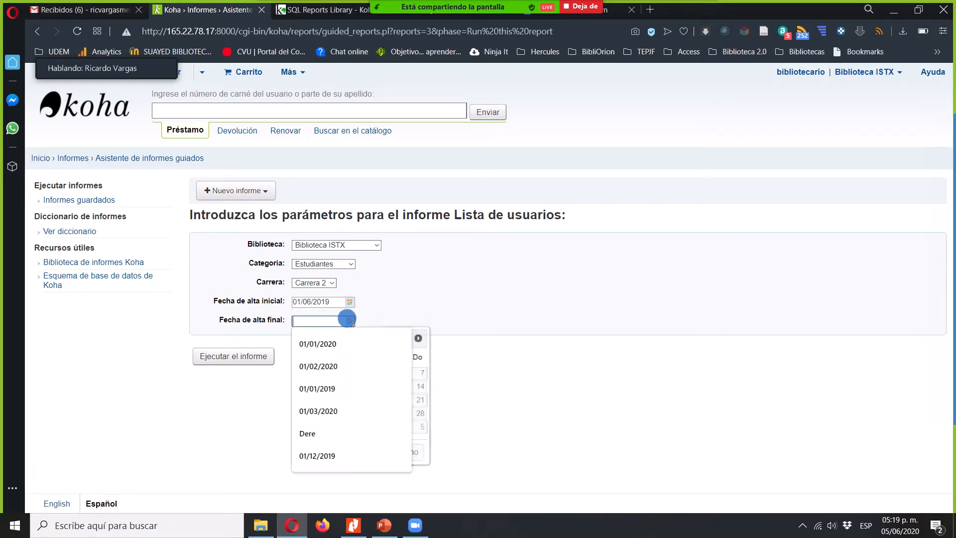
click(426, 356)
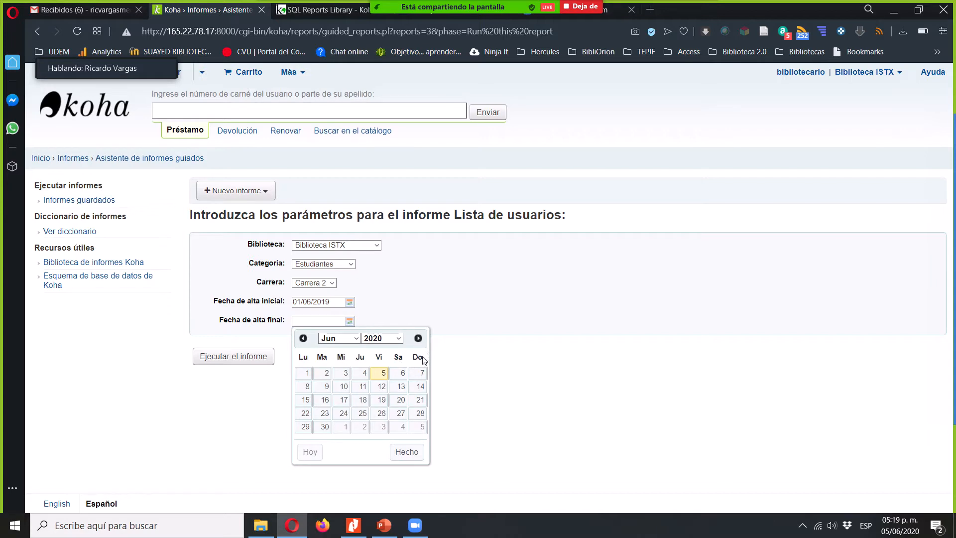
click(382, 374)
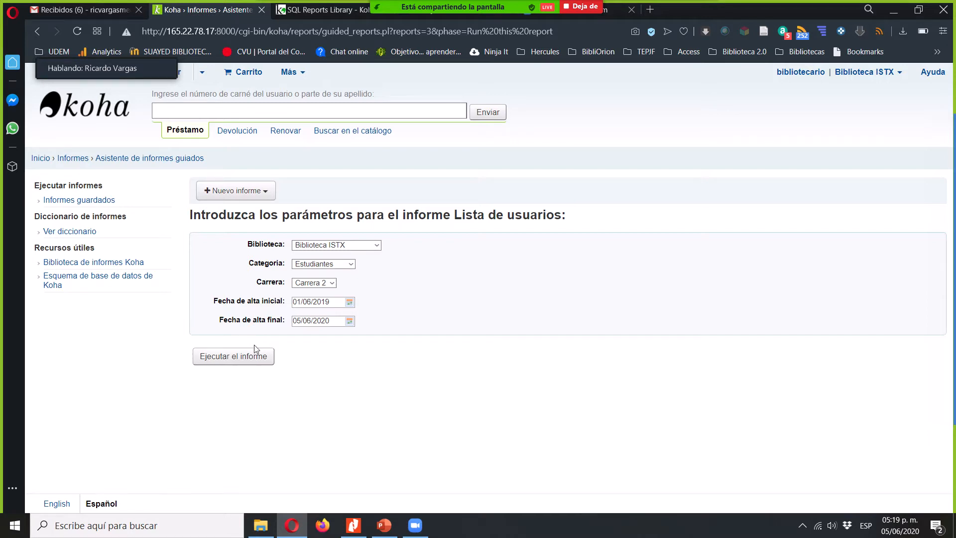
click(236, 369)
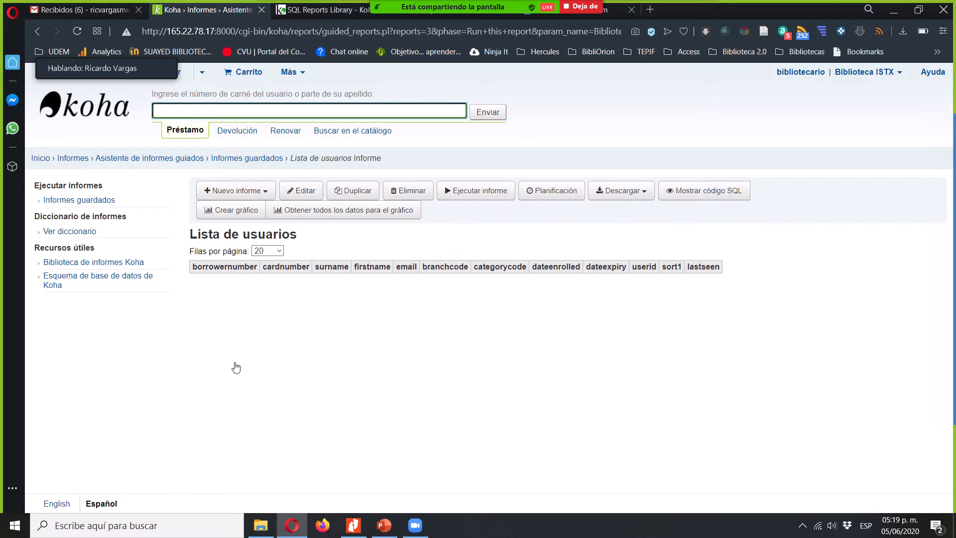
- Reopen the Lista de usuarios report parameters and set Categoría to Estudiantes
click(497, 191)
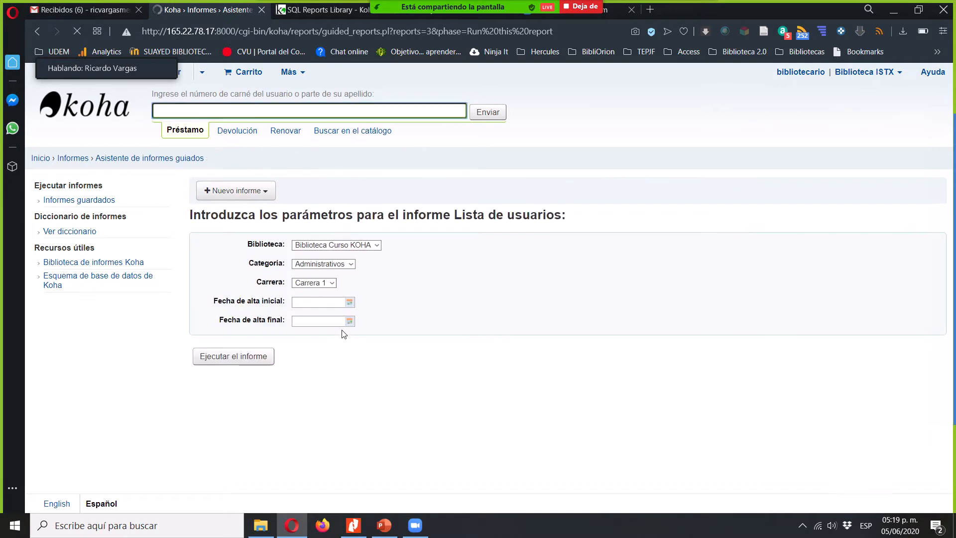
click(329, 264)
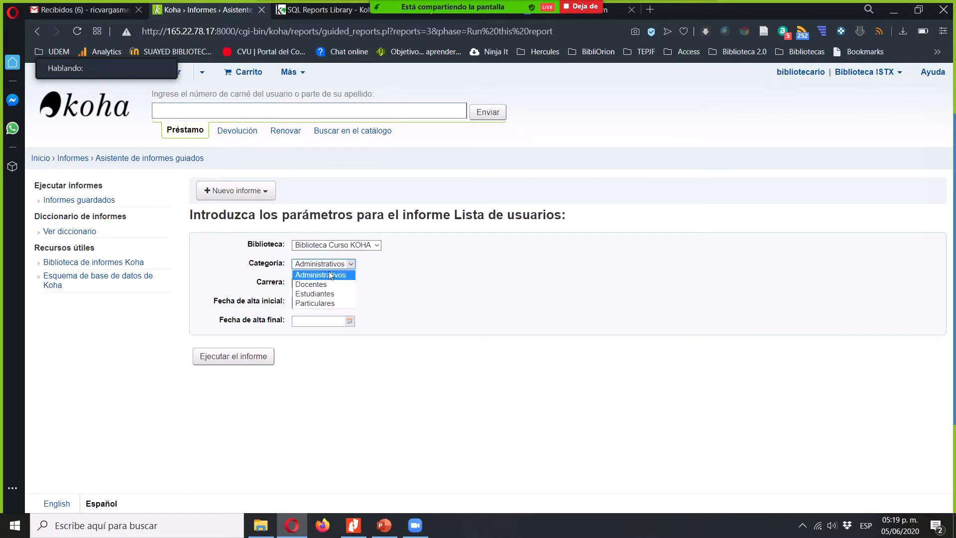
click(334, 294)
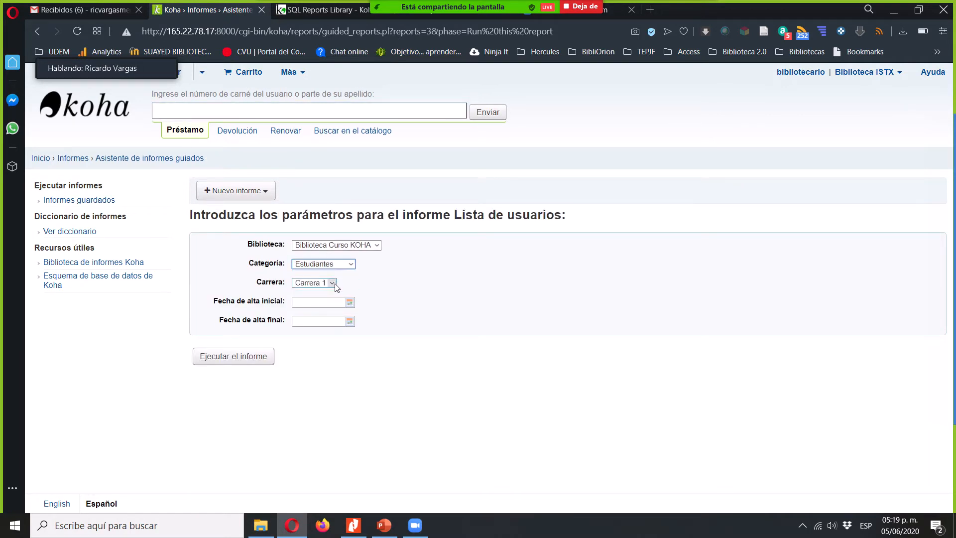
- Set the report's Fecha de alta inicial to 01/06/2003 using the calendar
click(349, 302)
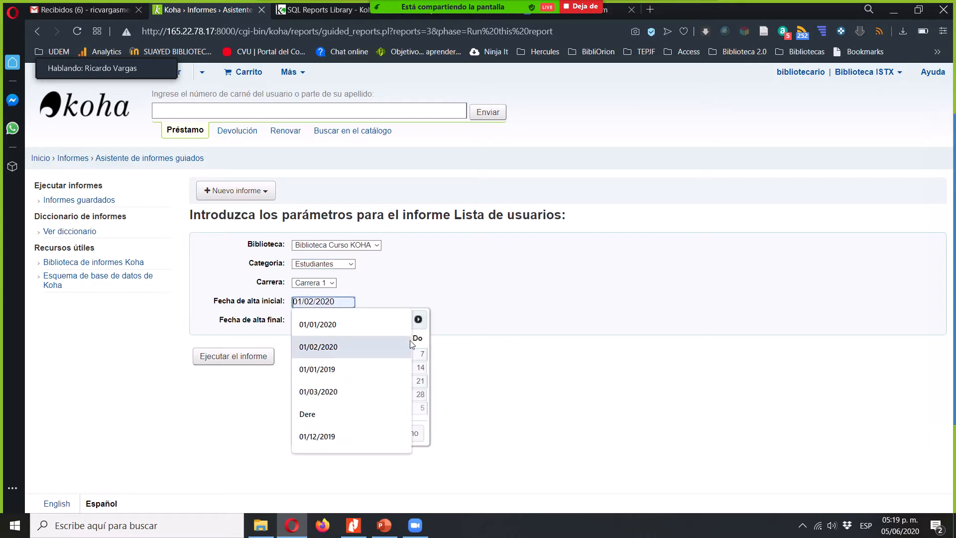
click(422, 342)
click(391, 319)
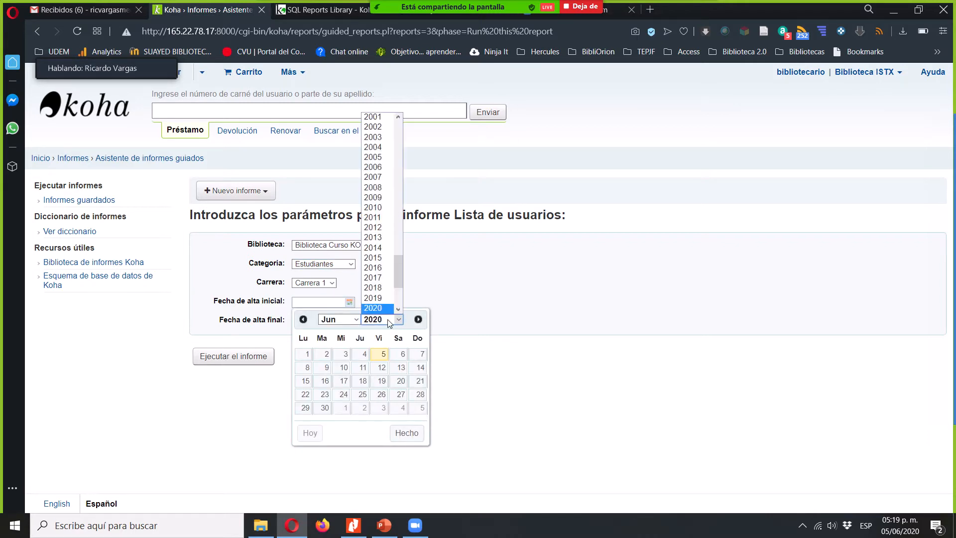
click(383, 137)
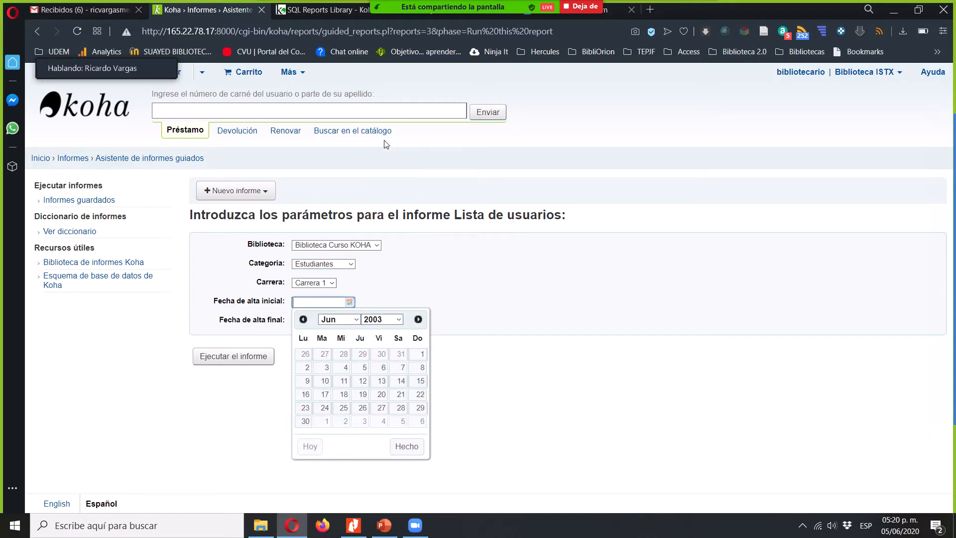
click(420, 353)
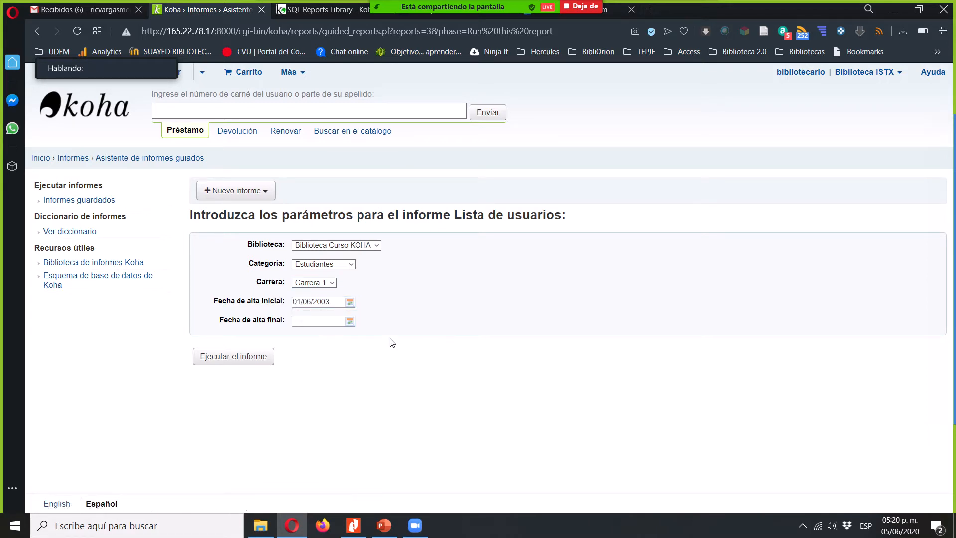
- Set the Fecha de alta final to 05/06/2020 and run the report for Biblioteca Curso KOHA, Carrera 1
click(343, 320)
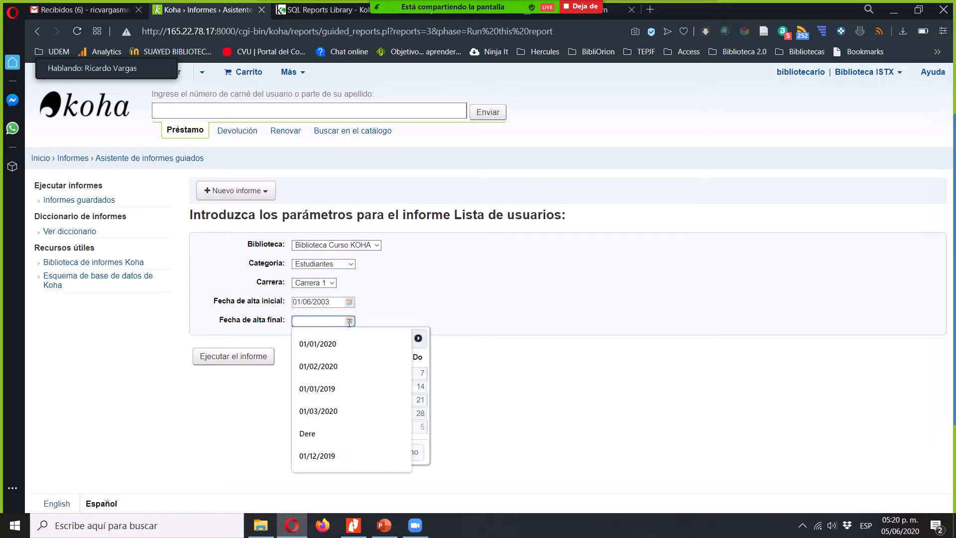
click(422, 356)
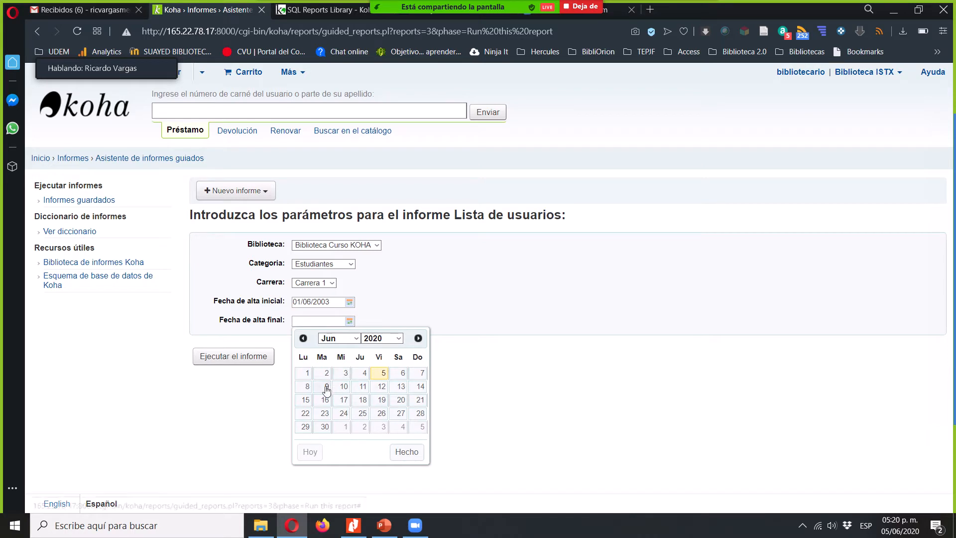
click(379, 373)
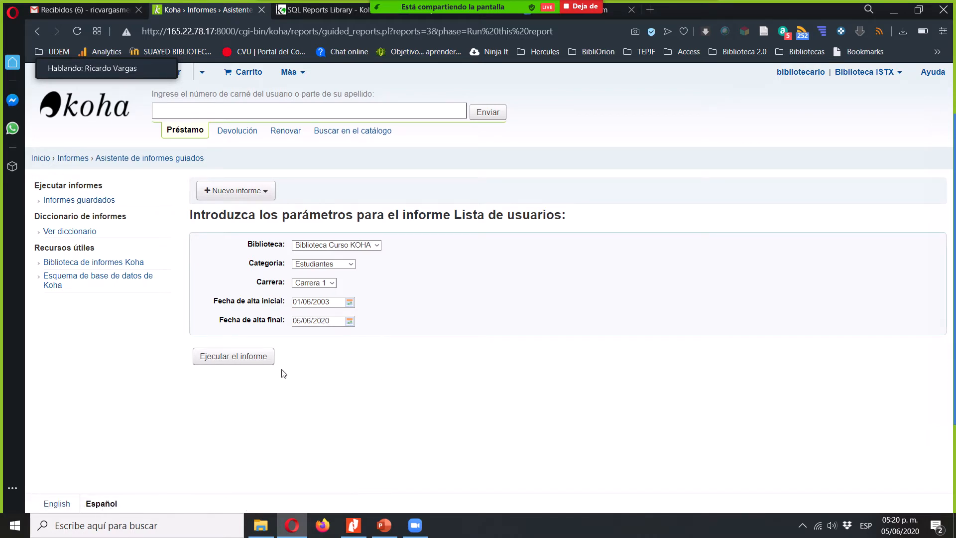
click(247, 363)
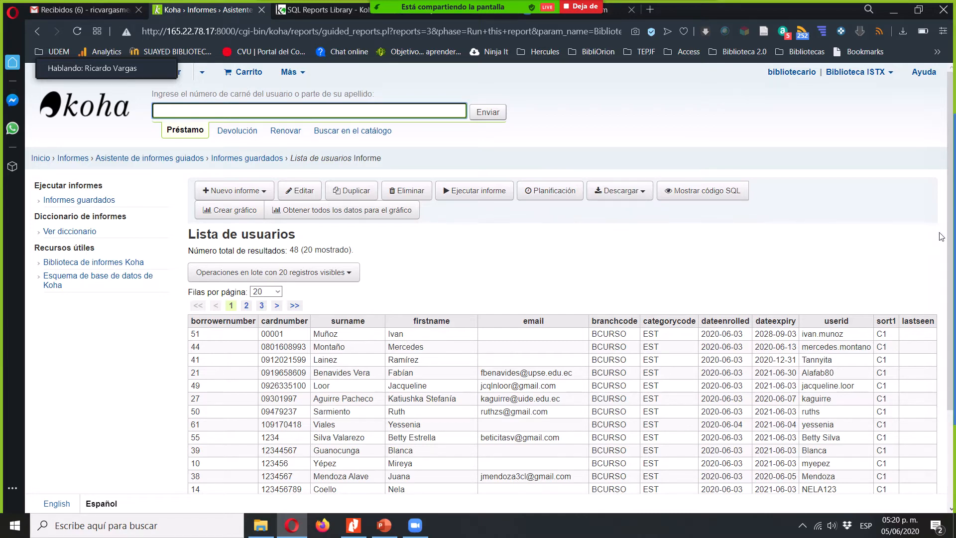
- Set the Lista de usuarios results to 50 rows per page
click(528, 239)
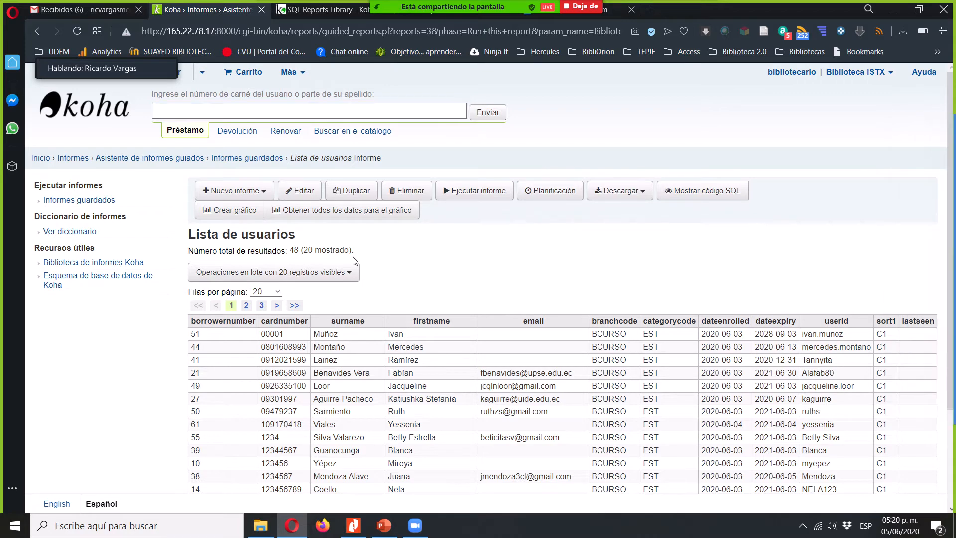
drag(291, 250, 304, 250)
click(332, 253)
click(279, 294)
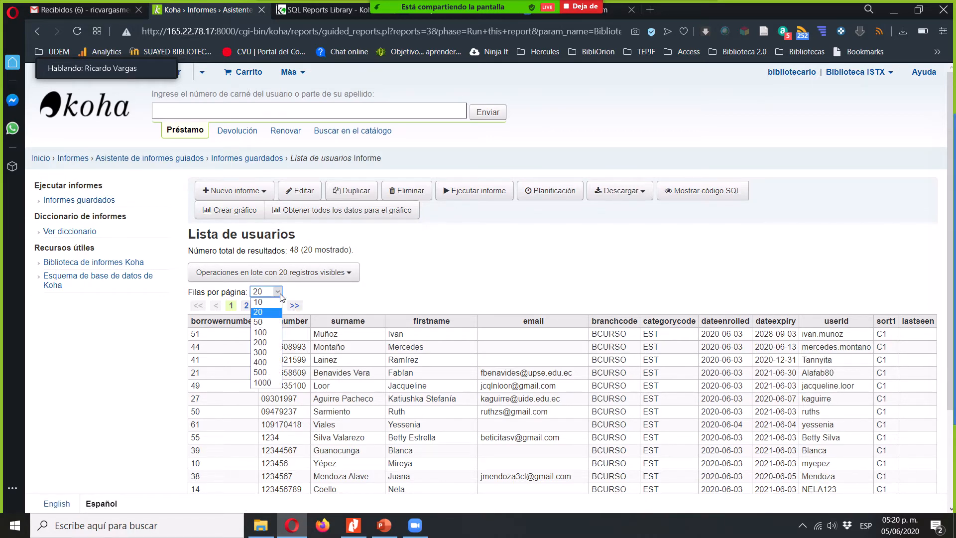
click(266, 323)
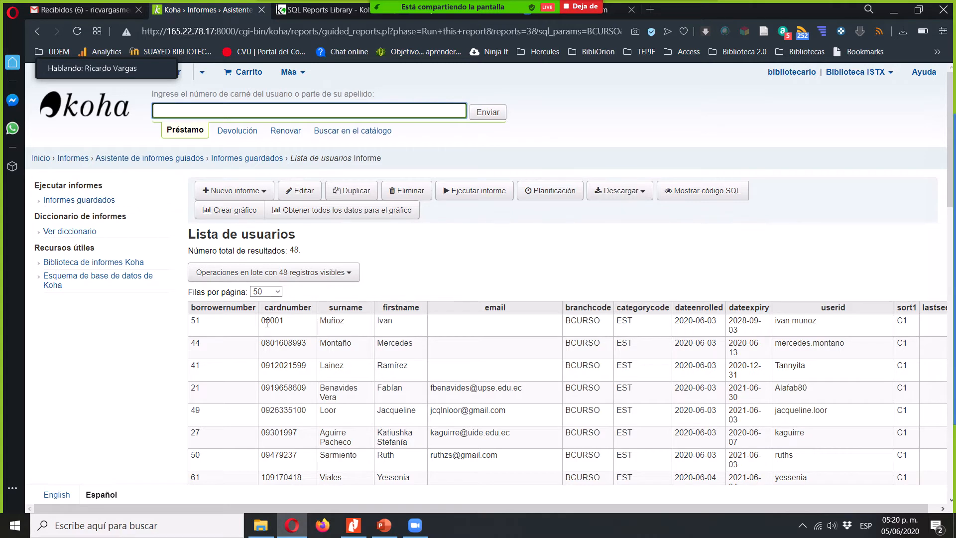
- Look through the user rows listed in the Lista de usuarios results
click(598, 290)
scroll(598, 289, down, 2)
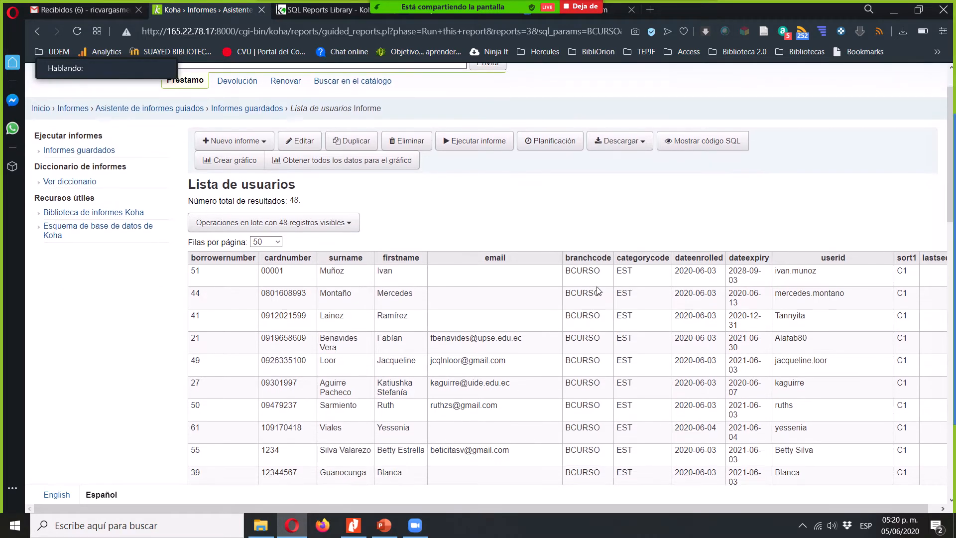
scroll(597, 286, down, 9)
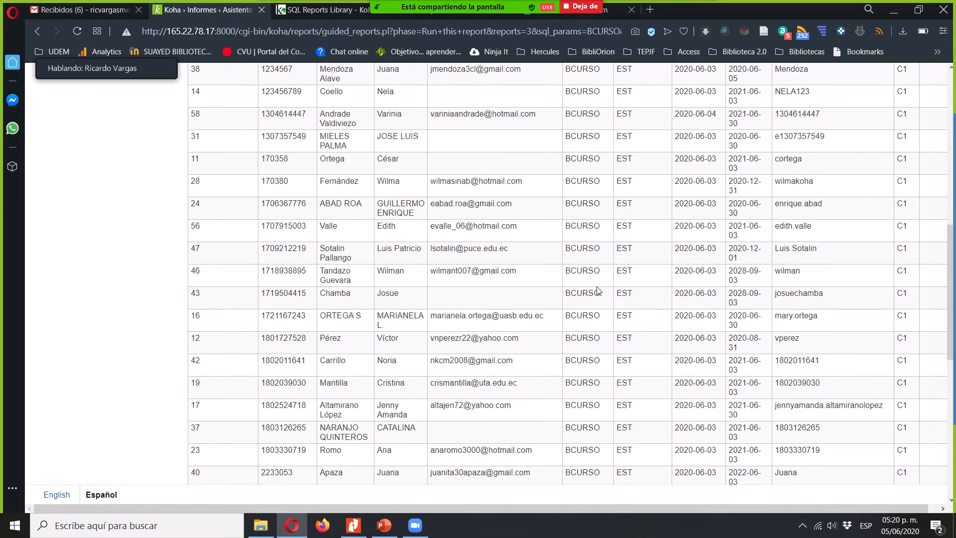
scroll(598, 290, down, 8)
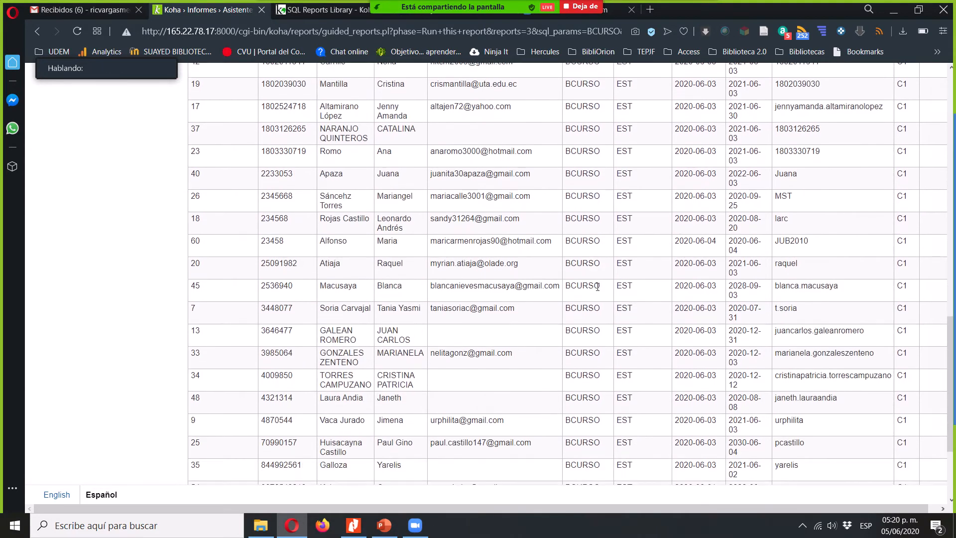
scroll(598, 289, up, 12)
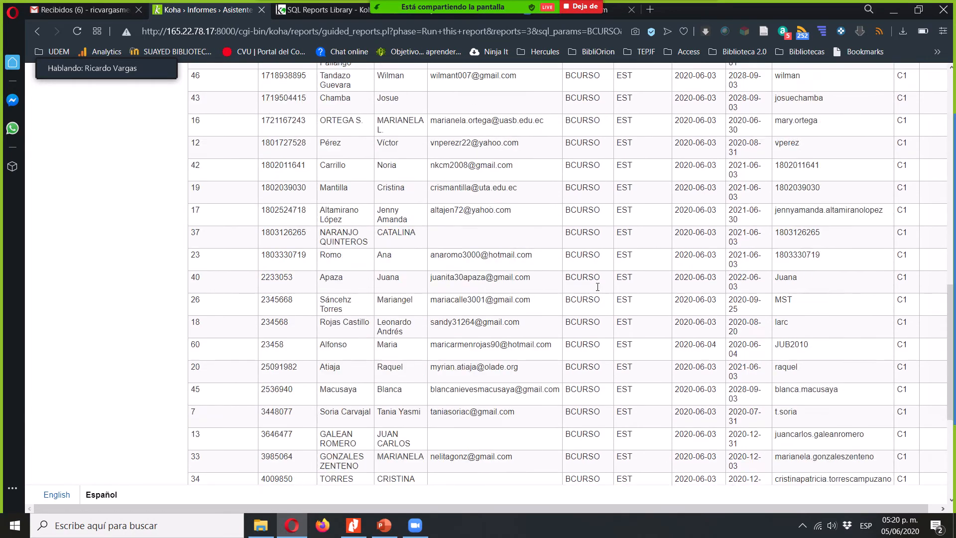
scroll(598, 288, up, 6)
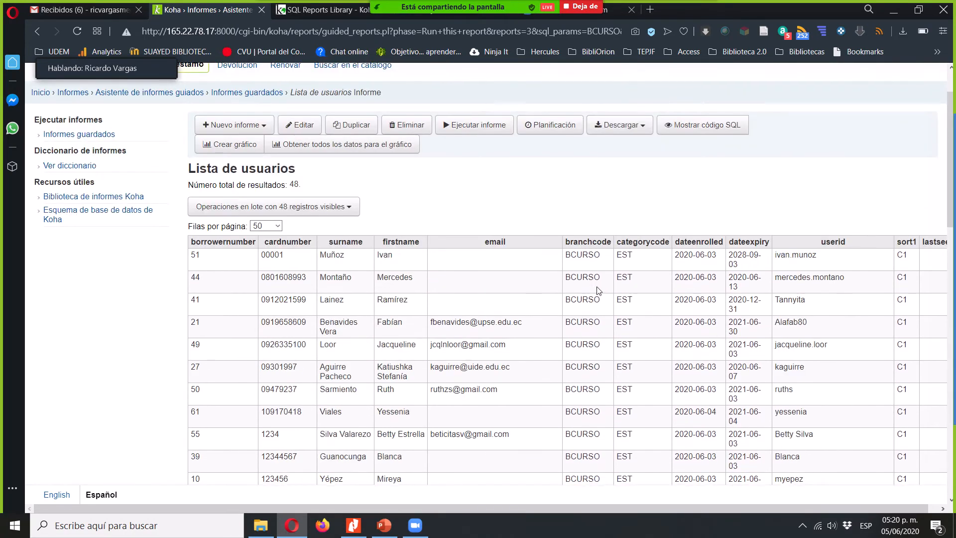
- Examine the result table's column headings, including borrowernumber, cardnumber, surname and firstname
scroll(599, 291, down, 1)
scroll(598, 290, right, 1)
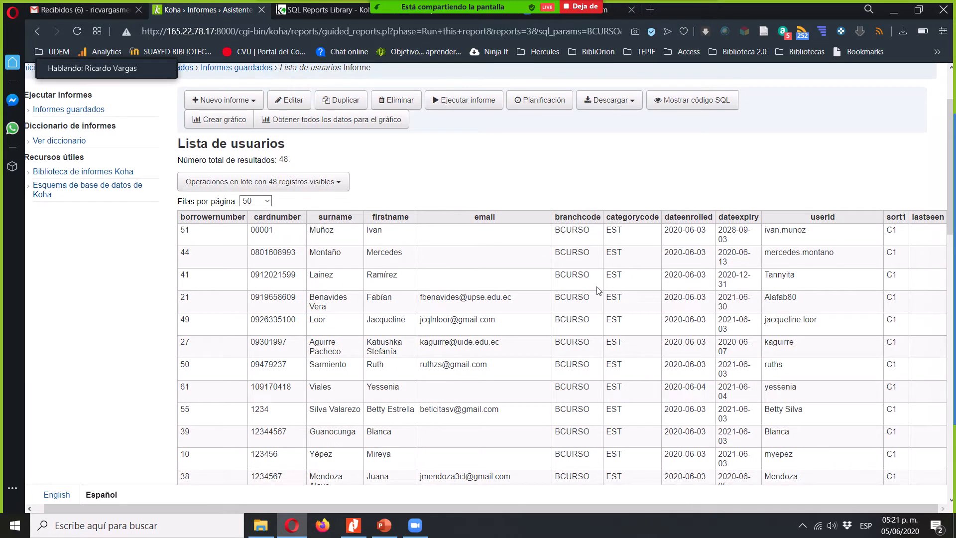
double_click(213, 218)
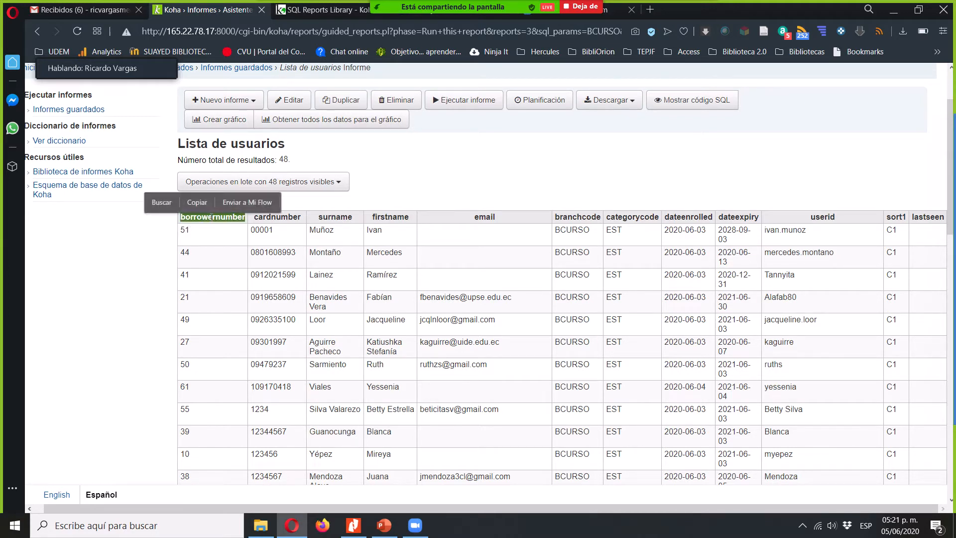
double_click(290, 217)
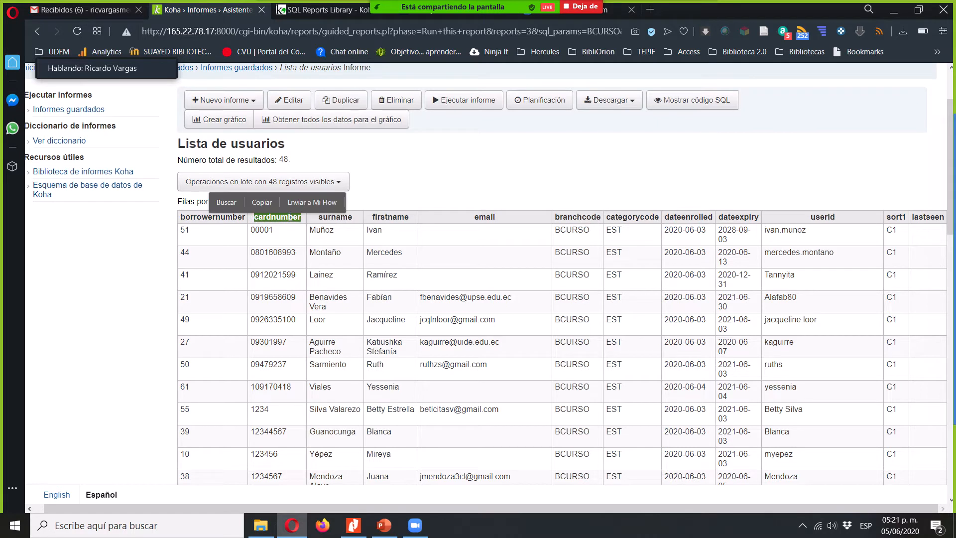
double_click(337, 218)
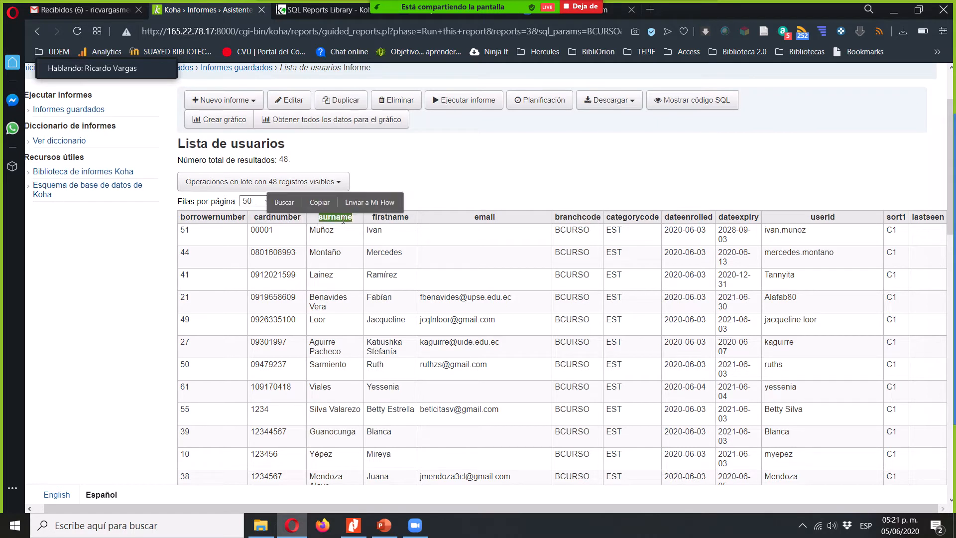
click(392, 217)
double_click(391, 217)
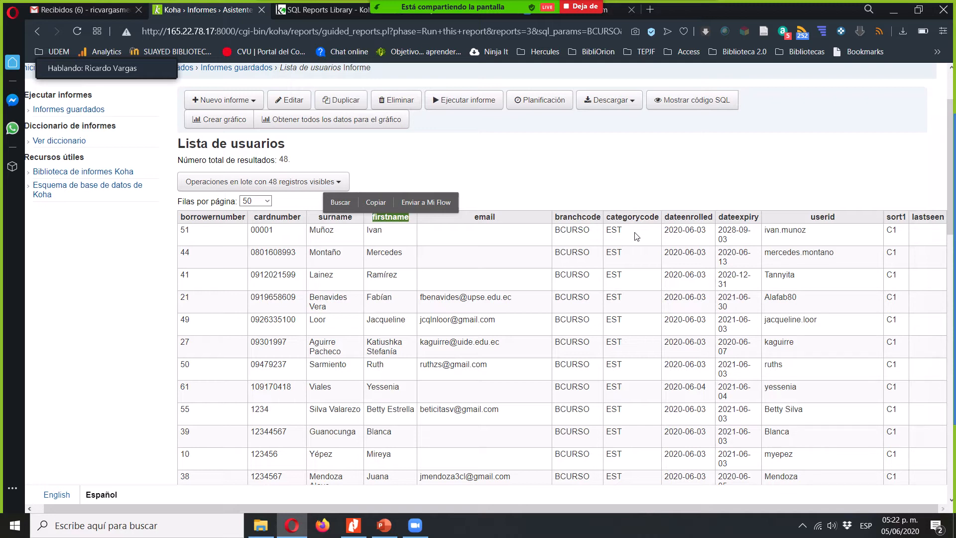
click(539, 175)
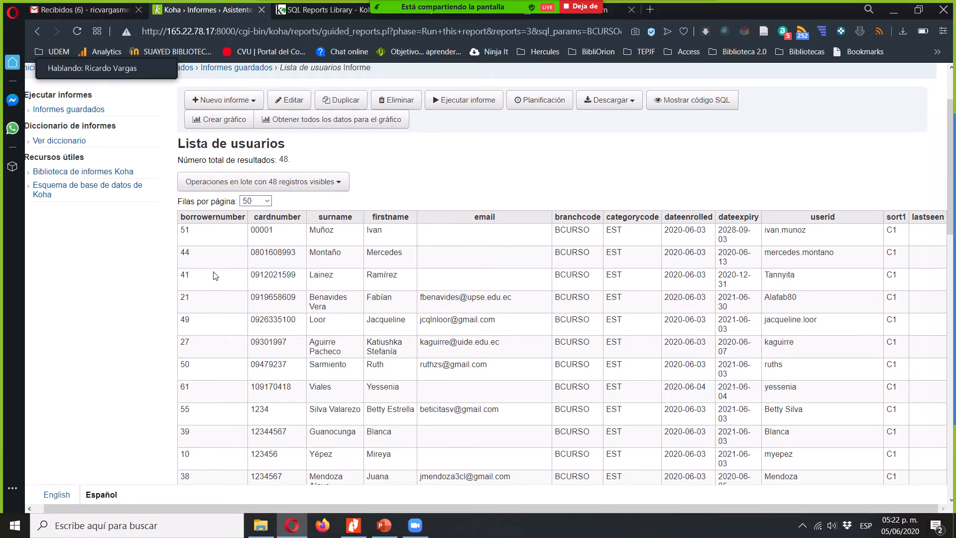
- Edit the Lista de usuarios report and create a report group with code USR and name Usuarios
click(299, 102)
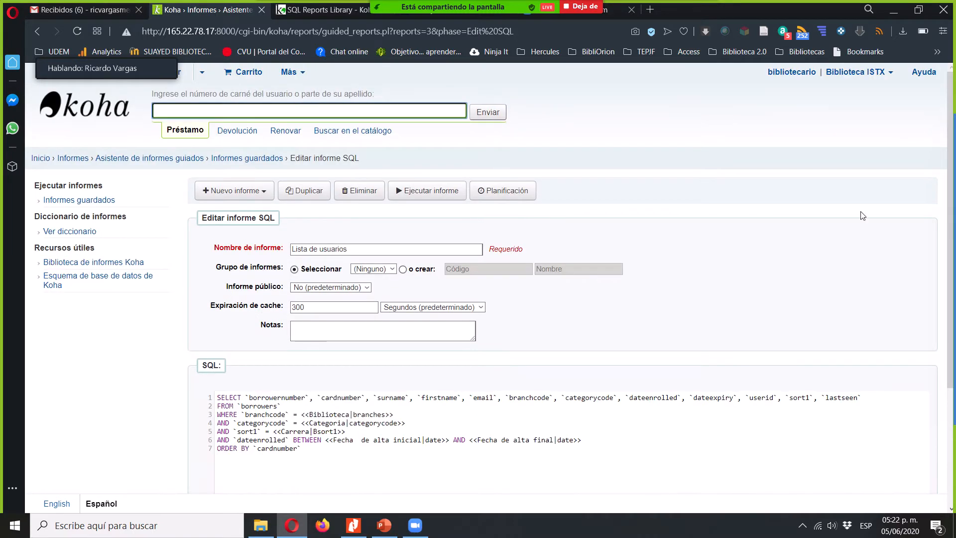
click(824, 279)
scroll(824, 279, down, 1)
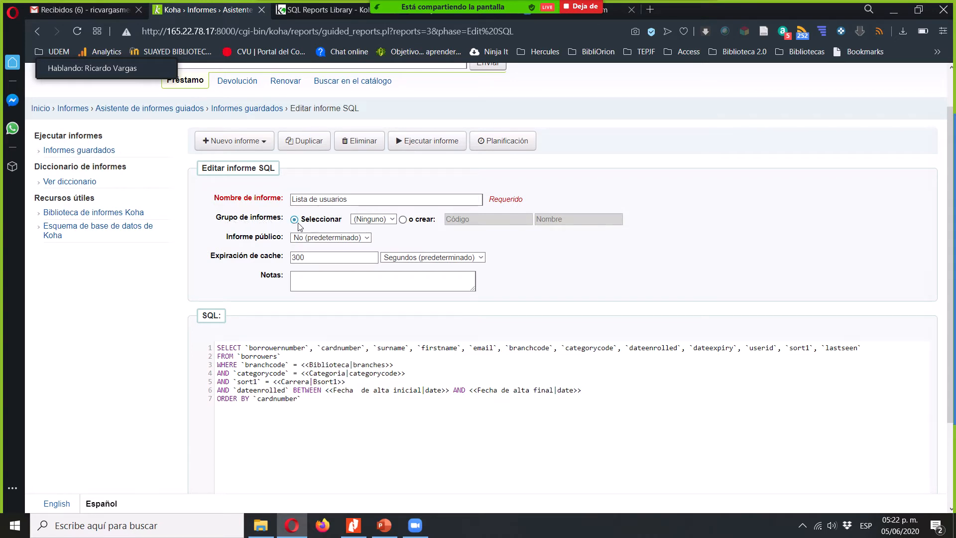
click(403, 219)
click(476, 219)
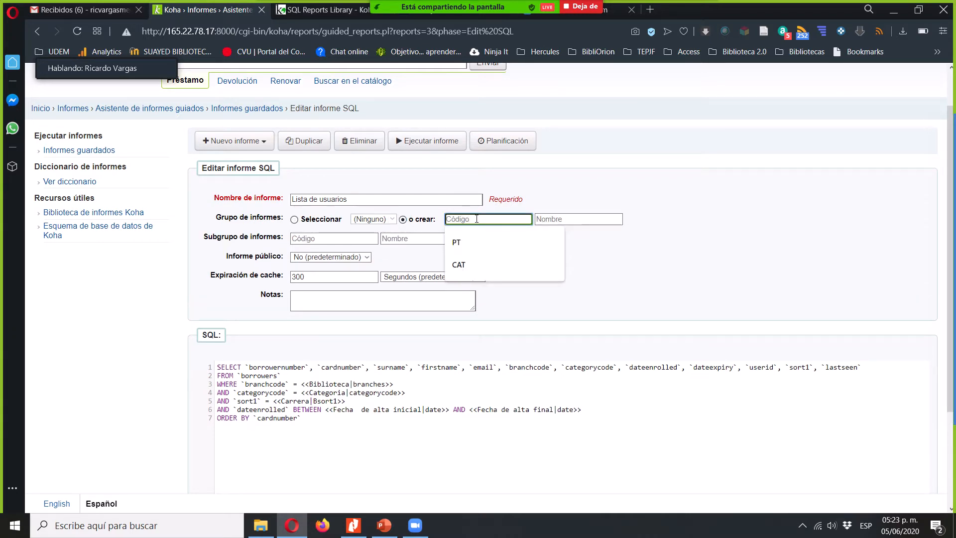
text(USR)
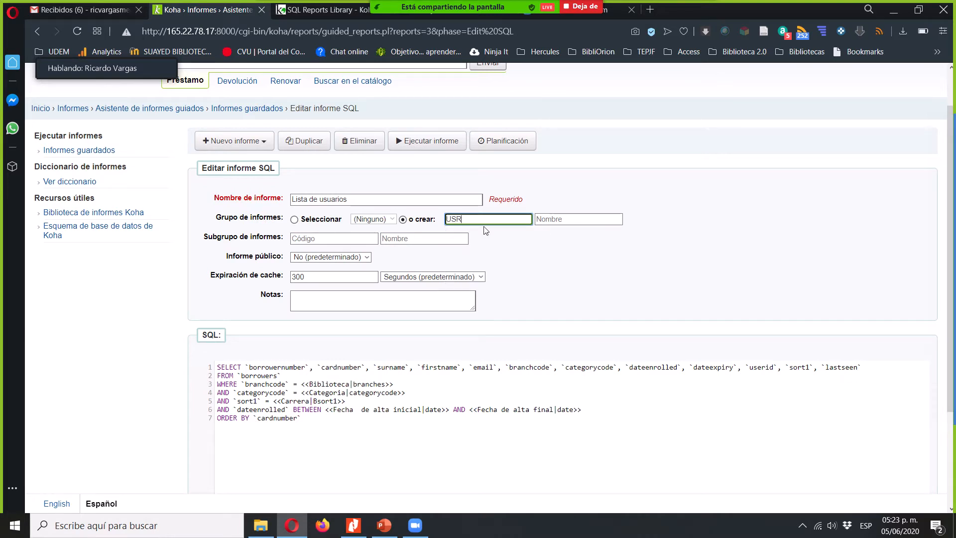
key(Tab)
text(Usuarios)
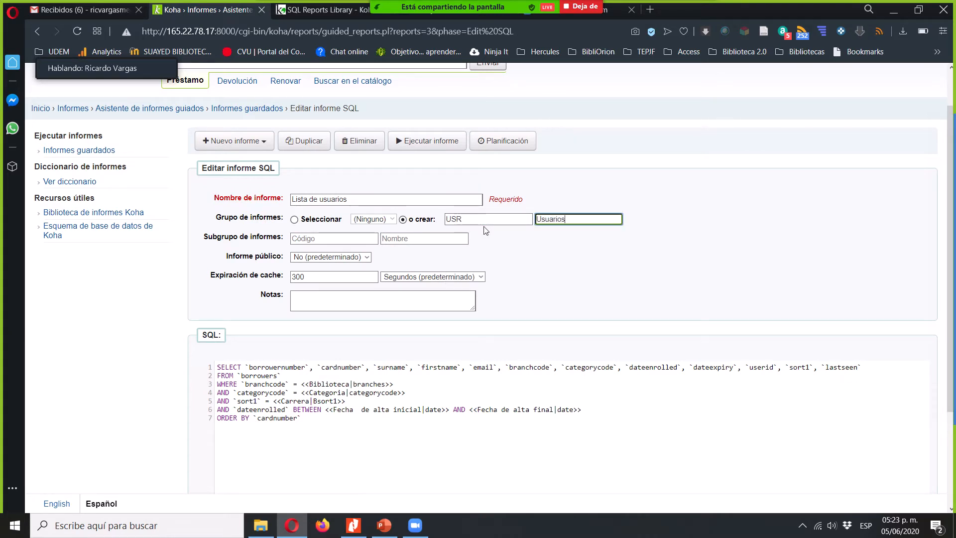
- Try the Sí option for Informe público and return the setting to No (predeterminado)
click(340, 257)
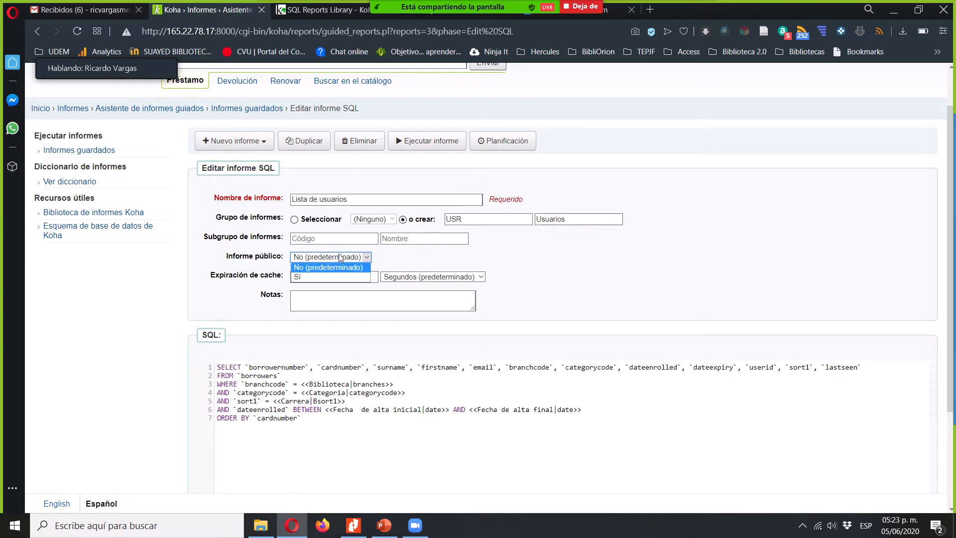
click(302, 278)
click(302, 276)
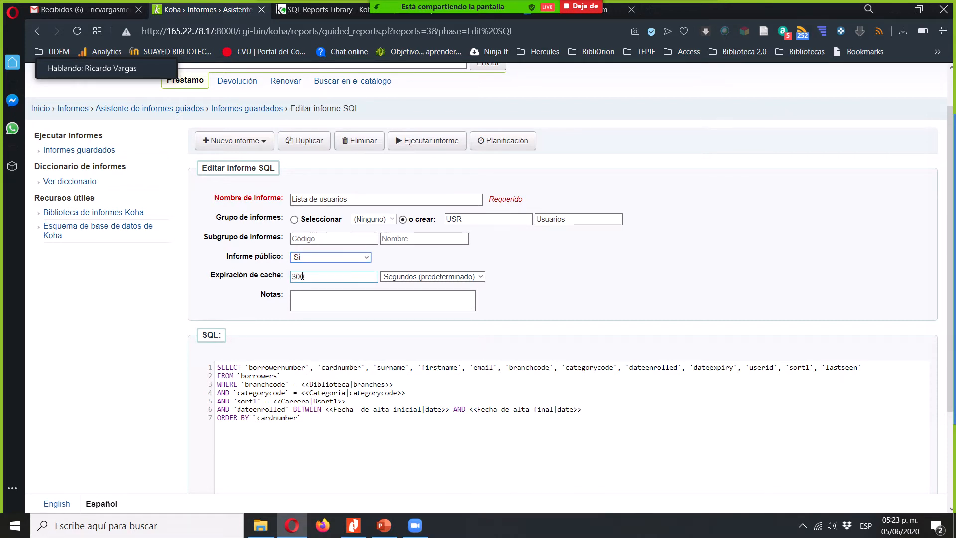
click(320, 256)
click(328, 271)
- Set the report's Expiración de cache to 3000000 seconds
click(328, 278)
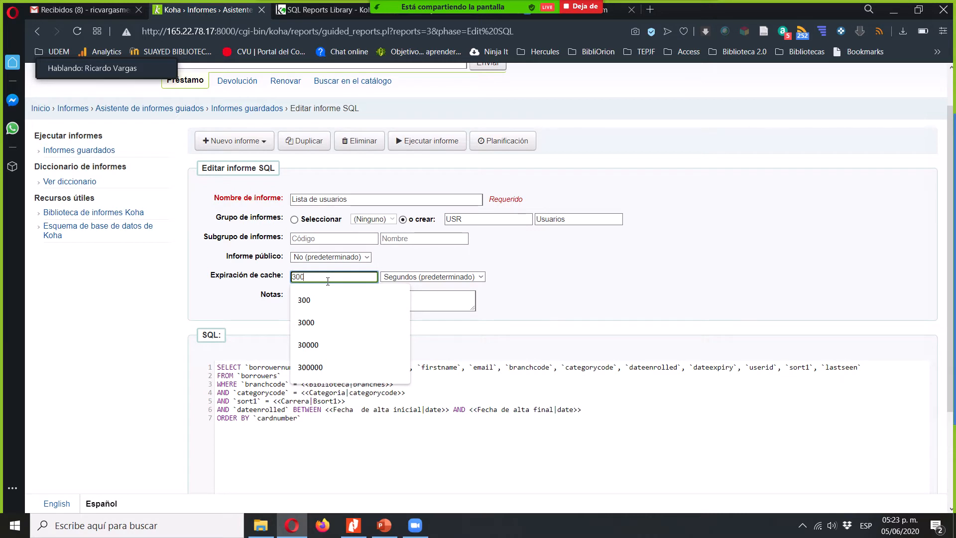
text(0000)
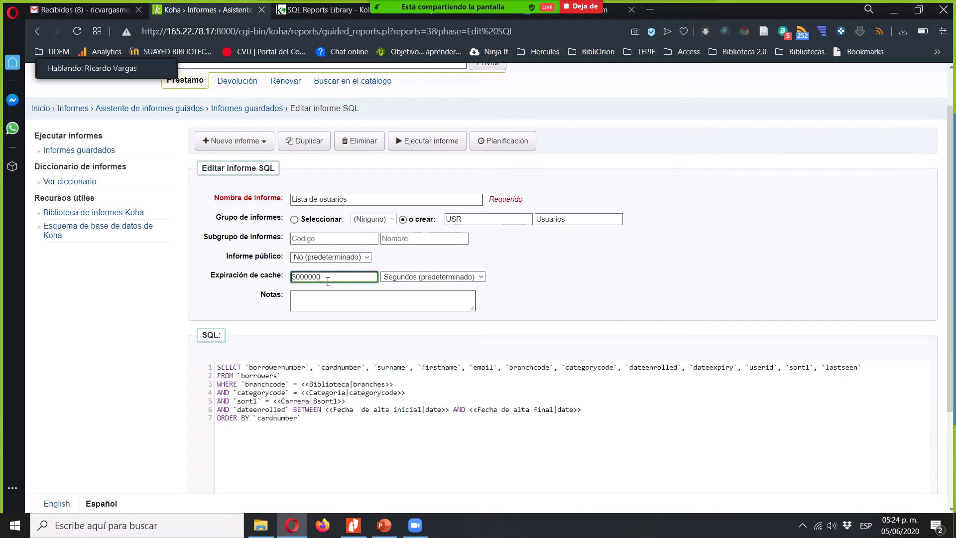
- Enter the report's Notas as "Filtro por biblioteca, tipo de usuario, carrera y fechas"
click(331, 298)
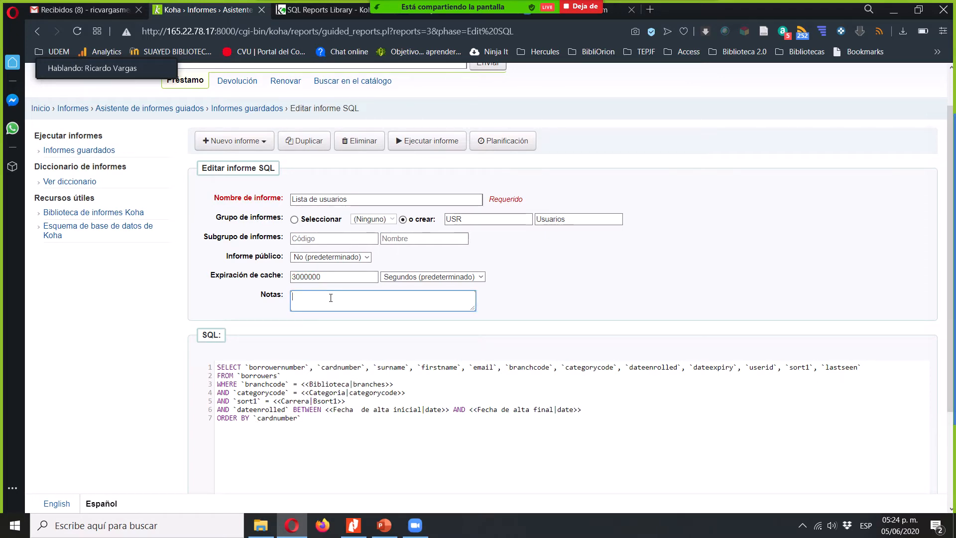
text(Filtro por biblioteca, tipo de usuario, carrera)
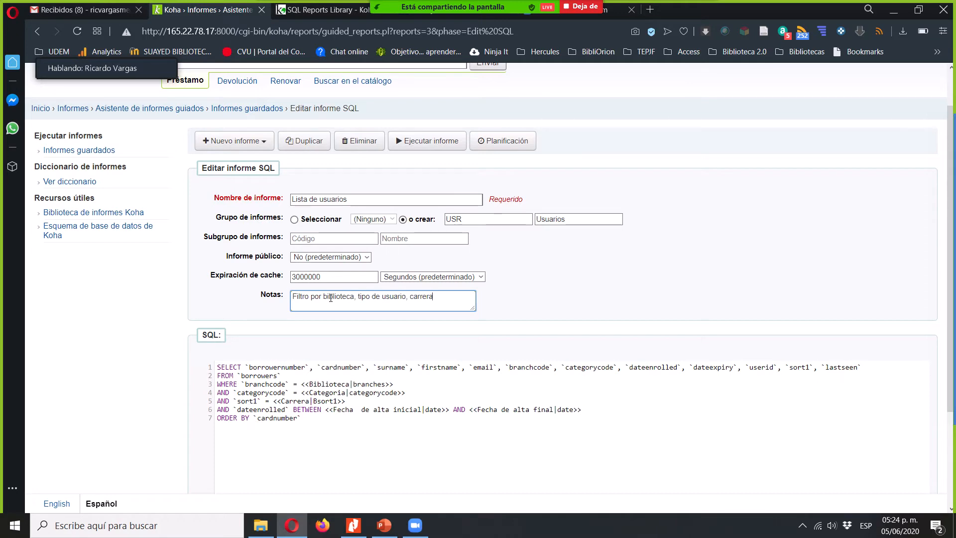
text( y fechas)
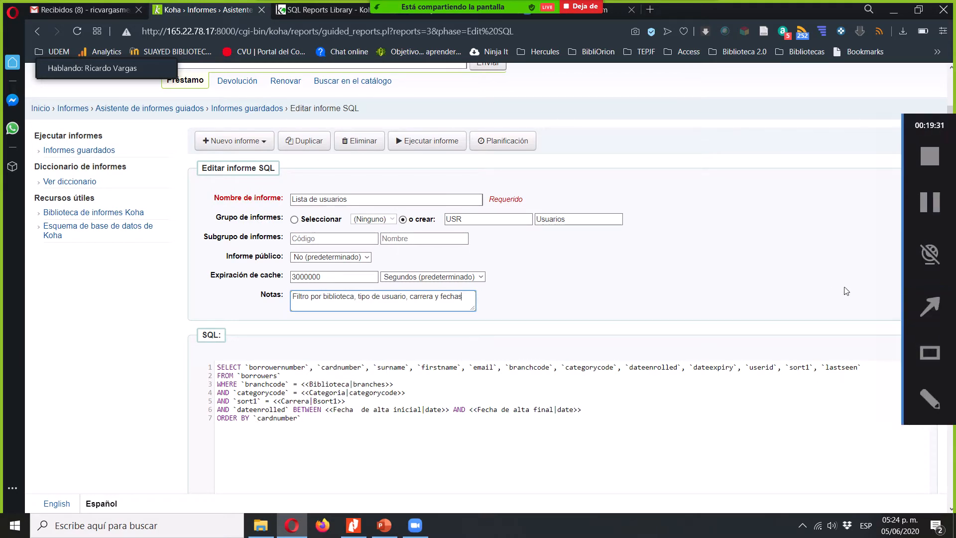
click(821, 280)
- Enlarge the page and examine the SQL query's SELECT clause, its borrowernumber and cardnumber fields, and the FROM borrowers clause
scroll(822, 282, down, 1)
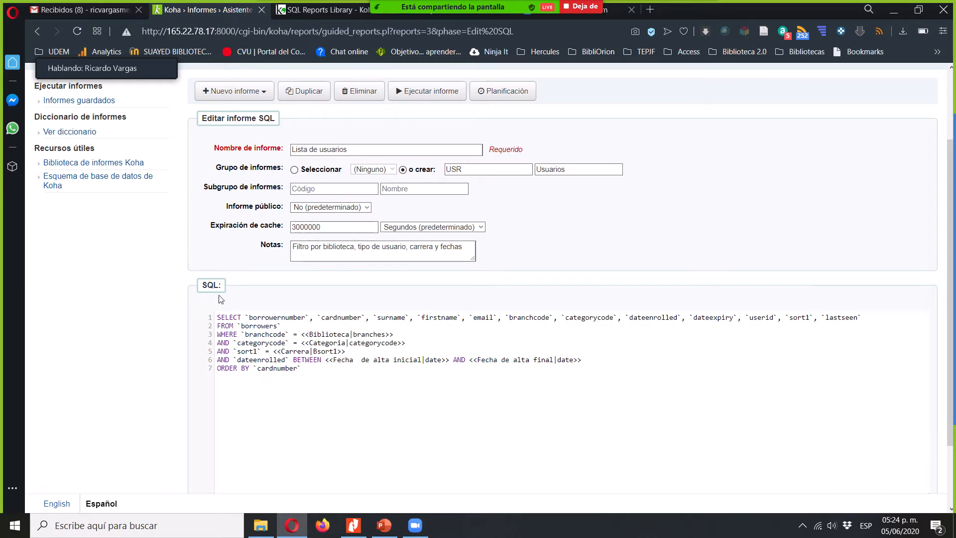
click(227, 317)
double_click(229, 317)
key(ctrl+plus)
key(ctrl+plus)
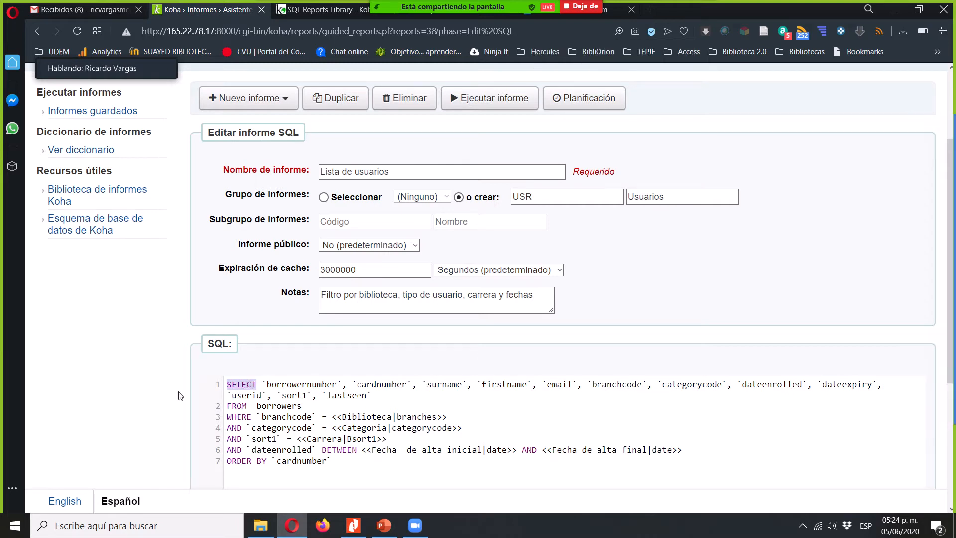
scroll(137, 408, down, 2)
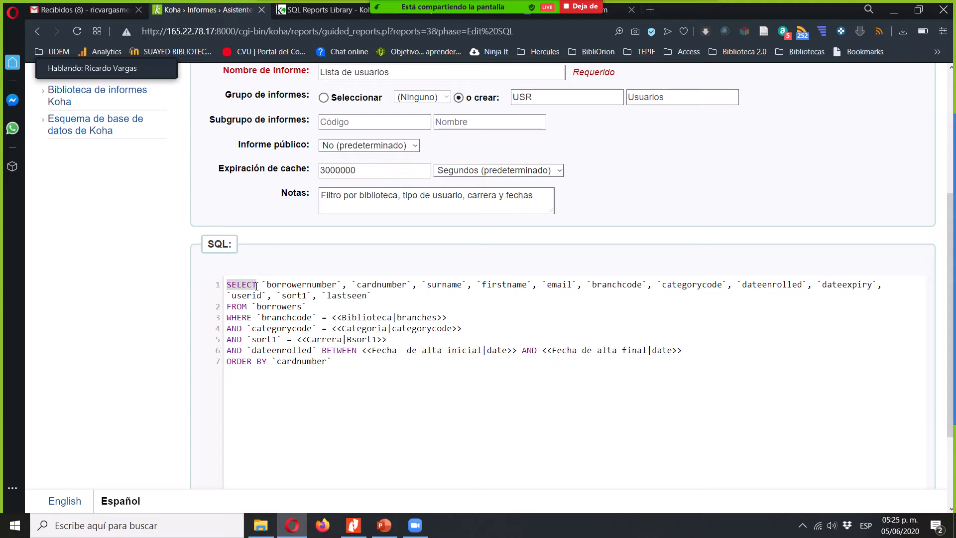
double_click(317, 285)
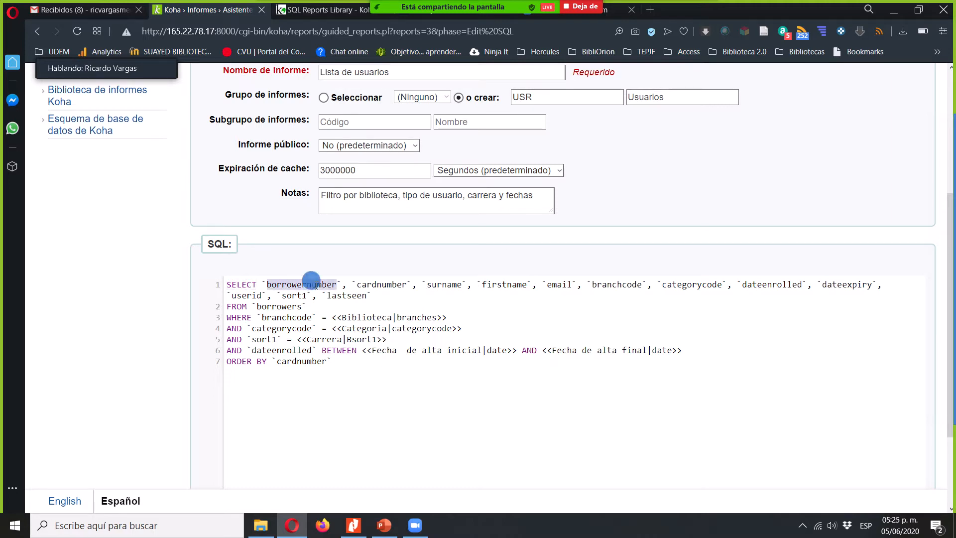
double_click(380, 285)
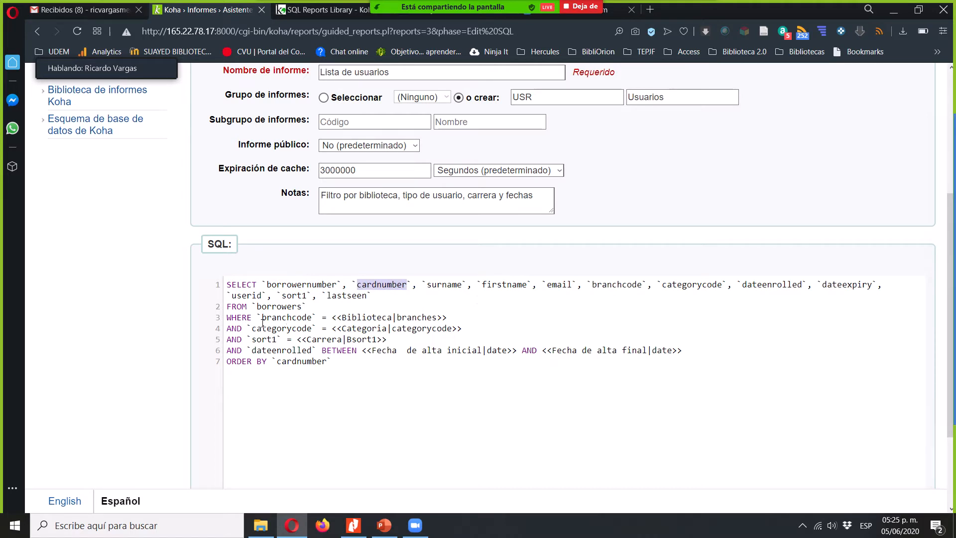
double_click(237, 306)
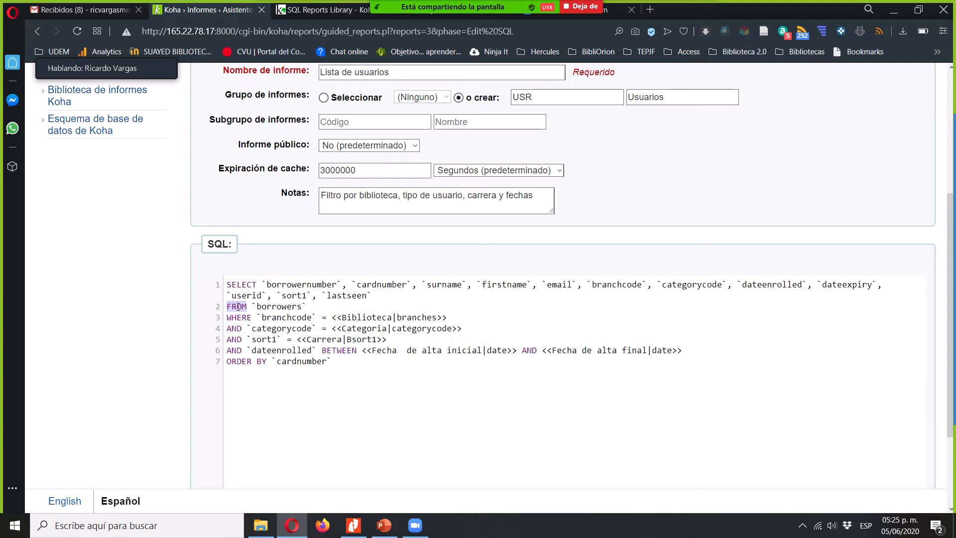
double_click(285, 306)
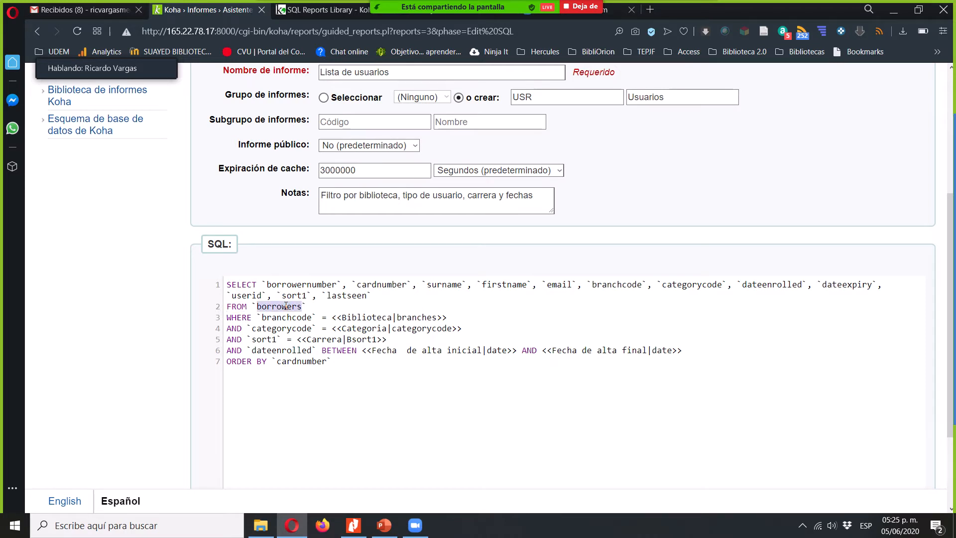
- Examine the block of WHERE and AND conditions that filters the SQL query
double_click(242, 319)
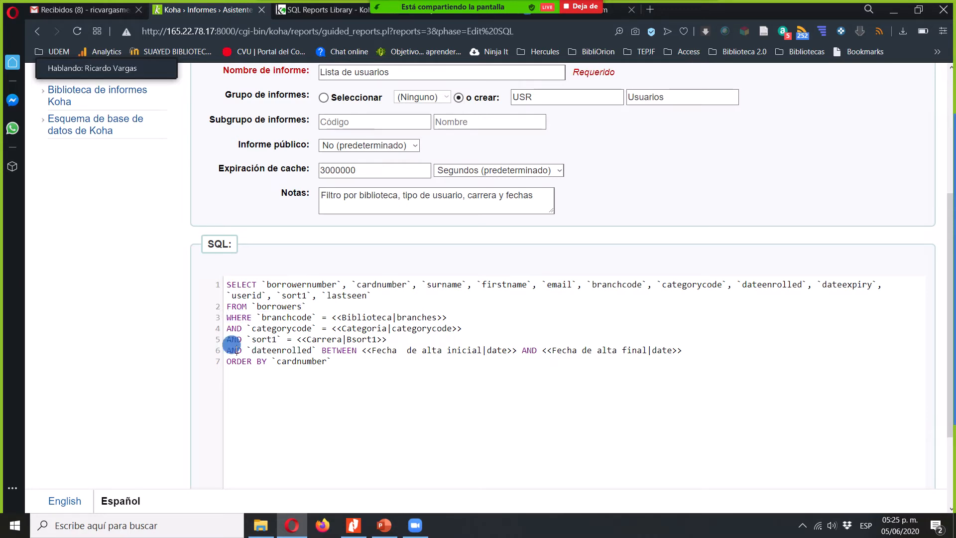
double_click(238, 351)
click(240, 317)
drag(227, 316, 698, 350)
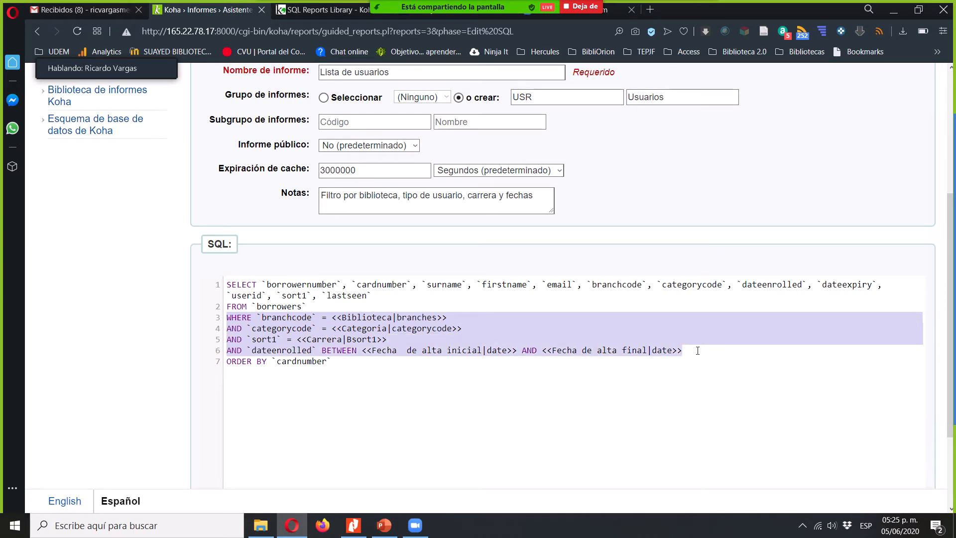
click(293, 319)
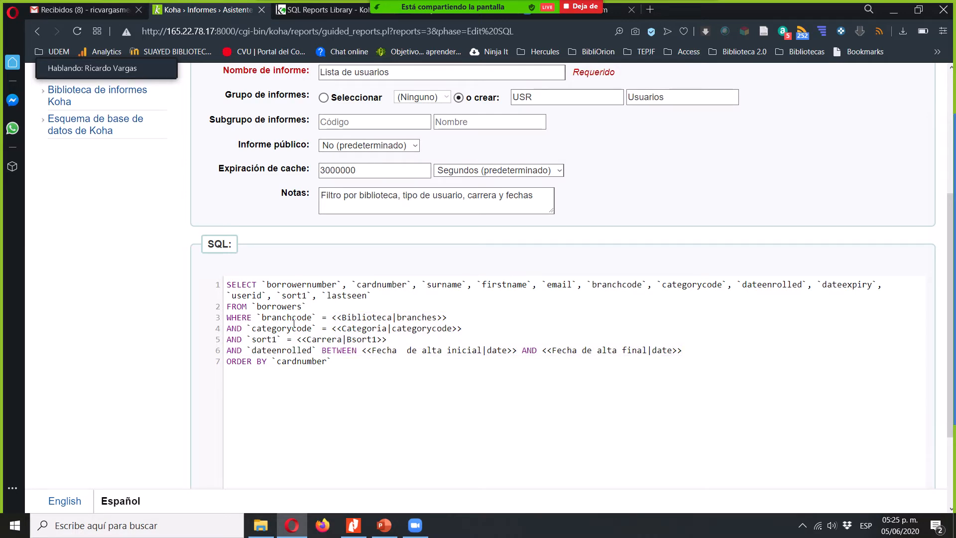
double_click(238, 317)
- Examine the Biblioteca, Categoria and Carrera parameters and the branchcode, categorycode and sort1 fields they filter
double_click(622, 285)
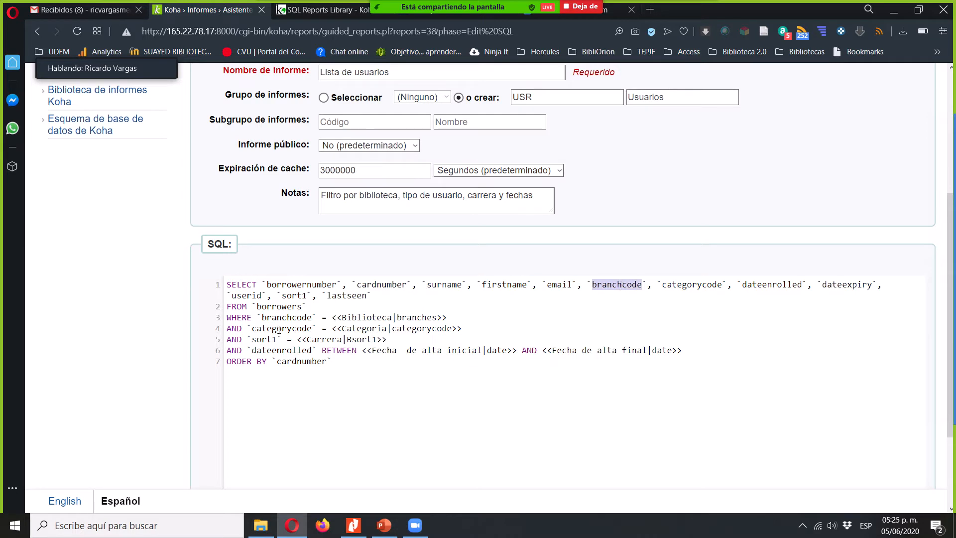
double_click(378, 317)
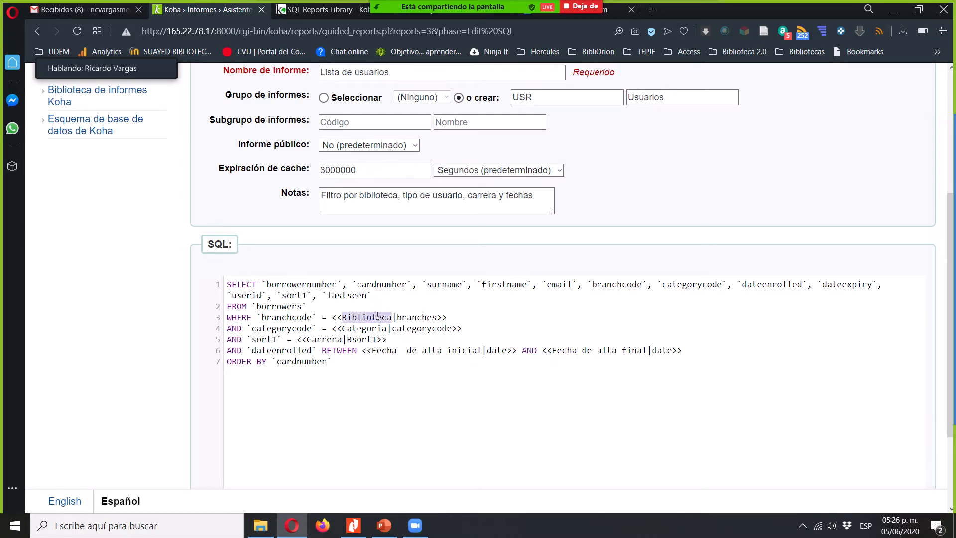
double_click(431, 318)
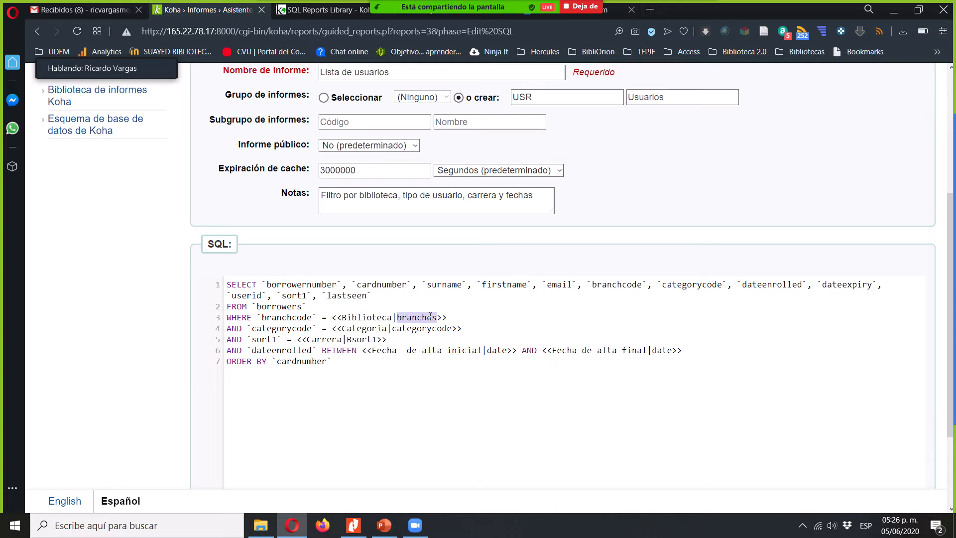
double_click(275, 328)
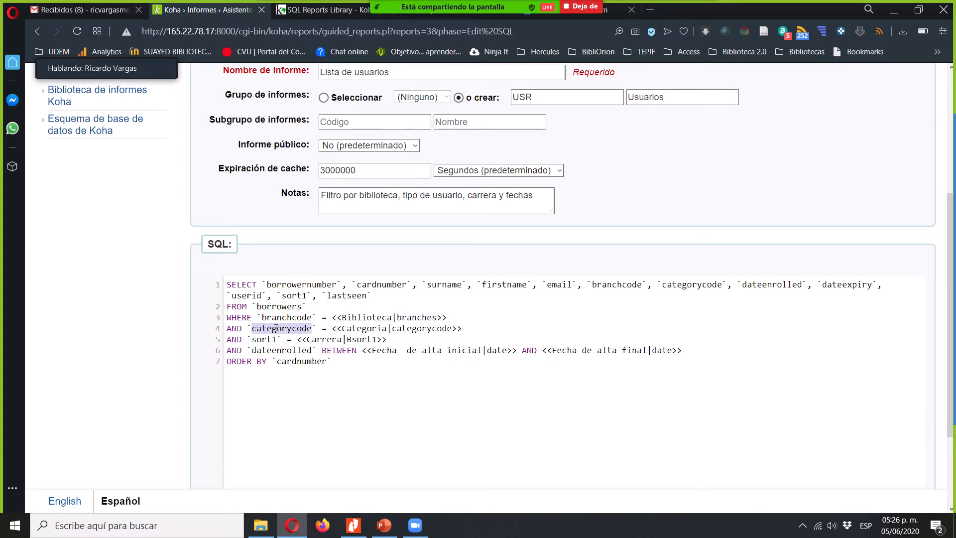
double_click(429, 329)
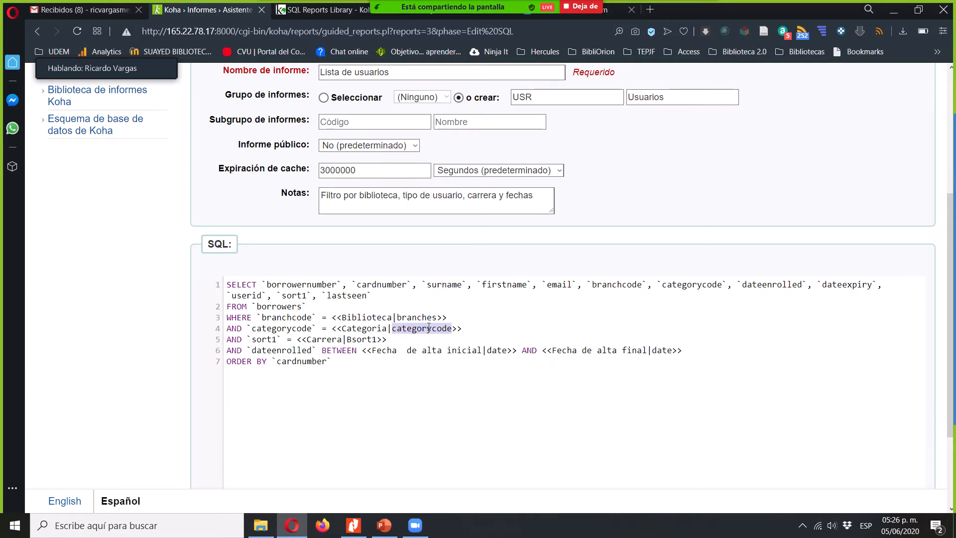
double_click(267, 338)
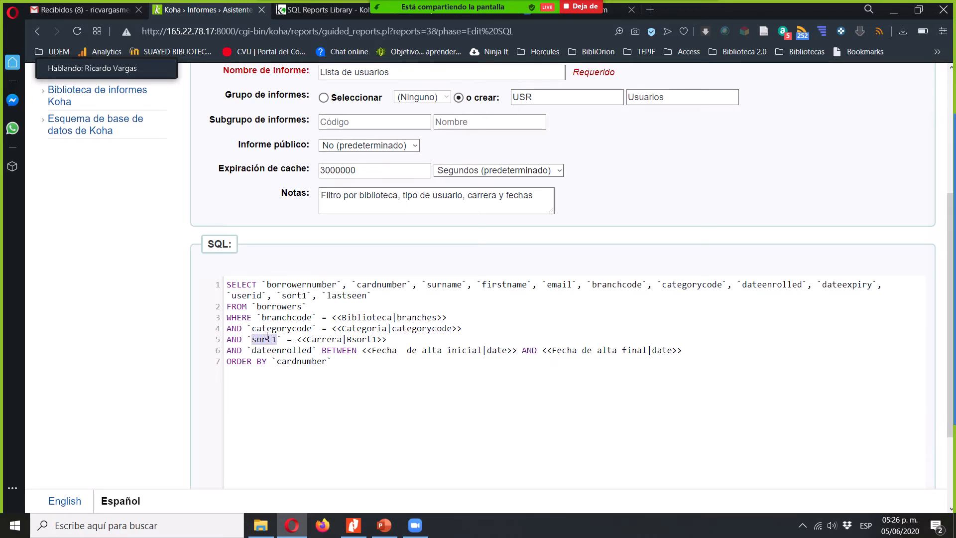
double_click(367, 340)
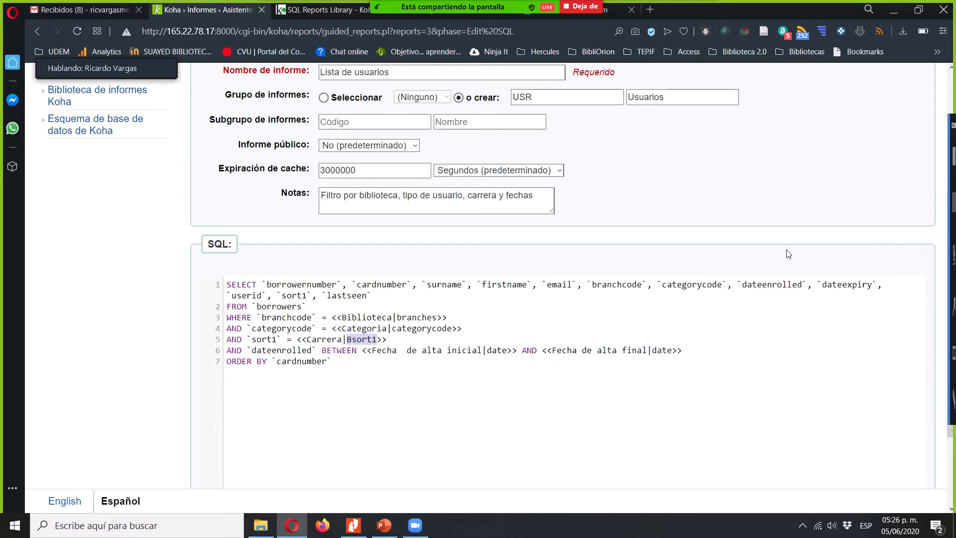
- Open the Koha main page in a separate browser tab and switch to it
scroll(789, 254, up, 5)
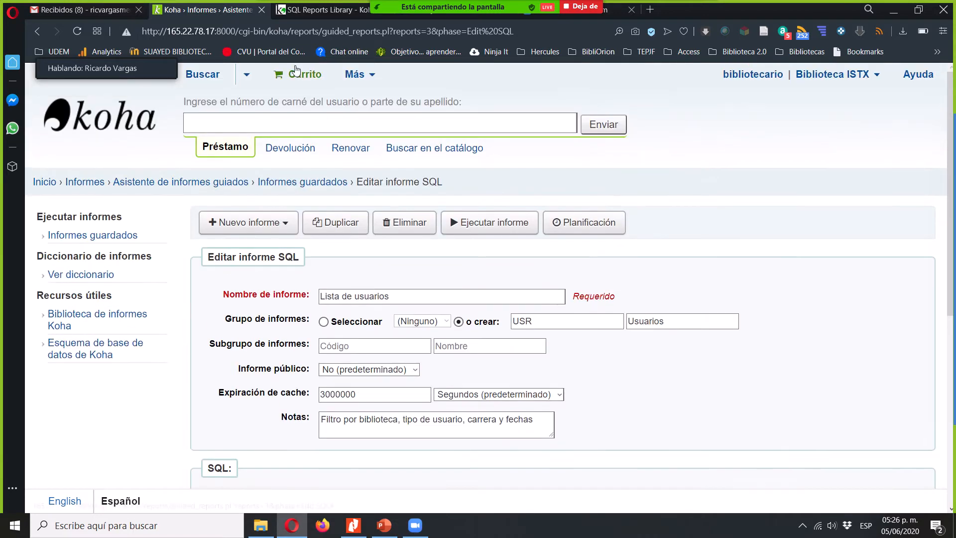
right_click(372, 73)
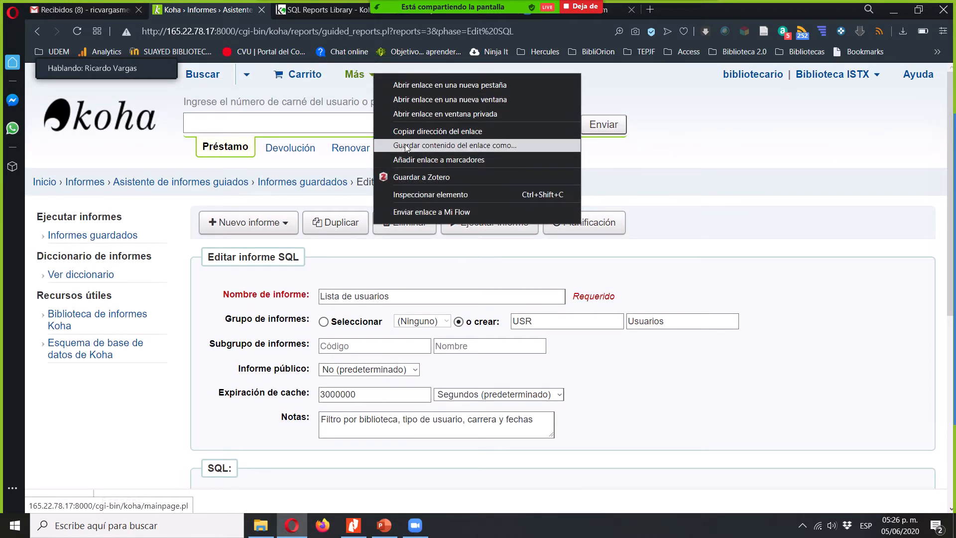
click(495, 88)
click(319, 10)
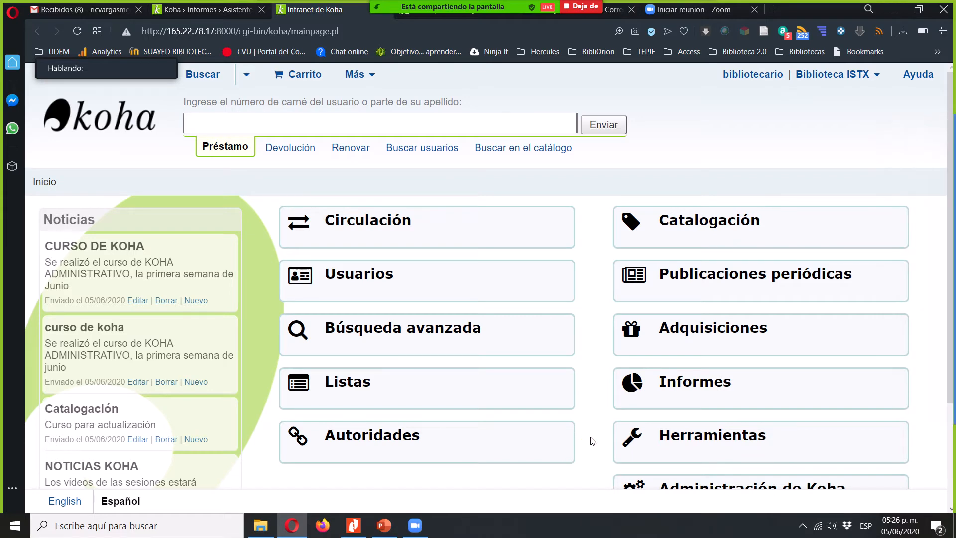
- Go to the Valores autorizados in Administración de Koha and open the Bsort1 category
scroll(593, 442, down, 1)
scroll(593, 441, down, 2)
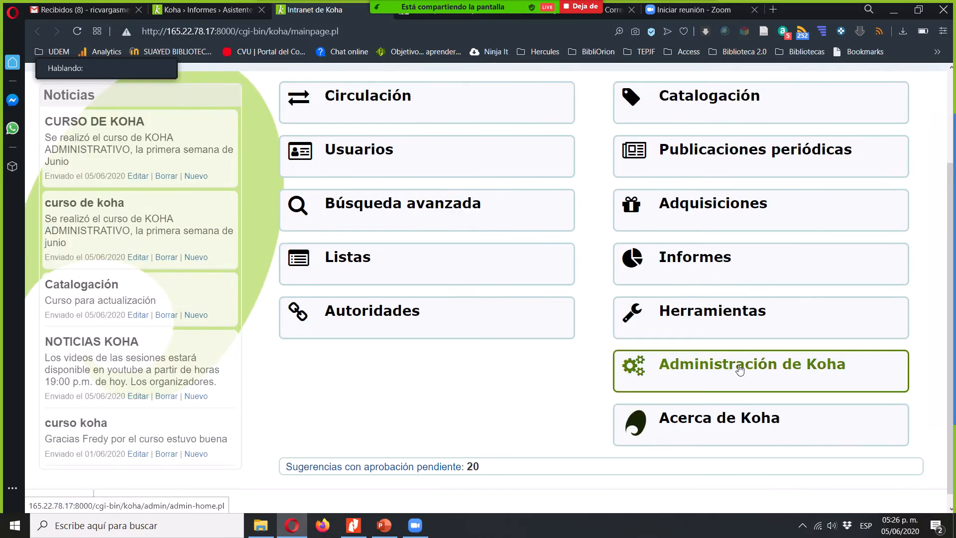
click(740, 370)
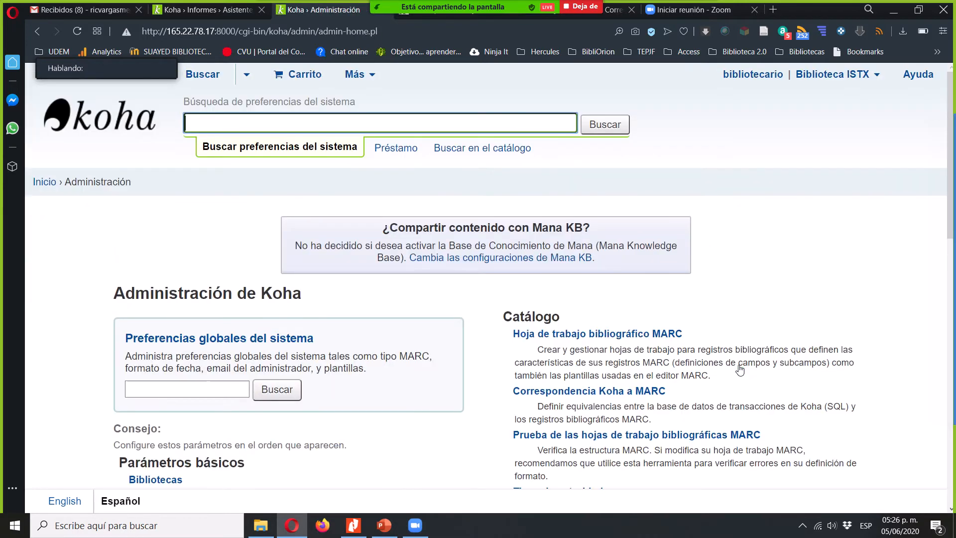
scroll(75, 343, down, 2)
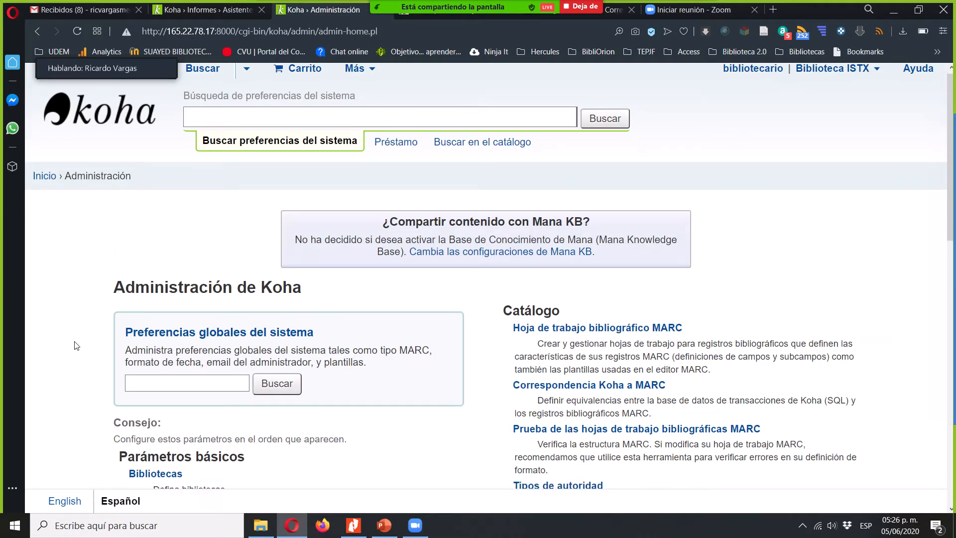
scroll(77, 345, down, 3)
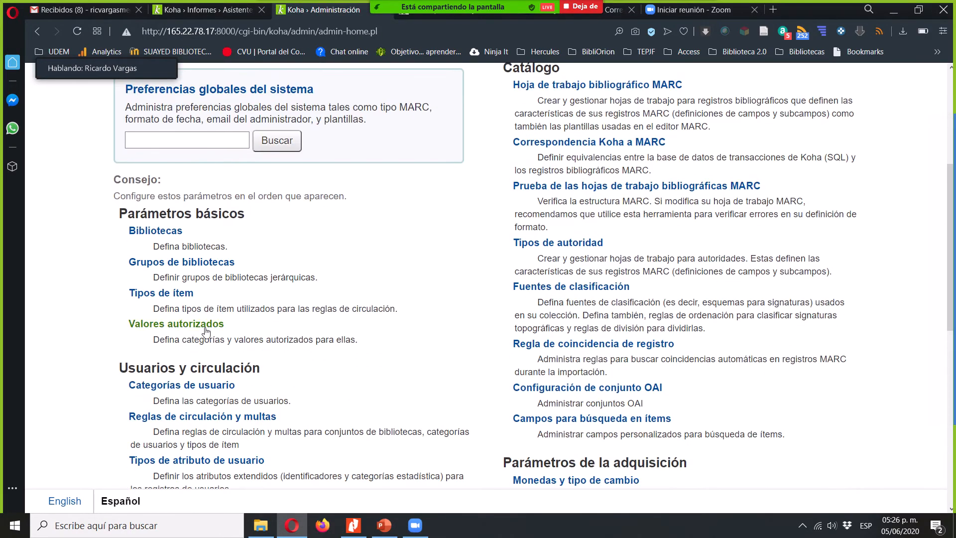
click(206, 326)
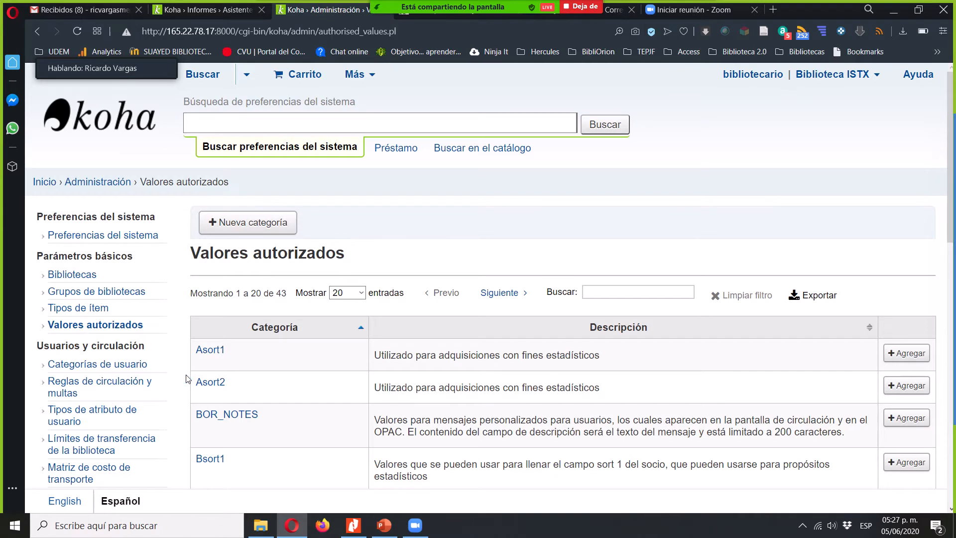
scroll(190, 380, down, 3)
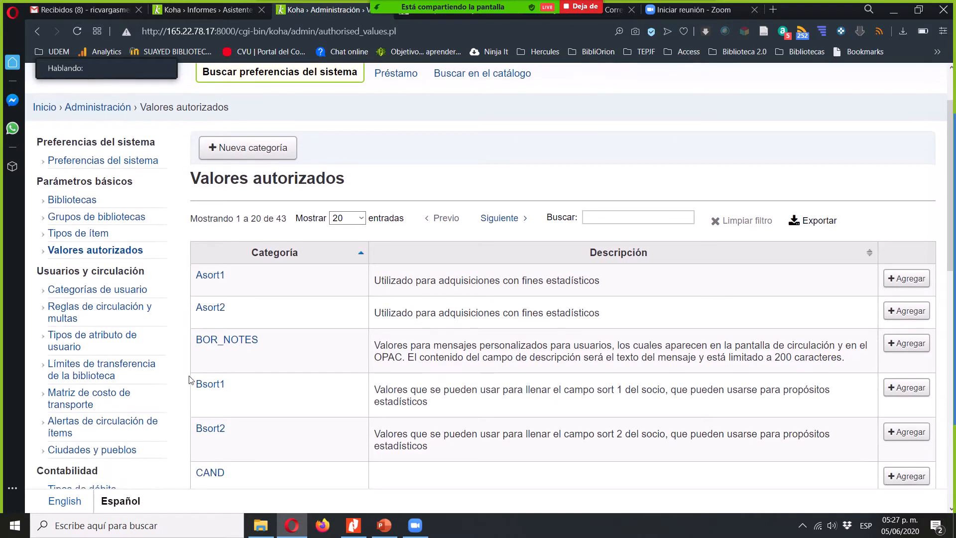
click(214, 387)
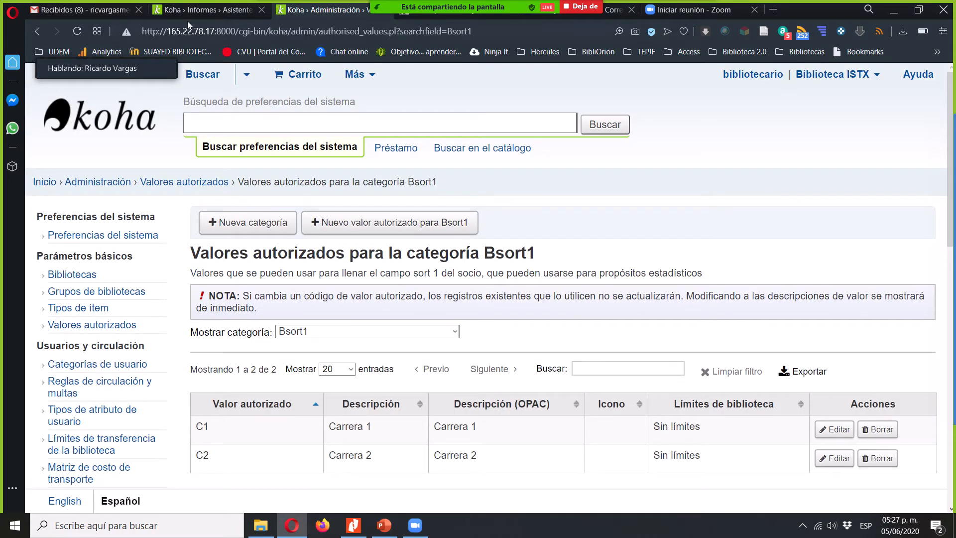
- Return to the Lista de usuarios SQL editor and examine the dateenrolled BETWEEN condition with its two date parameters
click(208, 11)
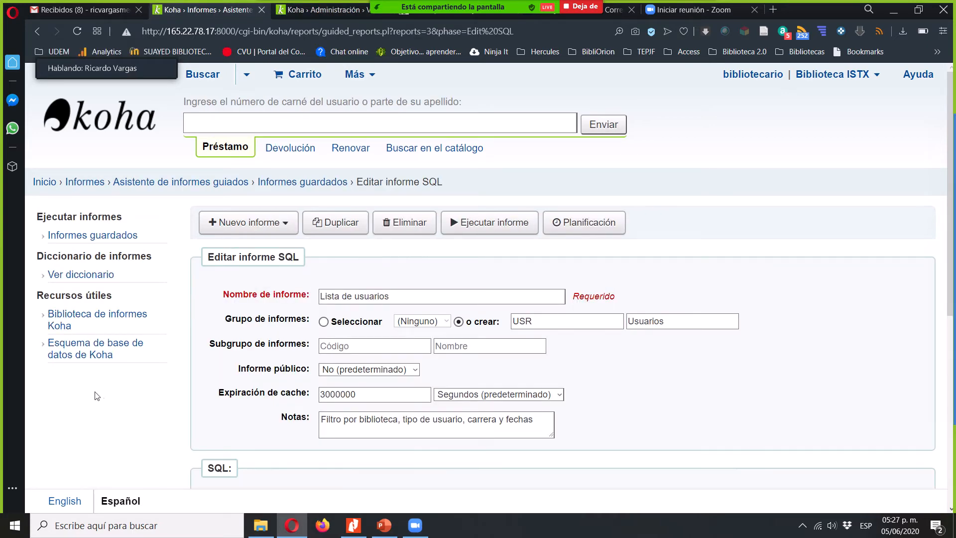
scroll(133, 415, down, 1)
scroll(134, 414, down, 5)
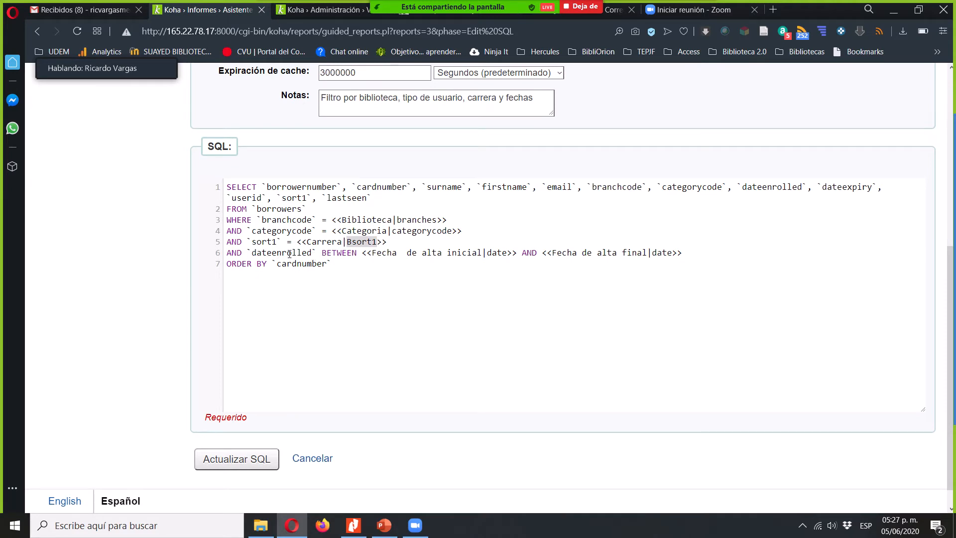
double_click(289, 254)
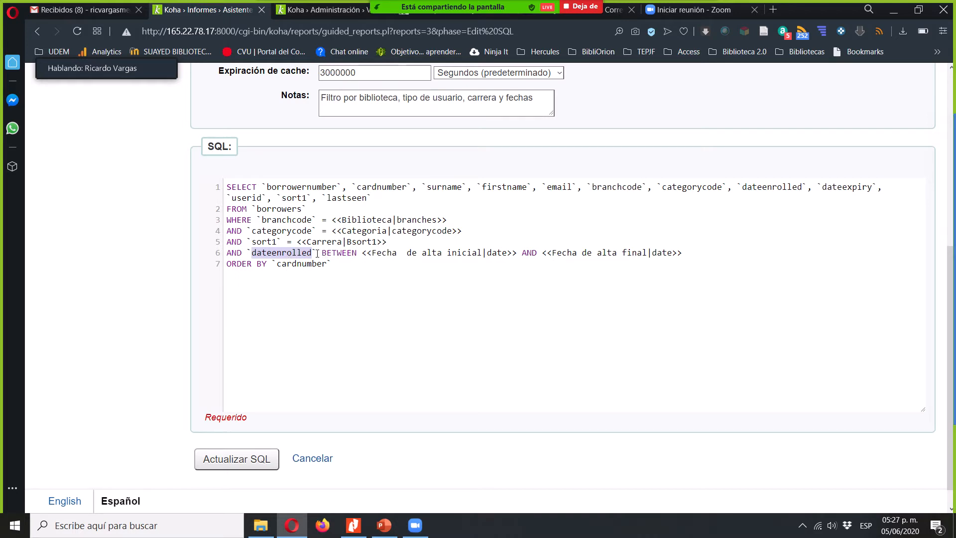
double_click(346, 253)
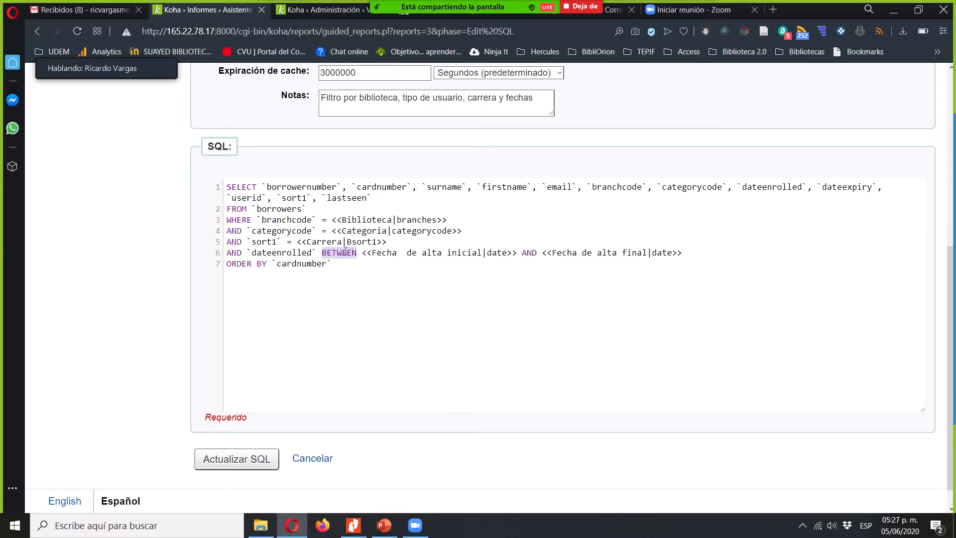
double_click(496, 254)
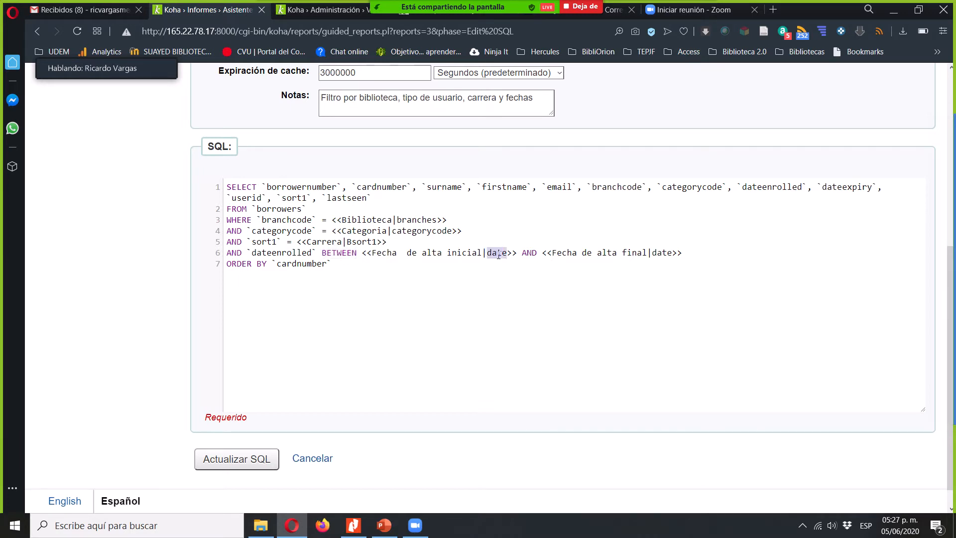
double_click(531, 254)
double_click(663, 253)
- Examine the ORDER BY clause that sorts the query by cardnumber
click(353, 262)
double_click(239, 263)
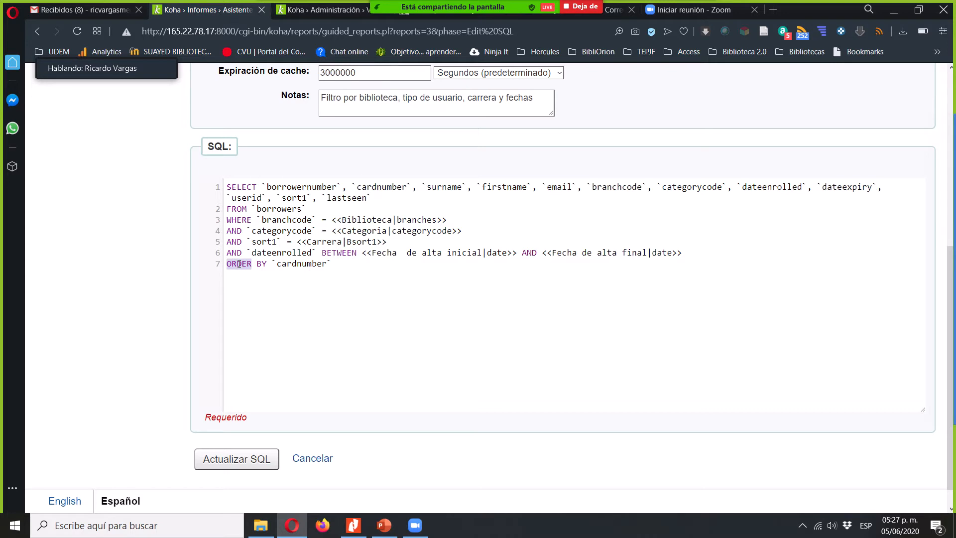
double_click(313, 266)
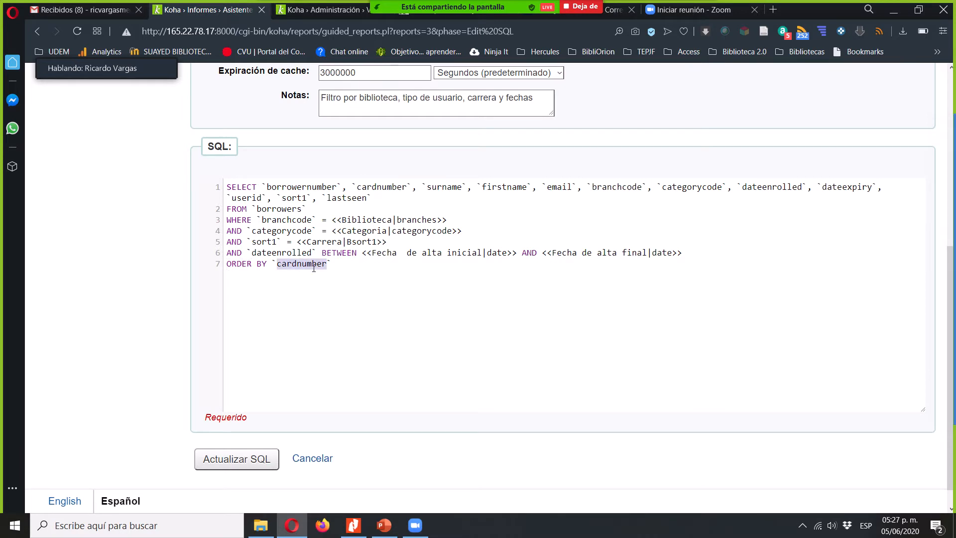
- Set the report's cache expiration to 3000 seconds and save the updated SQL report
click(252, 459)
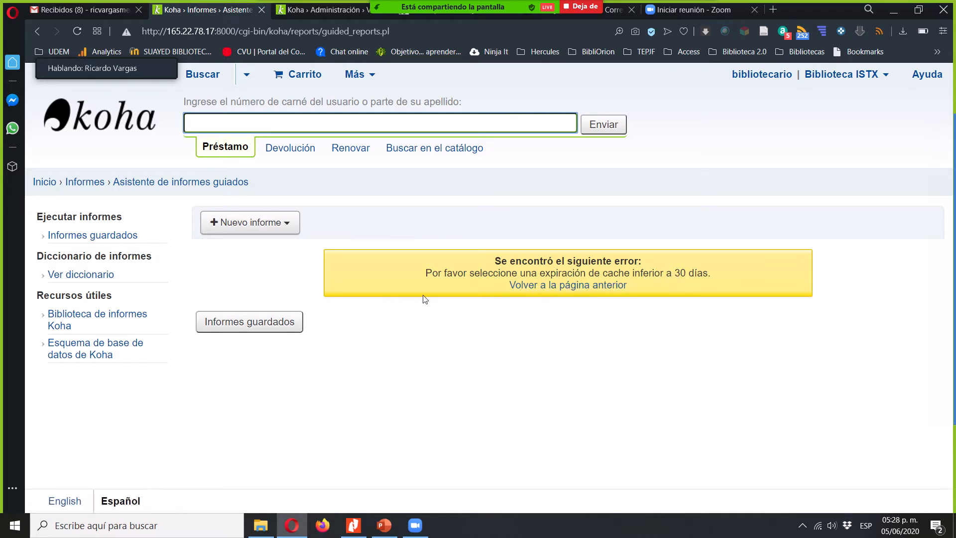
click(595, 293)
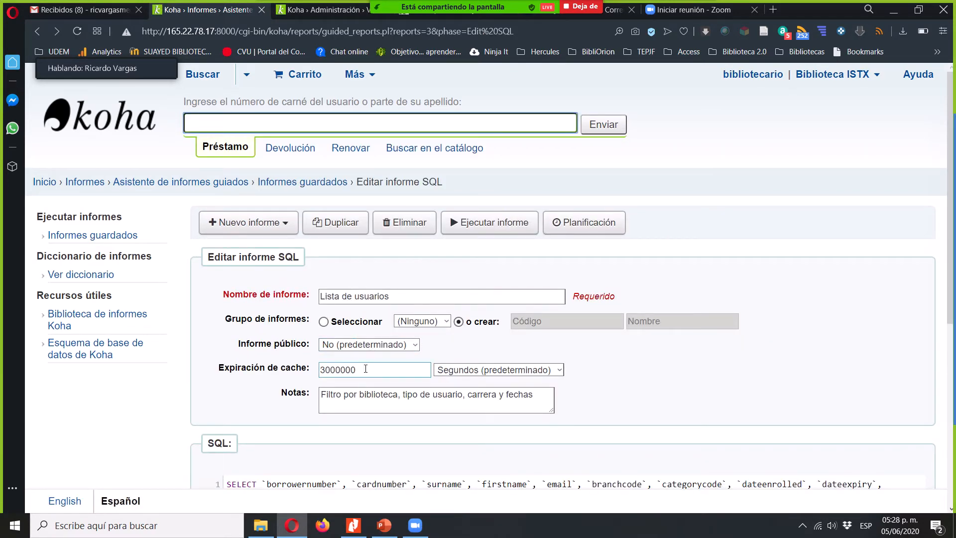
click(366, 368)
key(BackSpace)
key(BackSpace)
key(BackSpace)
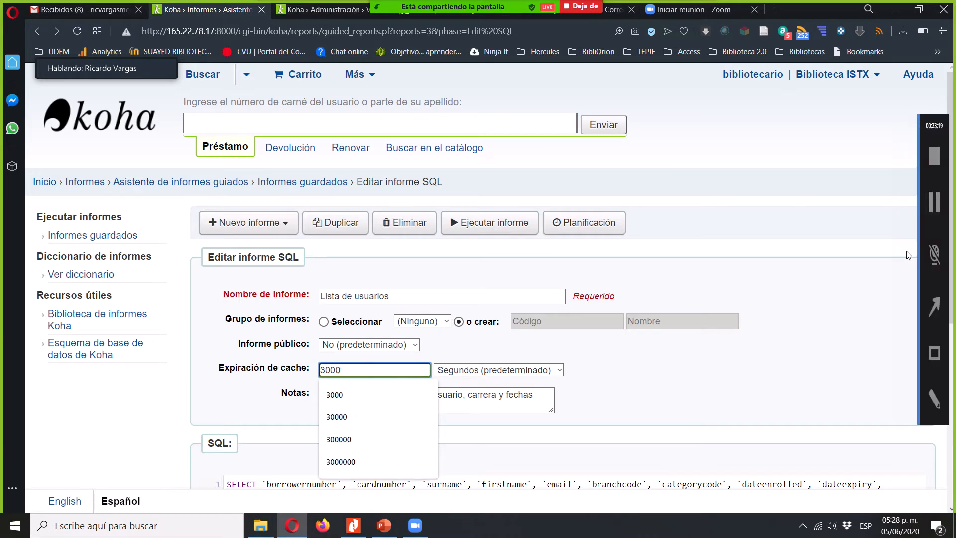
click(819, 258)
scroll(820, 258, down, 2)
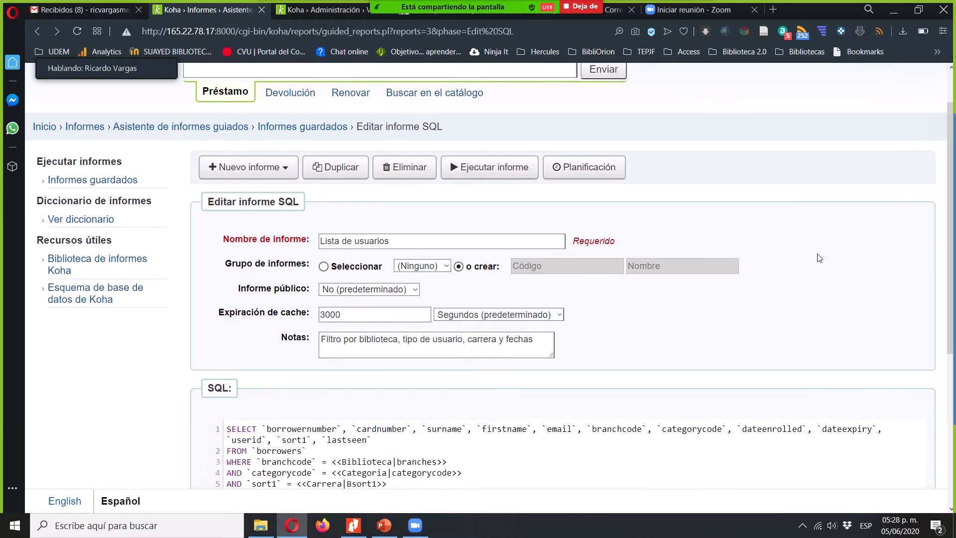
scroll(820, 258, down, 5)
click(244, 435)
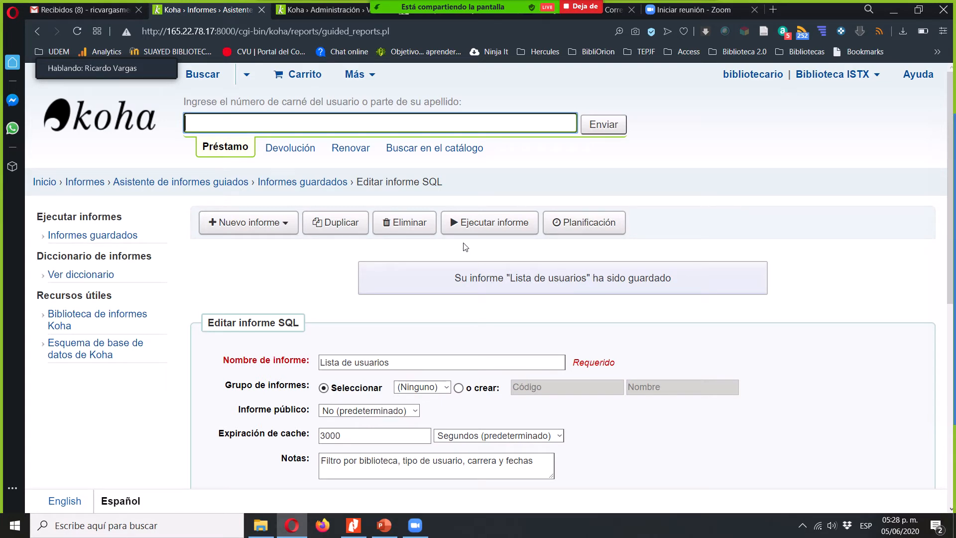
- Open the parameter form for running Lista de usuarios and choose Estudiantes as the Categoria
click(492, 232)
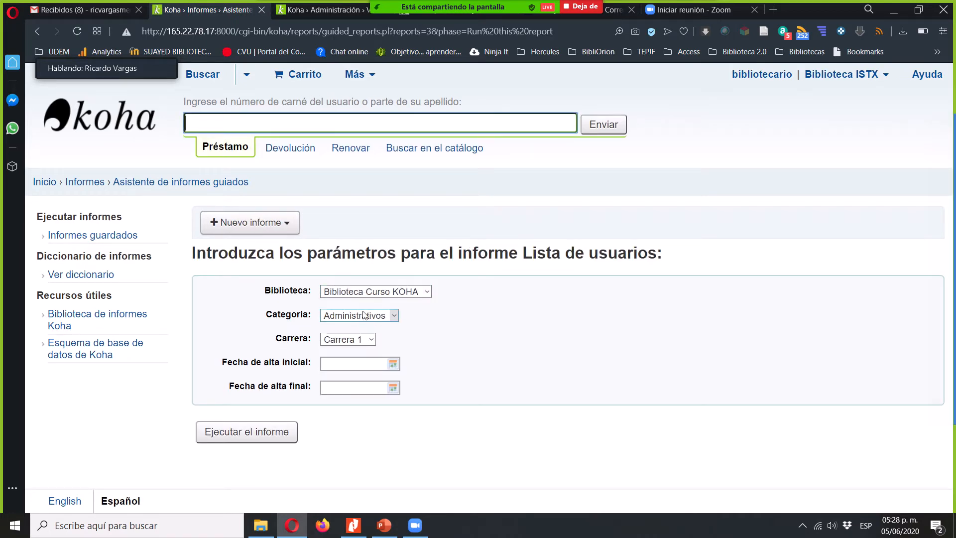
click(364, 315)
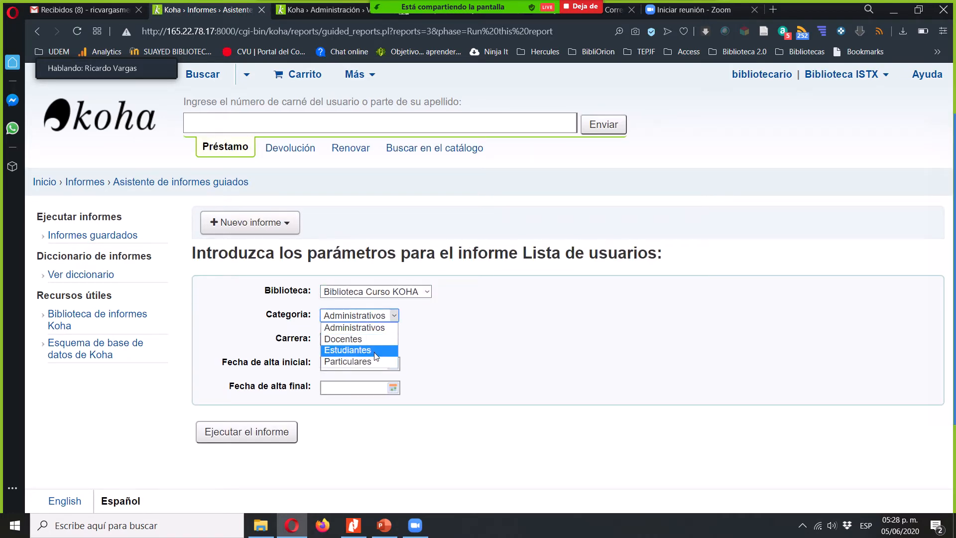
click(376, 351)
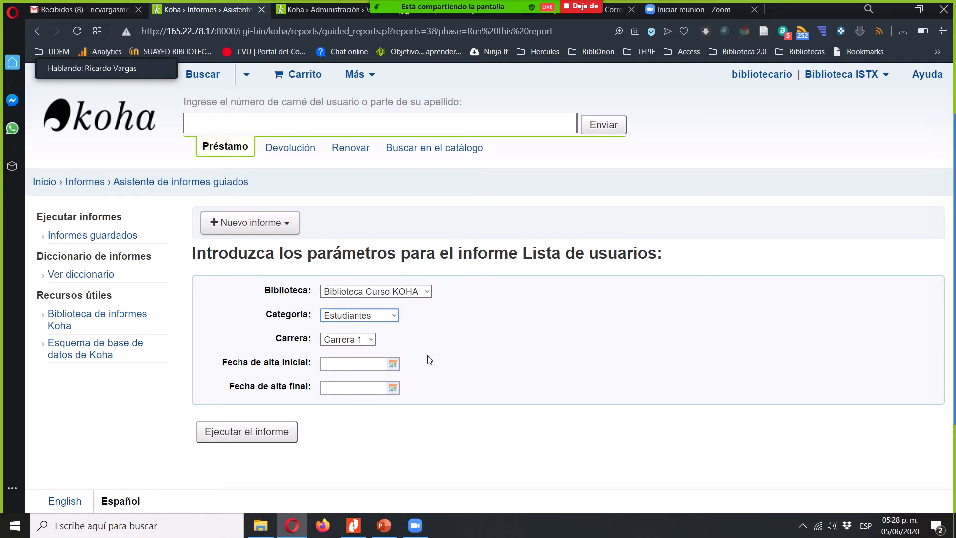
- Set Fecha de alta inicial to 01/06/2002 and Fecha de alta final to 05/06/2020, and run the report
click(393, 365)
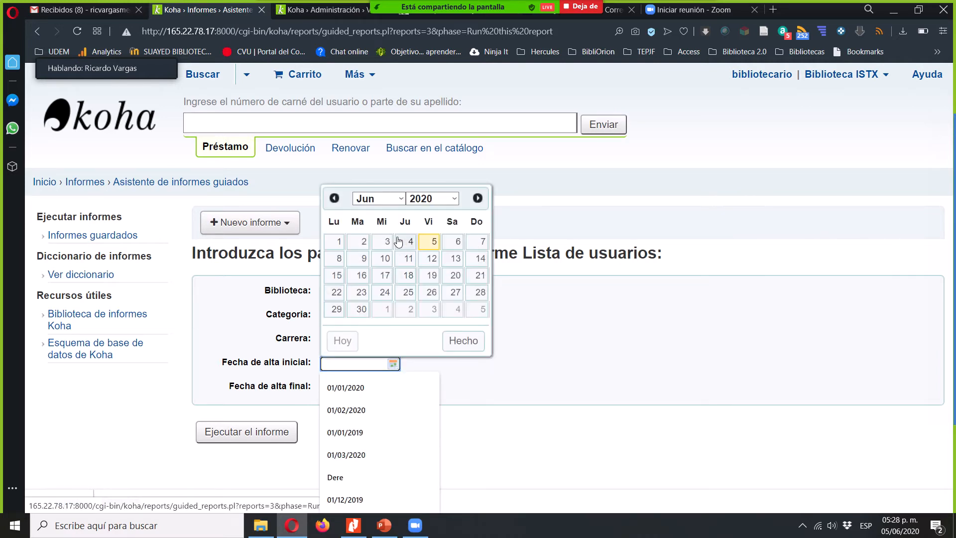
click(423, 198)
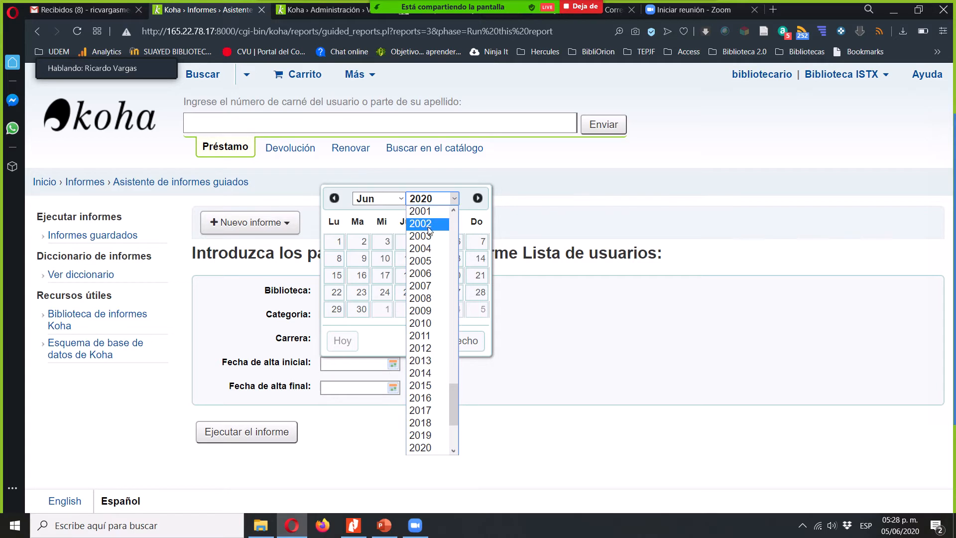
click(429, 224)
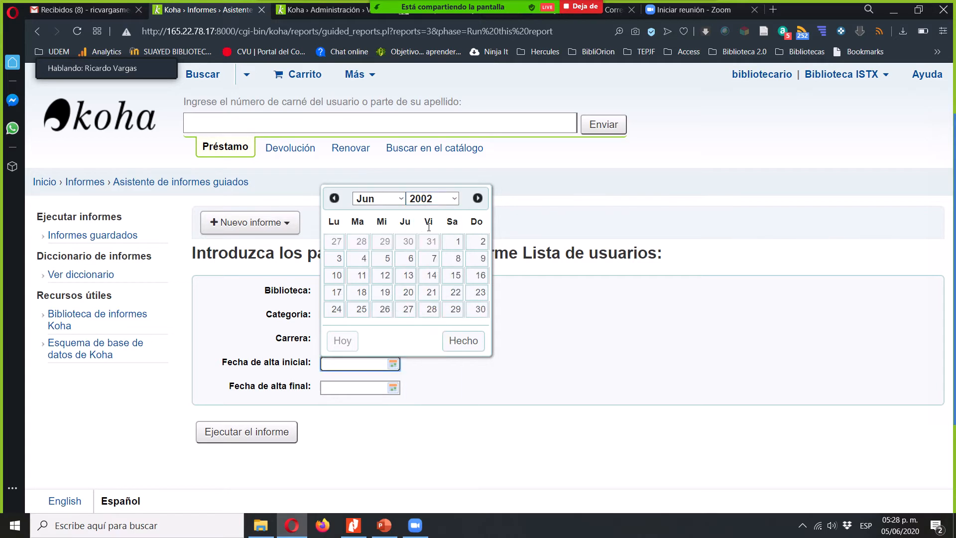
click(455, 242)
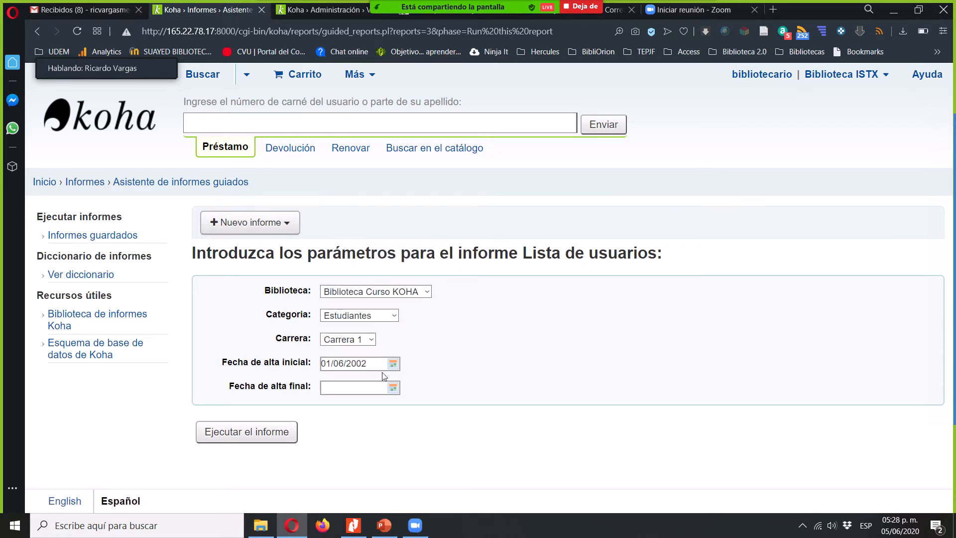
click(395, 388)
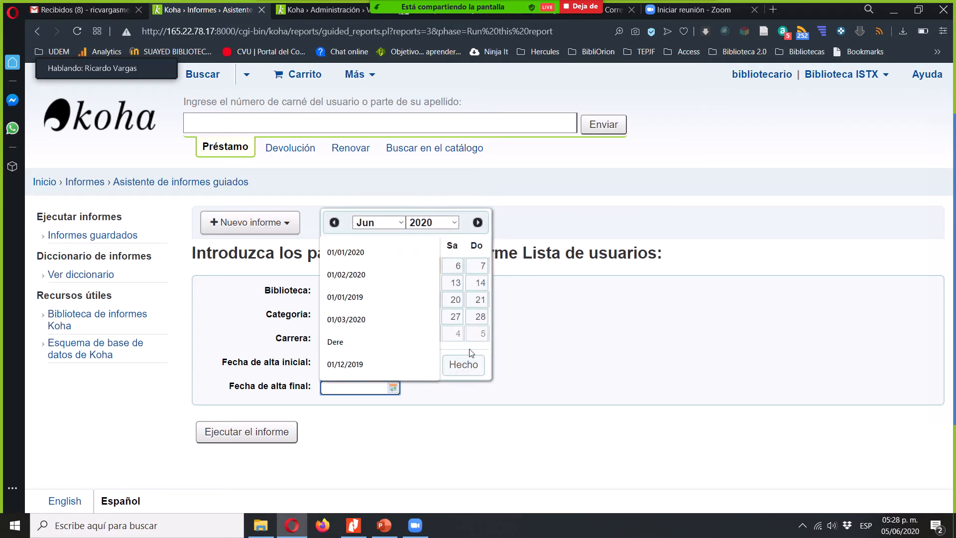
click(428, 265)
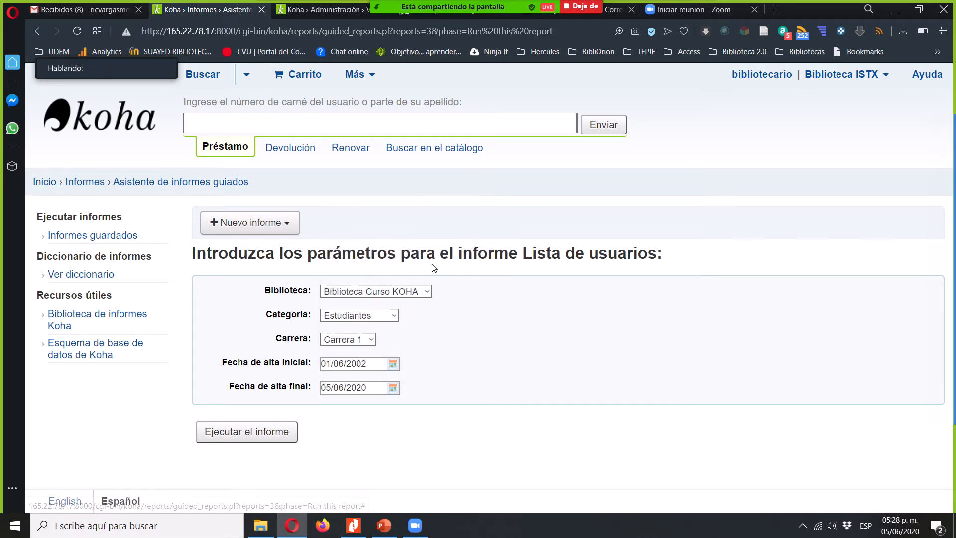
click(241, 430)
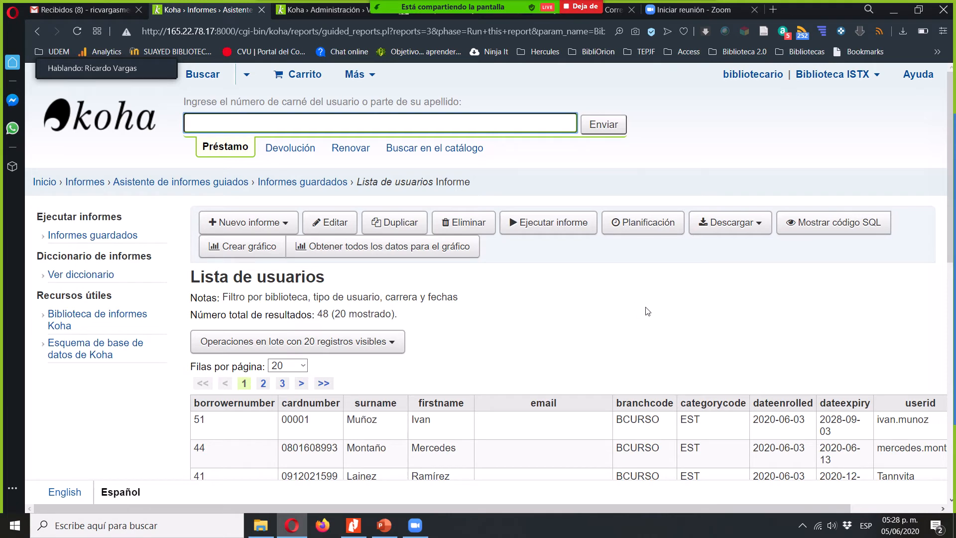
- Examine the report results and their column headers, such as borrowernumber, cardnumber, surname and firstname
scroll(648, 311, down, 2)
scroll(648, 312, down, 2)
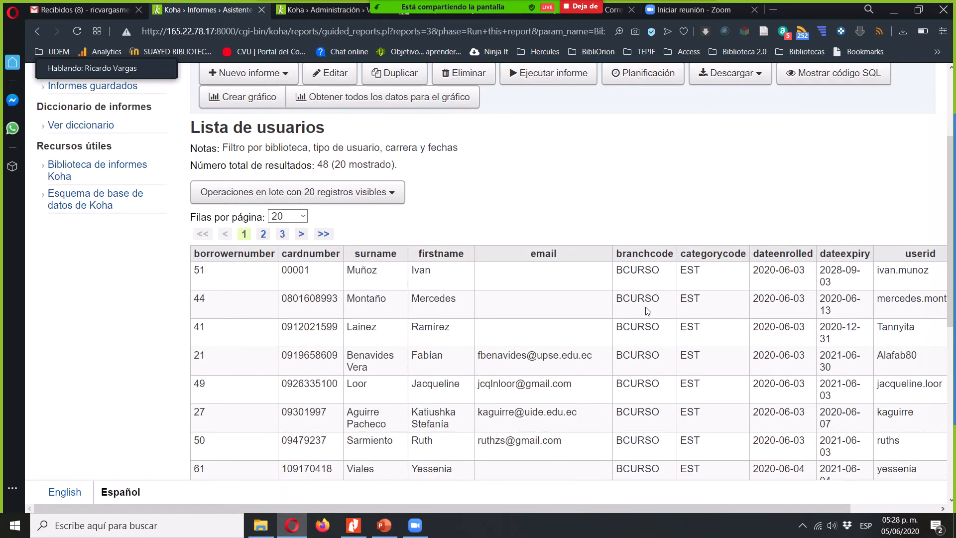
click(235, 249)
drag(235, 249, 447, 250)
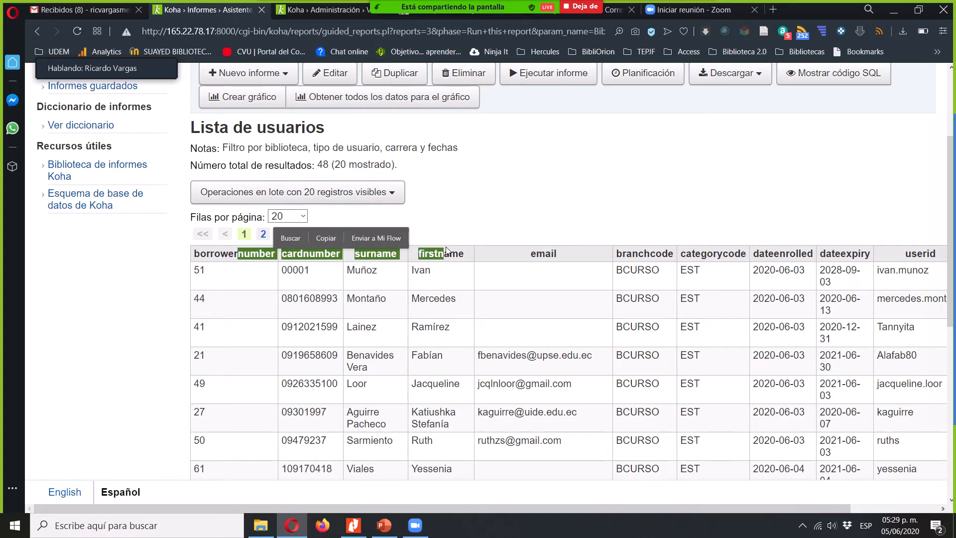
double_click(312, 255)
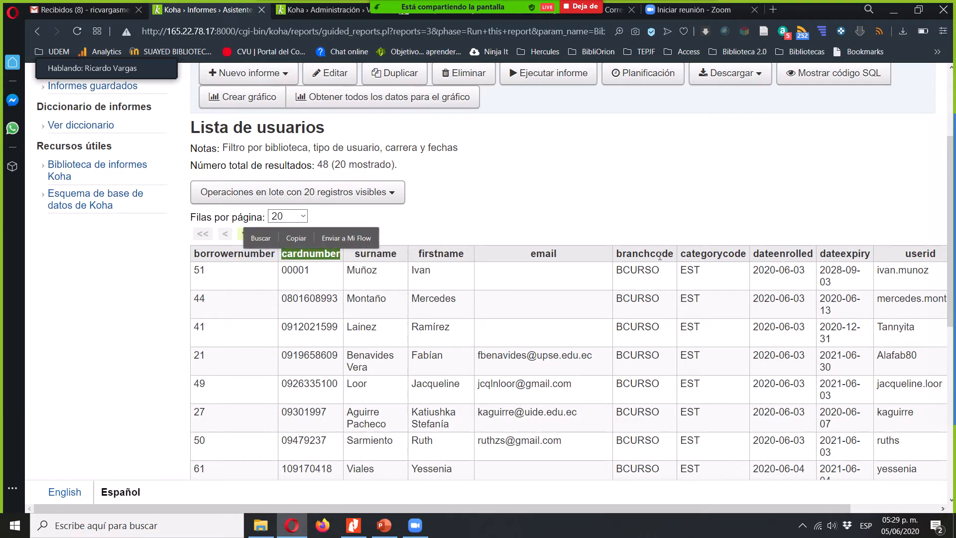
click(646, 200)
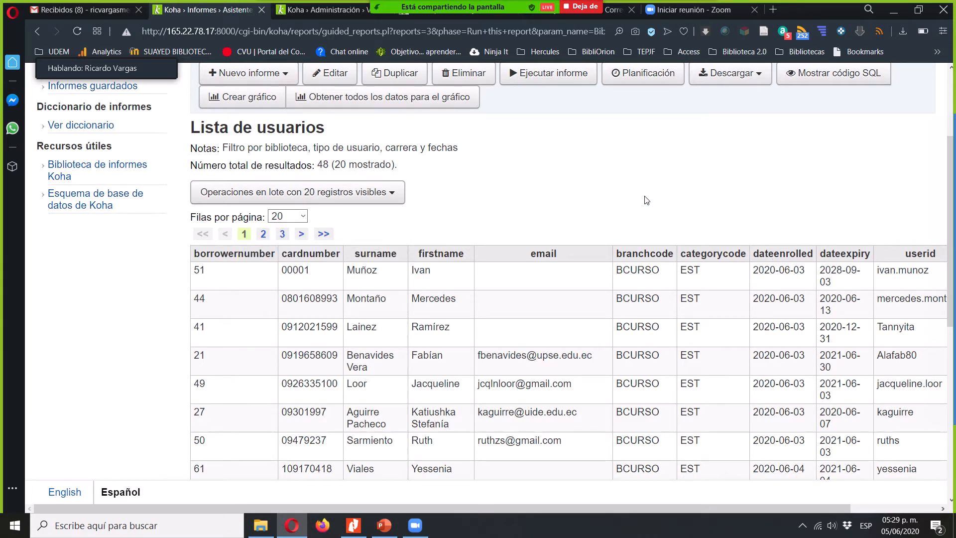
- Reopen Lista de usuarios for editing and add AS with an empty pair of single quotes after borrowernumber in the SELECT line
scroll(647, 199, up, 3)
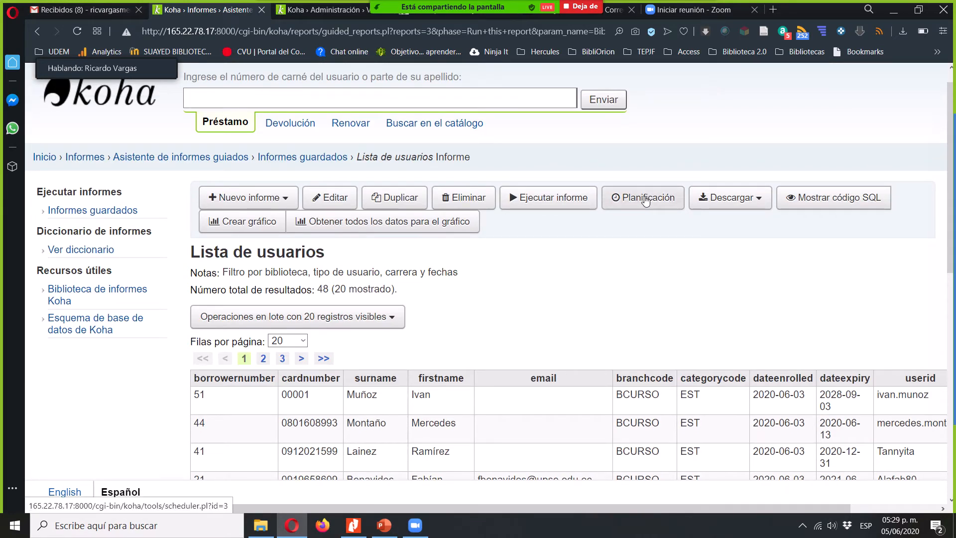
click(334, 195)
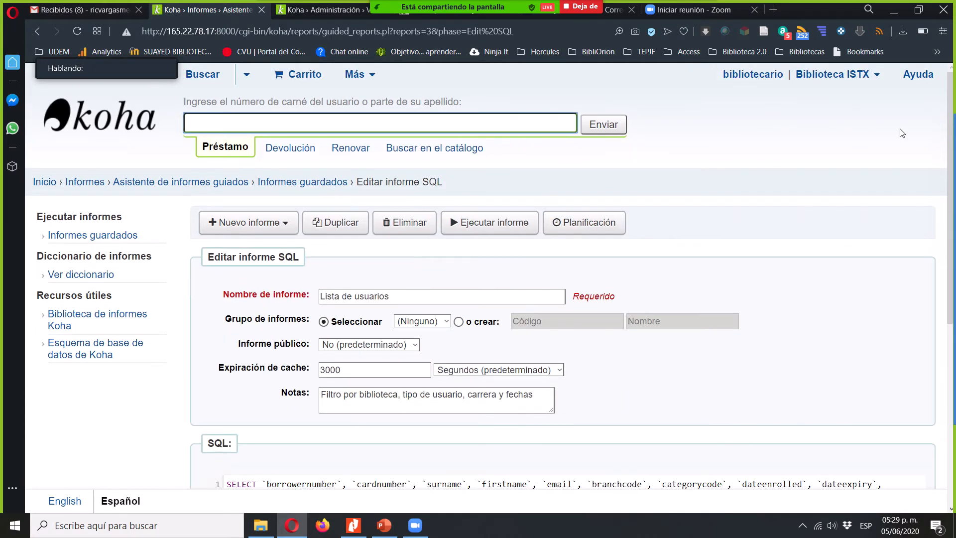
scroll(829, 174, down, 5)
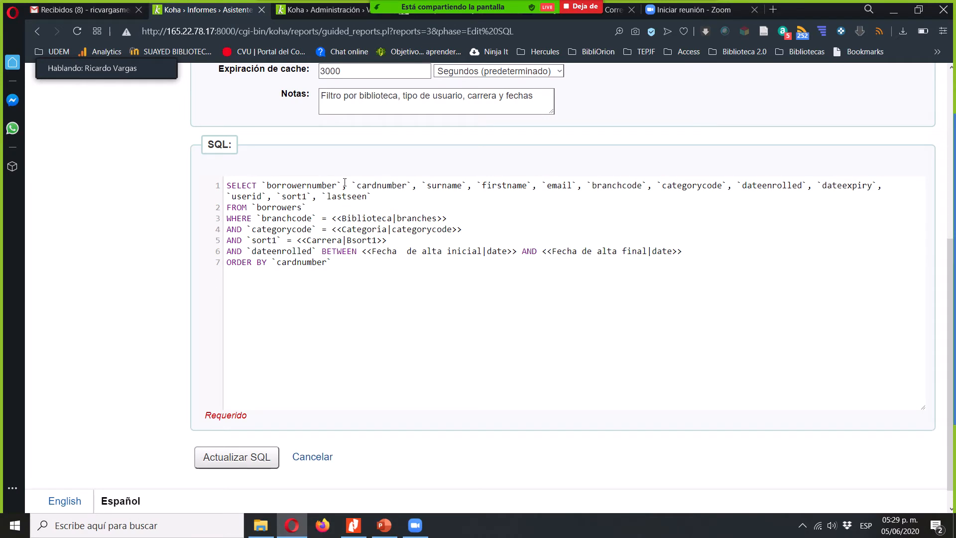
click(344, 185)
text(AS)
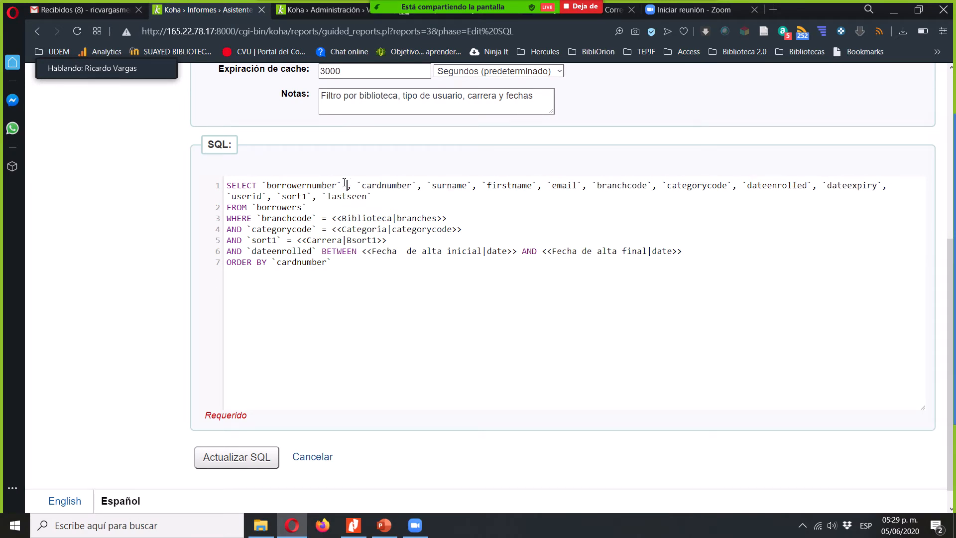
text( '')
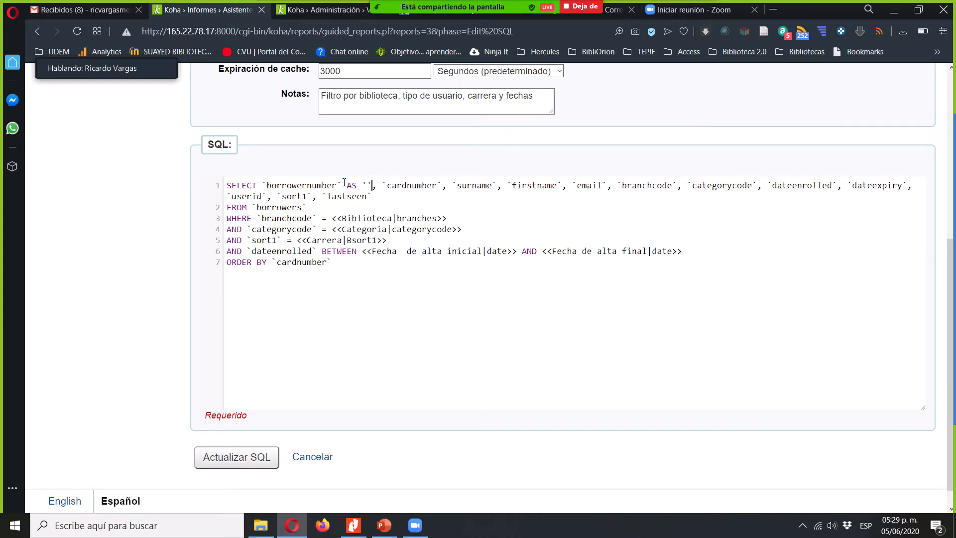
- Enter Número de usuario consecutivo between the quotes as the borrowernumber column's alias
key(shift+Left)
key(shift+Left)
key(shift+Left)
key(shift+Left)
key(shift+Left)
key(shift+Left)
key(shift+Left)
key(shift+Left)
key(Right)
key(Left)
key(Left)
key(shift+Right)
key(Right)
key(shift+Right)
key(shift+Right)
key(Right)
key(shift+Right)
key(shift+Right)
key(shift+Right)
key(Right)
key(Left)
key(Left)
text(Número de usua)
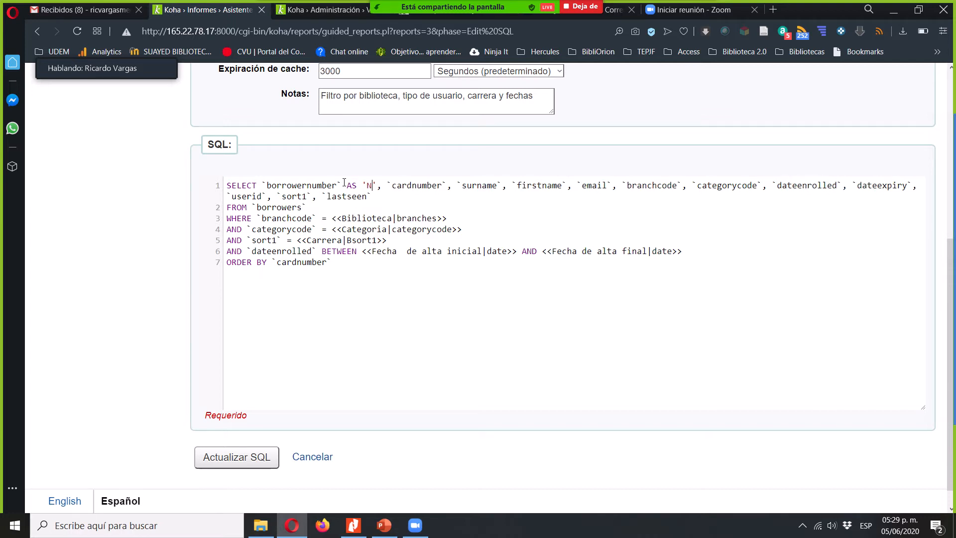
text(rio consecu)
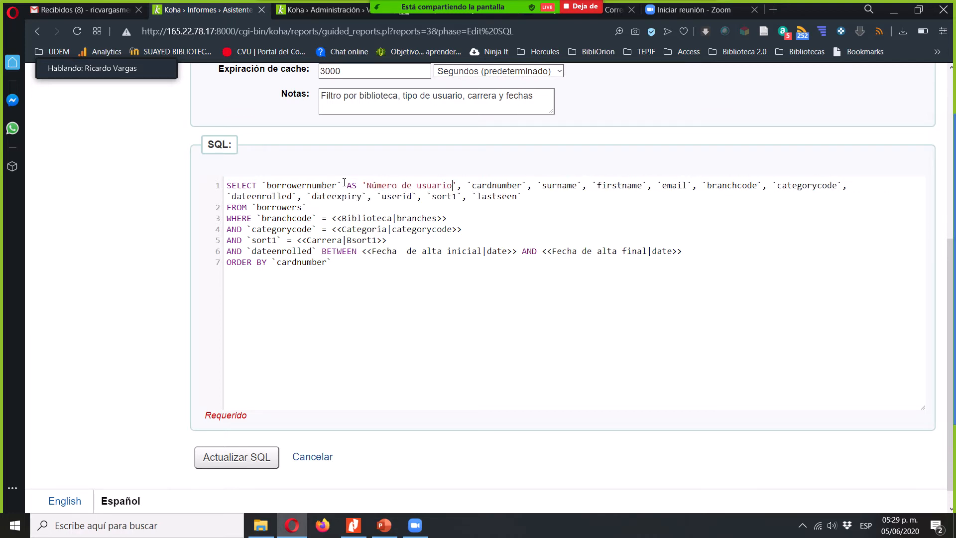
text(tivo)
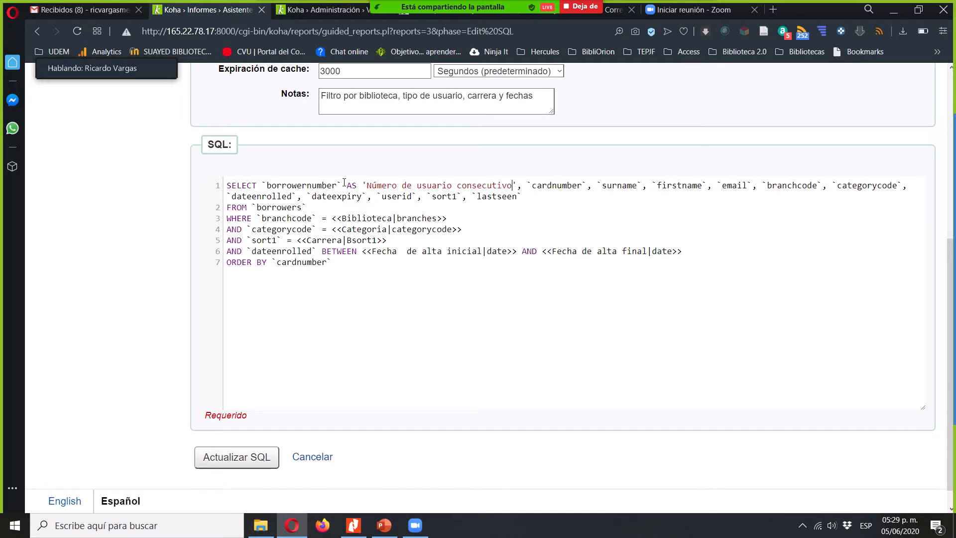
- Give the cardnumber column in the SELECT line the alias 'Matrícula' using AS
key(Right)
key(Right)
key(Right)
key(Right)
key(Right)
key(Right)
key(Right)
key(Right)
key(Right)
key(Right)
key(Right)
key(Right)
key(Right)
text(AS ')
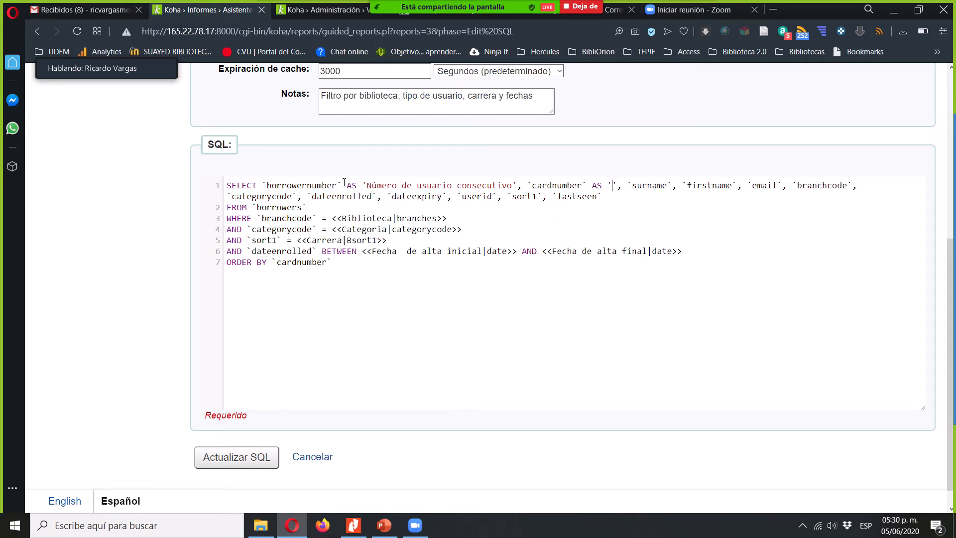
text(Matrícula)
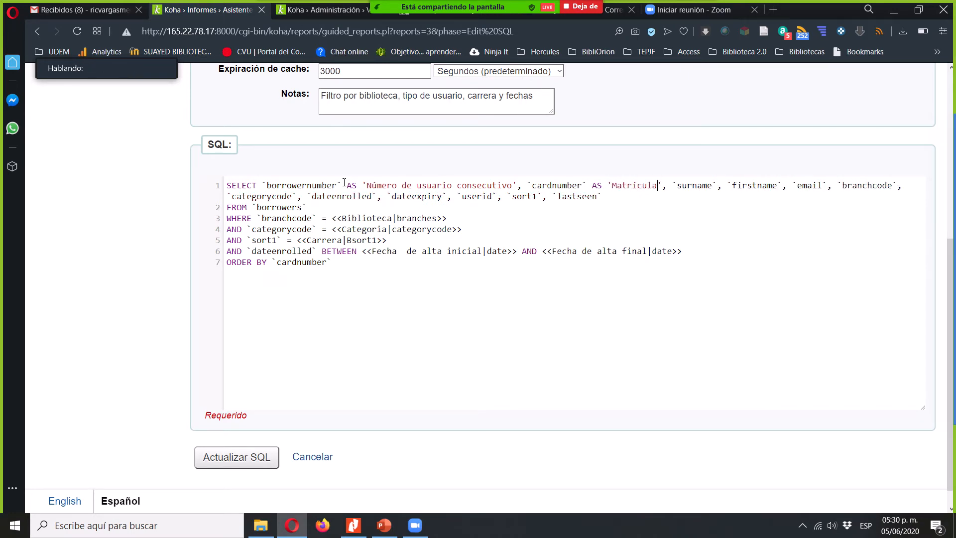
- Give the surname column the alias 'Apellido' using AS
key(Right)
text(AS ')
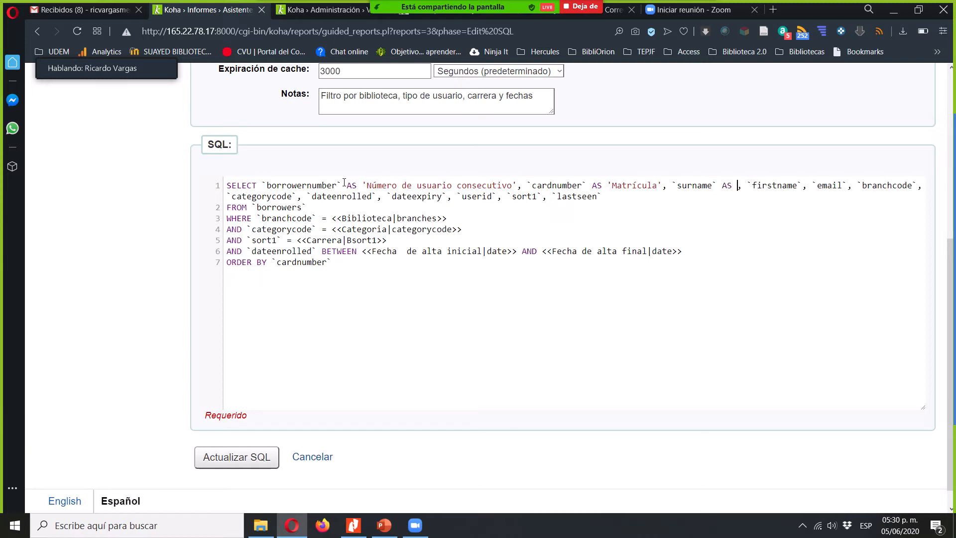
text(Apellido)
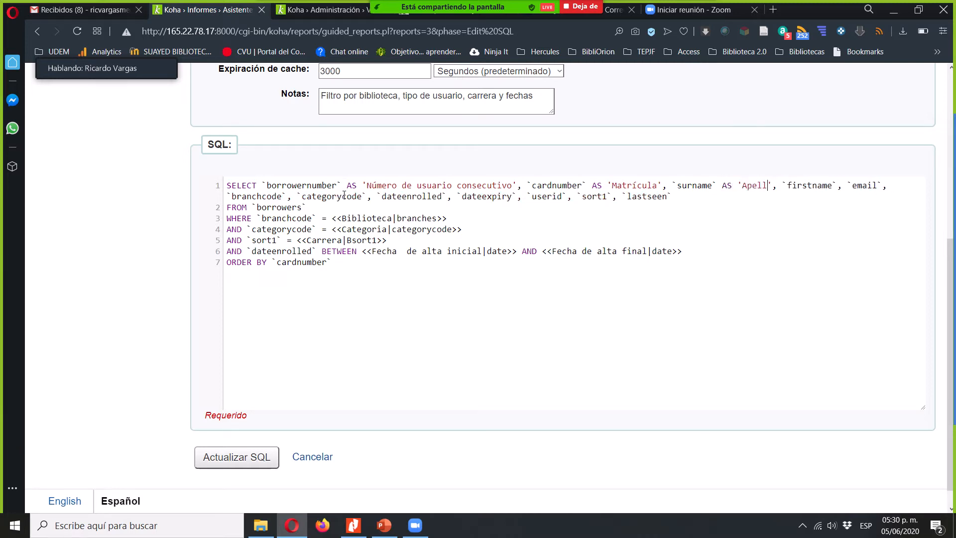
- Give the firstname column the alias 'Nombre' using AS, correcting the spelling
key(Right)
key(Right)
key(Right)
key(Right)
key(Right)
key(Right)
key(Right)
text(AS '')
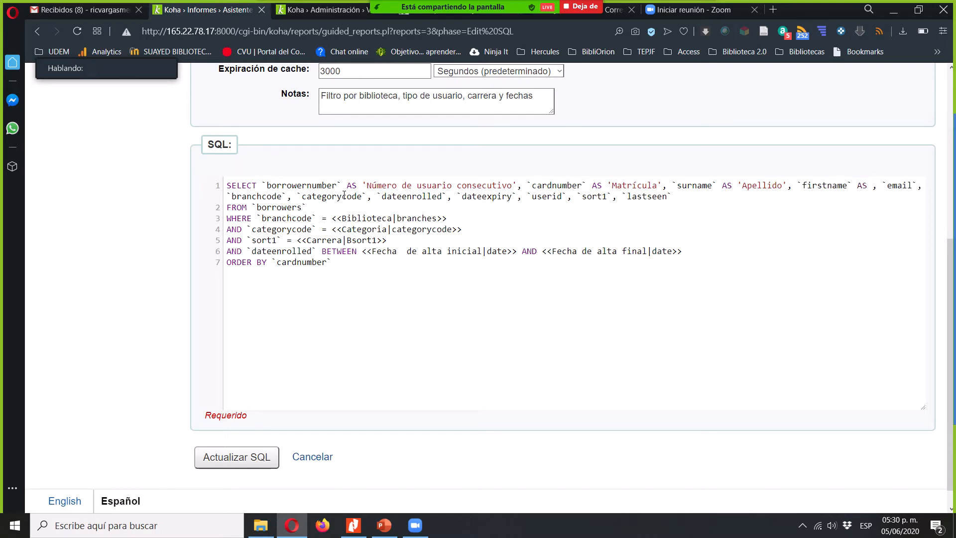
text(Nomnre)
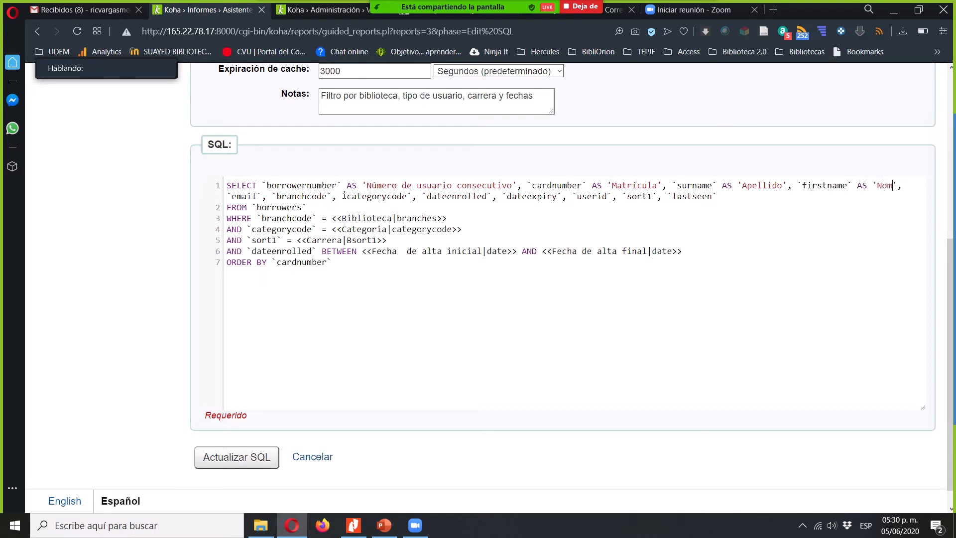
key(Left)
key(Left)
key(BackSpace)
text(b)
- Give the email column in the SELECT line the alias 'Correo' using AS
key(Right)
key(Right)
key(Right)
key(Left)
text(AS )
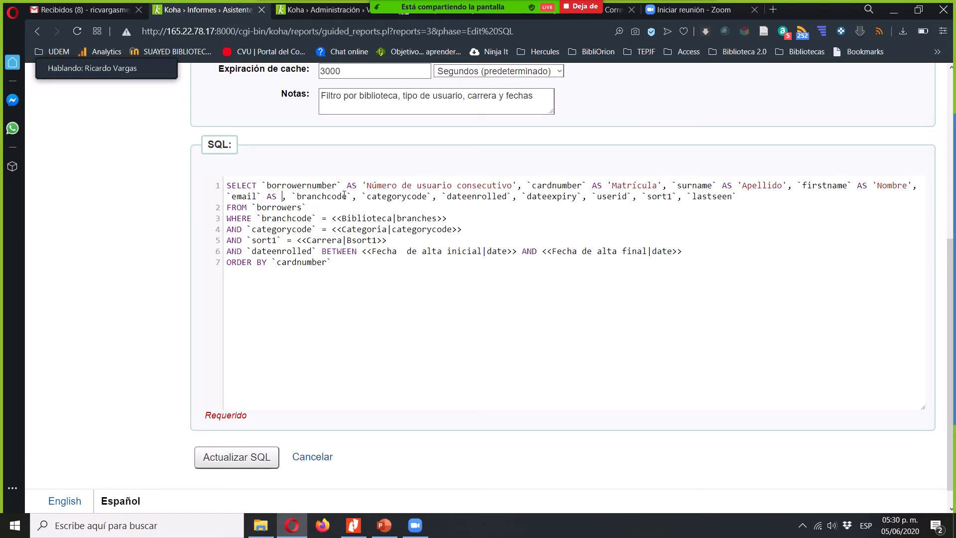
text('')
key(Left)
text(Correo)
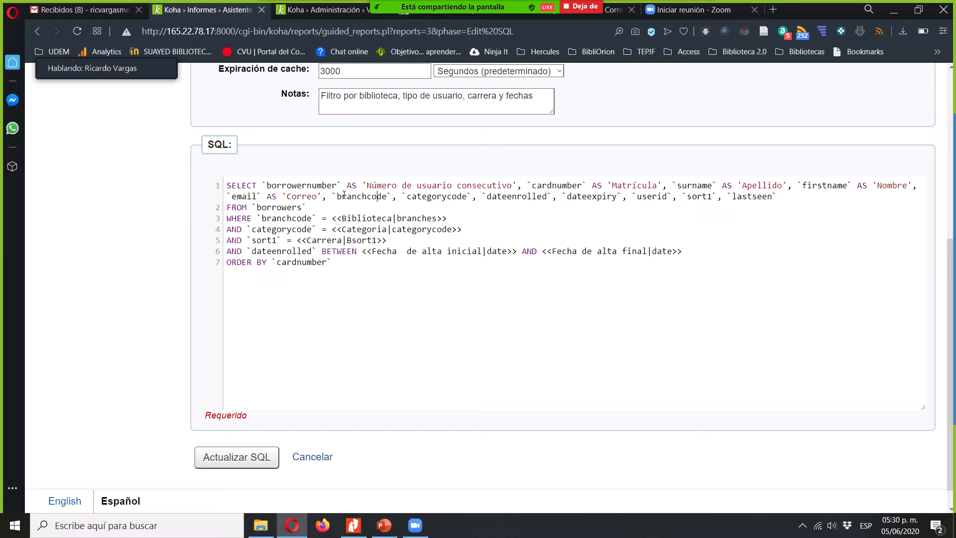
- Give the branchcode column in the SELECT line the alias 'Biblioteca' using AS
key(Right)
text(AS )
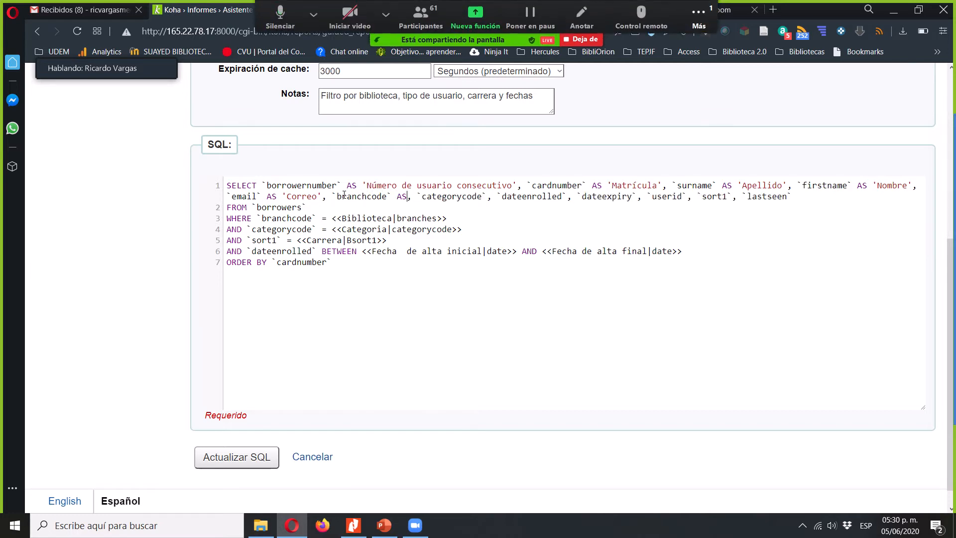
text(''Biblioteca)
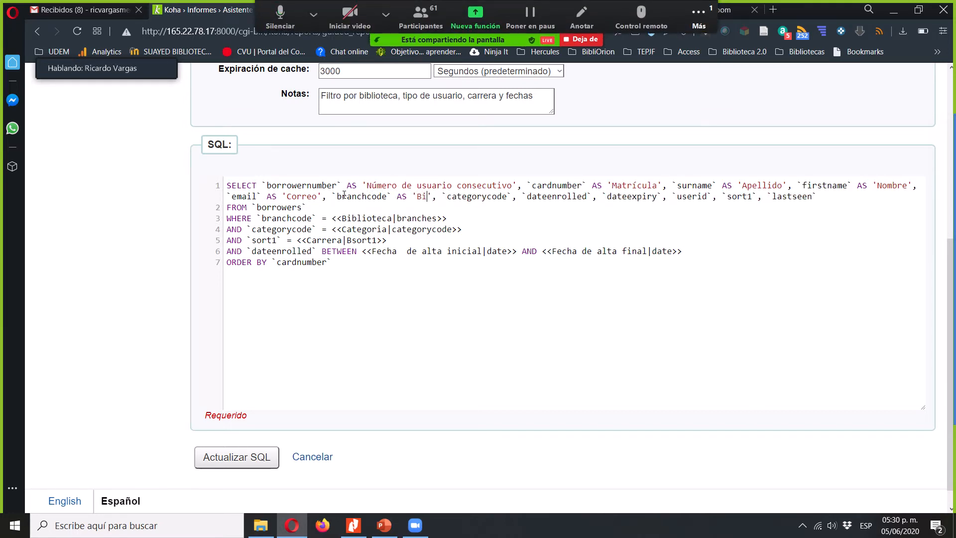
- Give the categorycode column in the SELECT line the alias 'Tipo de usuario' using AS
key(Right)
key(Right)
key(Right)
key(Right)
key(Right)
key(Right)
key(Right)
key(Right)
key(Right)
key(Right)
key(Right)
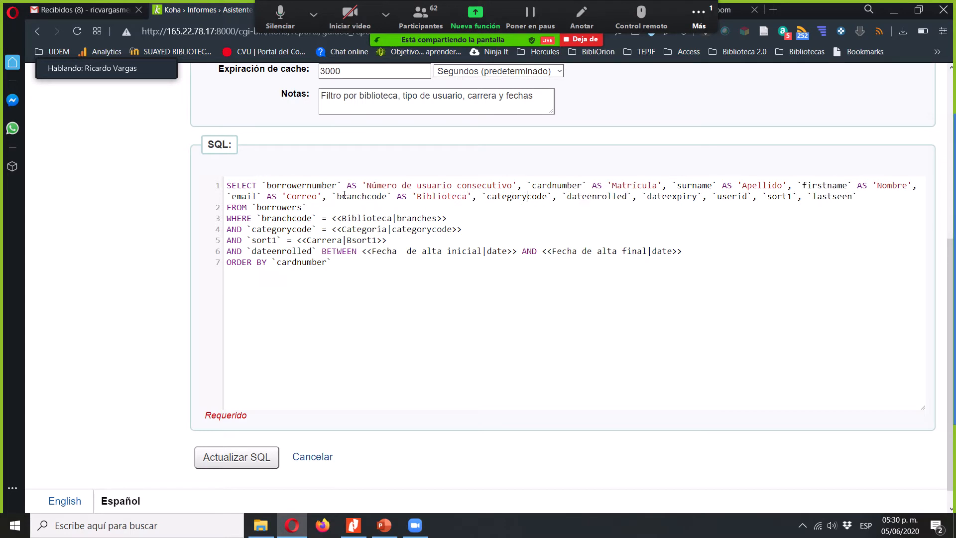
key(Right)
key(Right)
text(AS '')
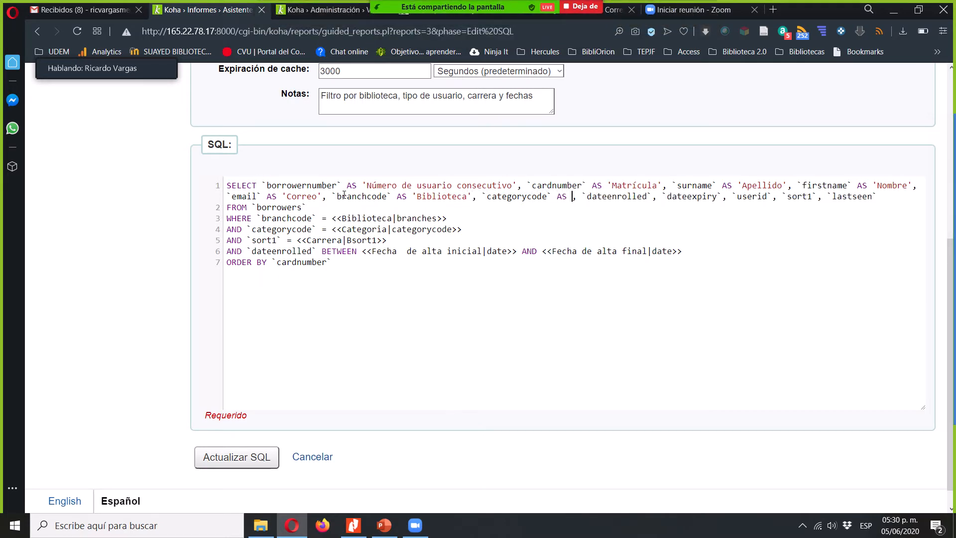
text(Tipo de usuario)
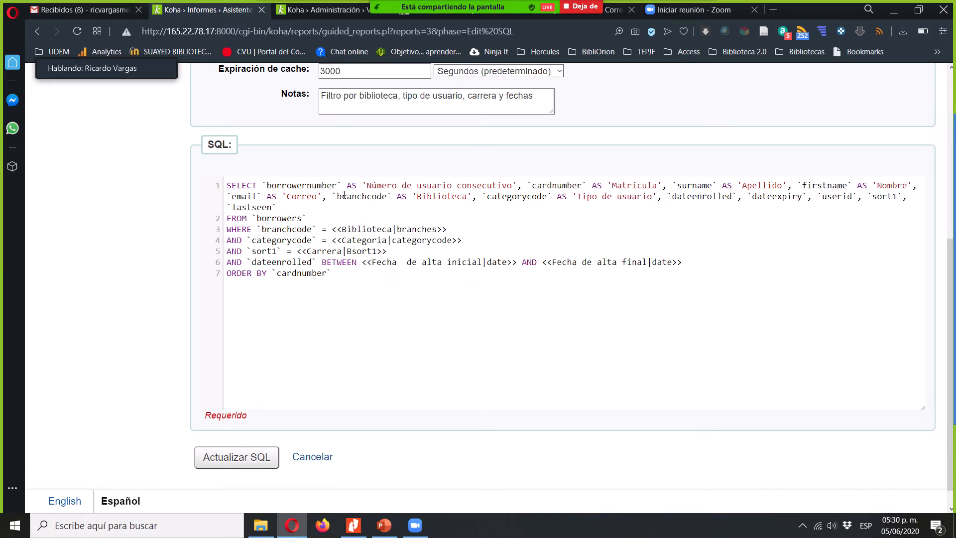
- Alias the dateenrolled column AS 'Fecha de alta' and the dateexpiry column AS 'Vigente hasta'
key(Right)
text(A)
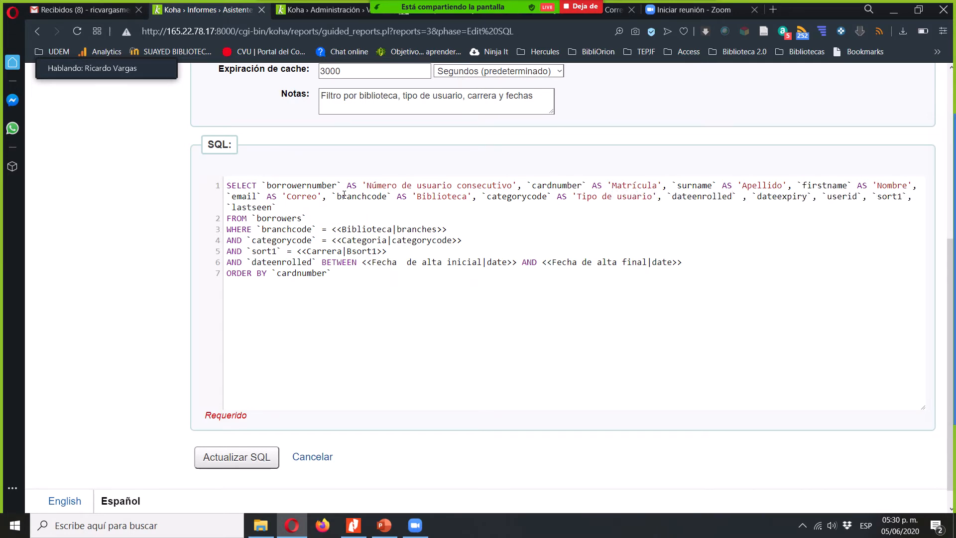
text(S '')
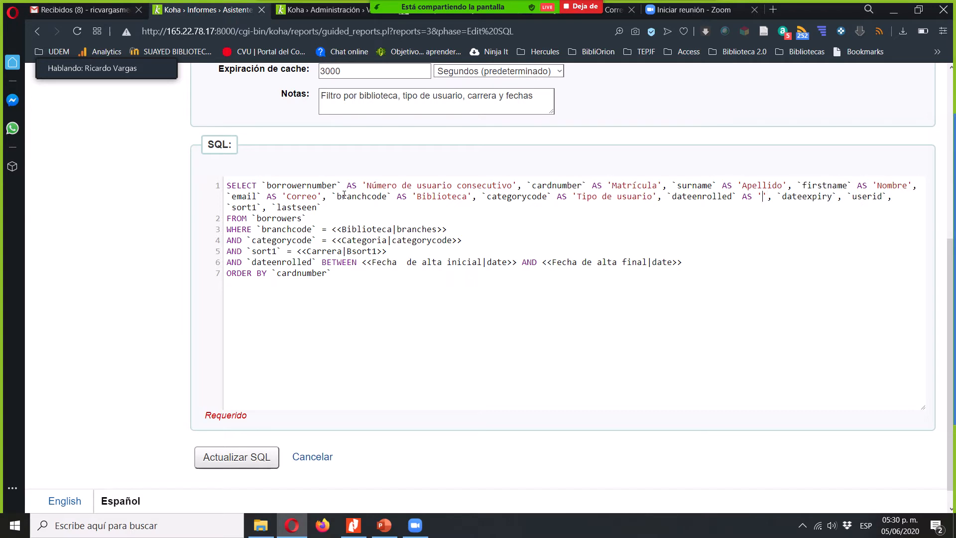
text(Fecha de alta)
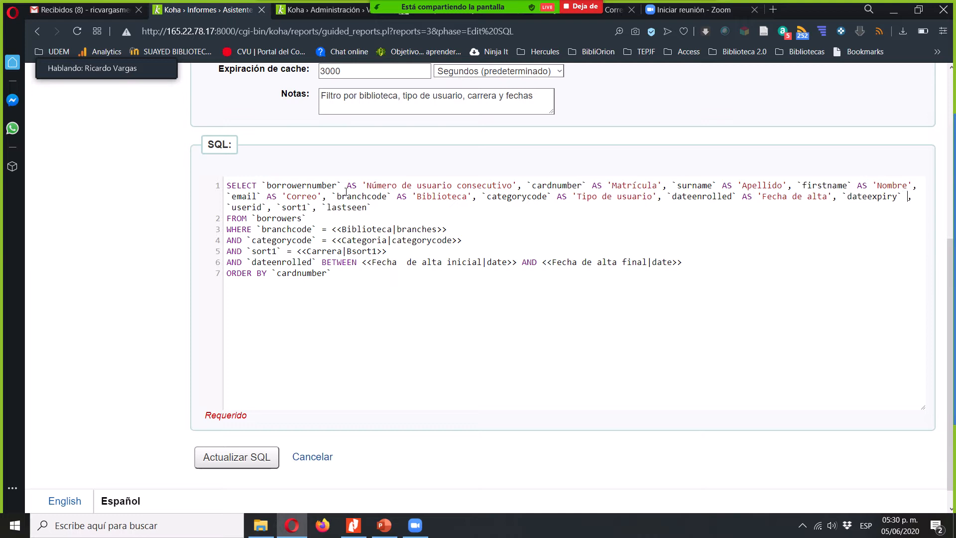
text( AS '')
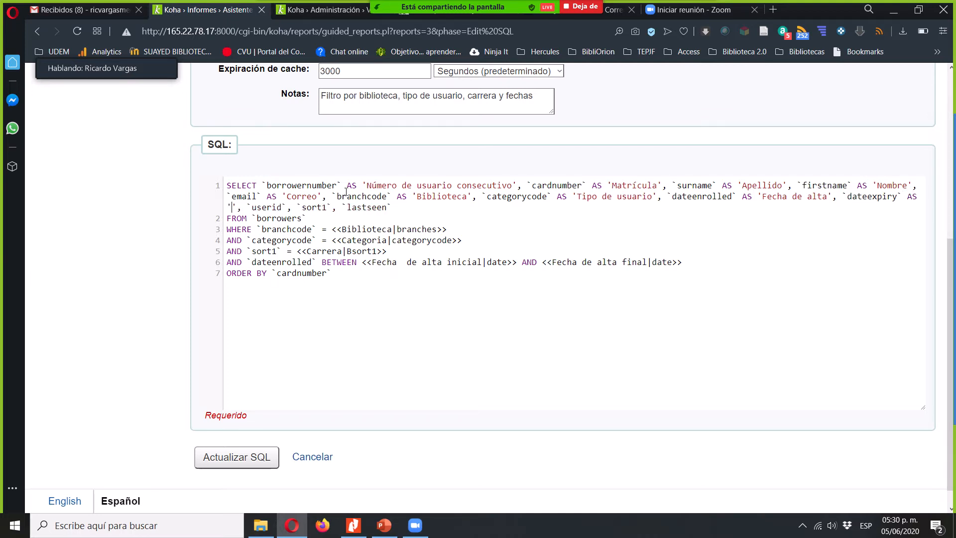
text(Vigente )
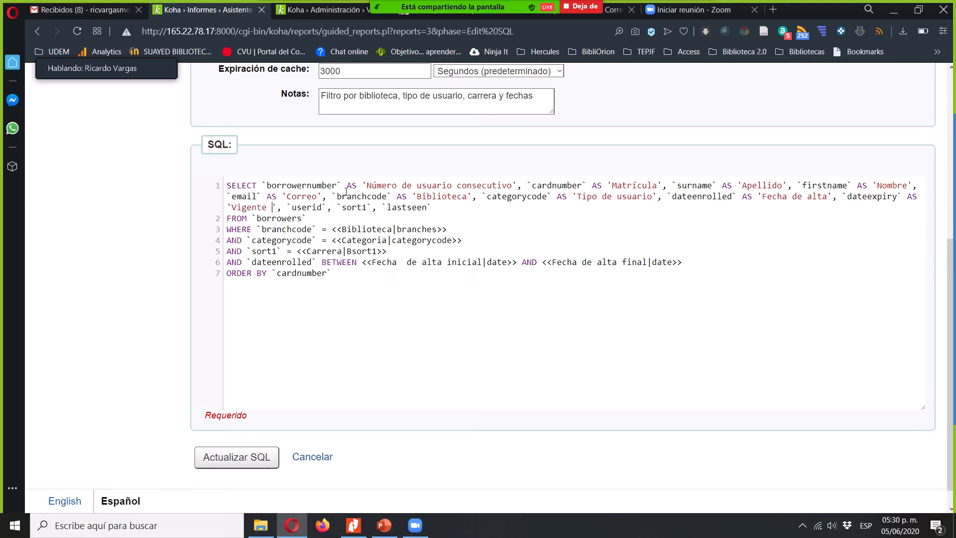
text(hasta)
- Give the userid column the alias 'Usuario', adding the missing AS before it
key(Right)
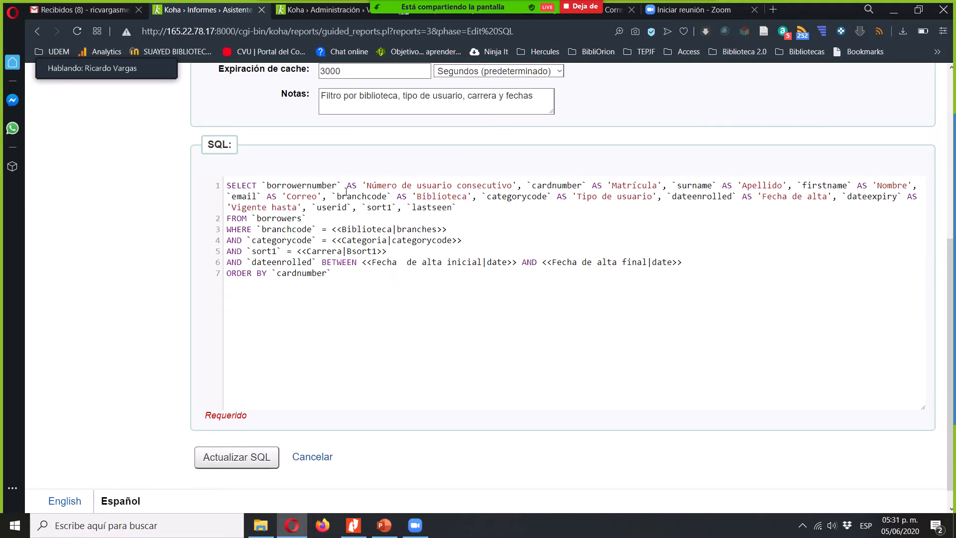
key(Right)
key(Right)
key(Right)
key(Right)
key(Right)
key(Right)
key(Right)
key(Right)
key(Right)
key(Right)
text('')
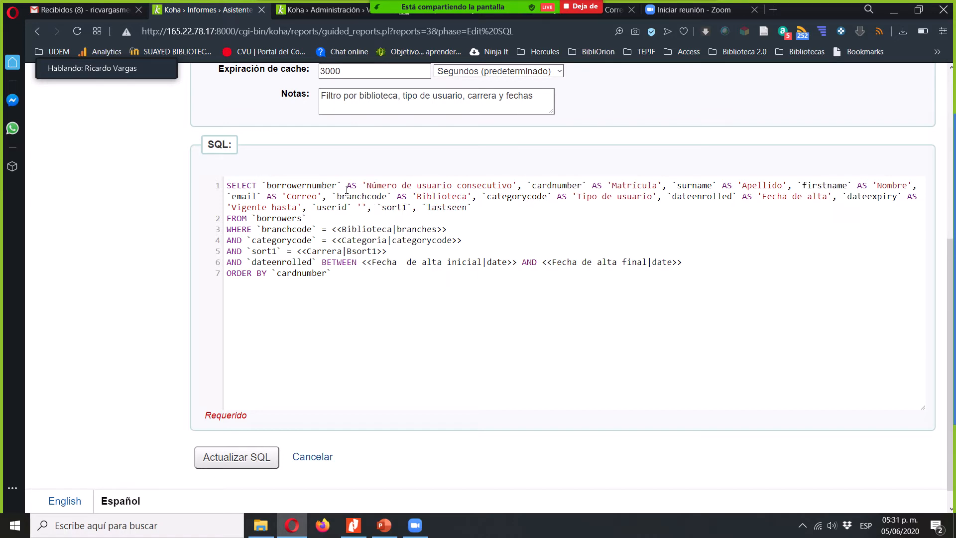
text(Usuario)
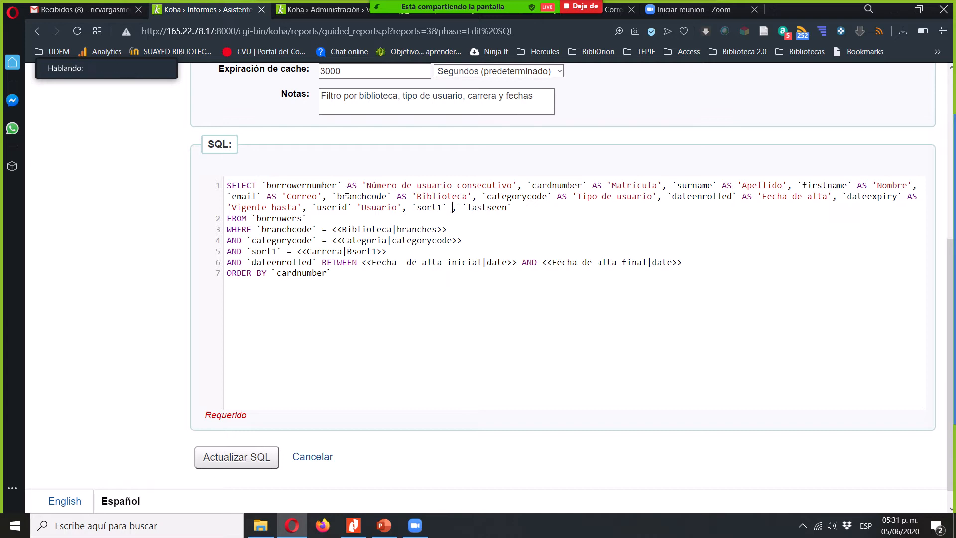
text( A)
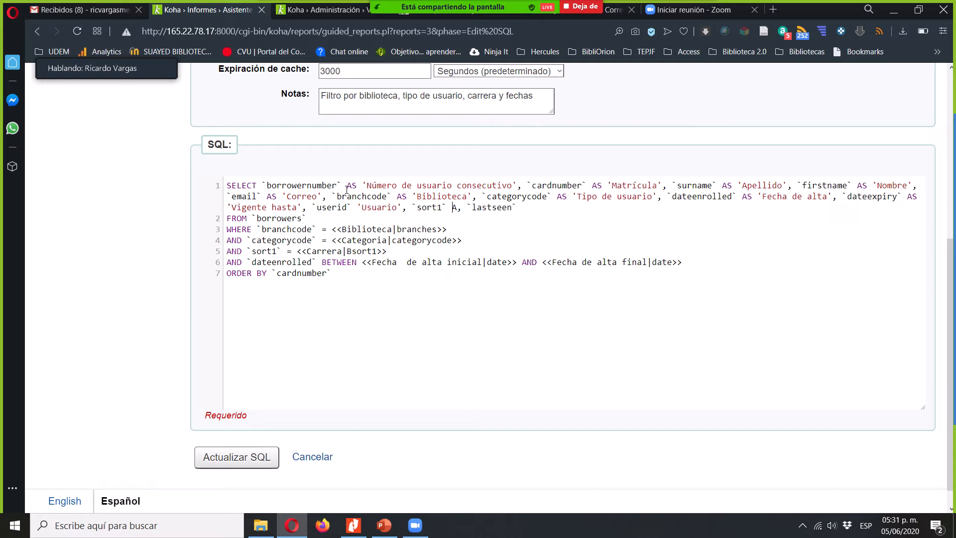
text(AS)
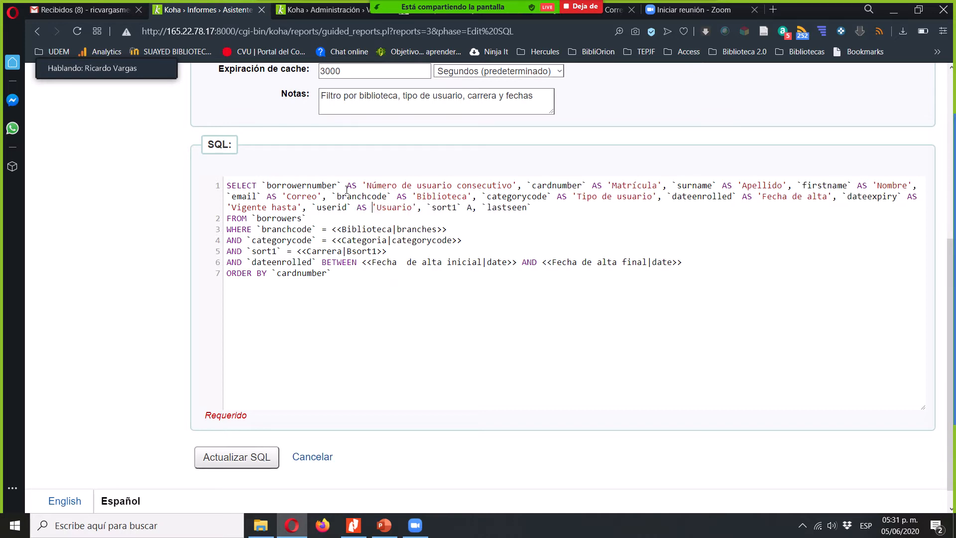
- Complete the AS after the sort1 column and enter 'Clave carrera' as its alias
key(Right)
key(Right)
key(Right)
key(Right)
- Give the lastseen column at the end of the SELECT line the alias 'Ultima actividad' using AS
key(Right)
key(Right)
text(s)
key(BackSpace)
text(S,'Clave carrera)
key(Right)
key(Right)
key(Right)
key(Right)
key(Right)
key(Right)
key(Right)
key(Right)
key(Right)
key(Right)
key(Right)
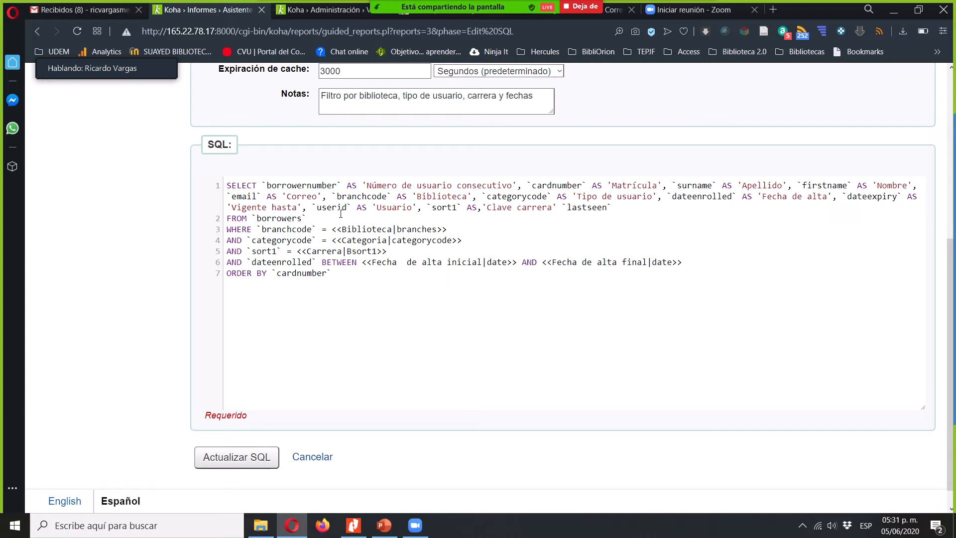
text(AS 'Ultima actividad)
- Move the misplaced comma from before 'Clave carrera' to after it, and save the updated SQL report
click(482, 207)
key(BackSpace)
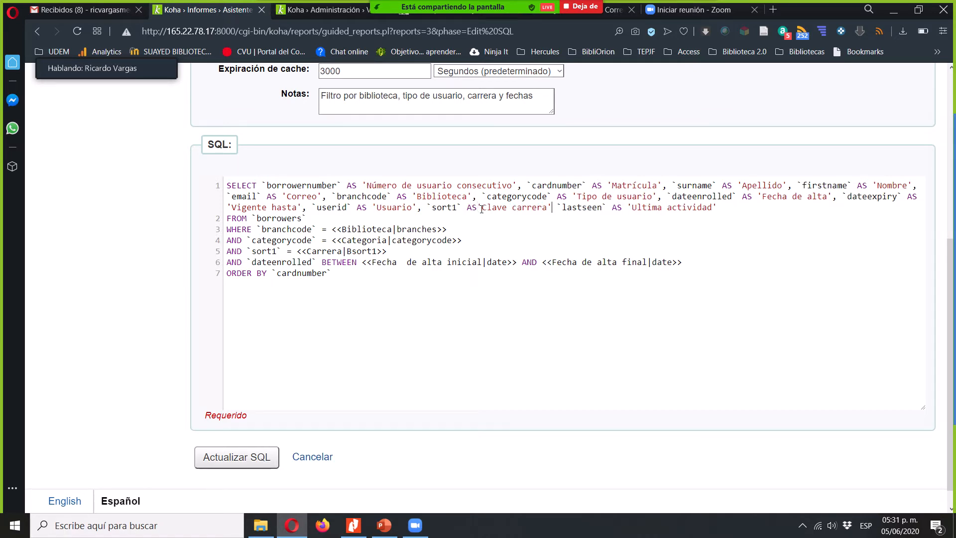
text(,)
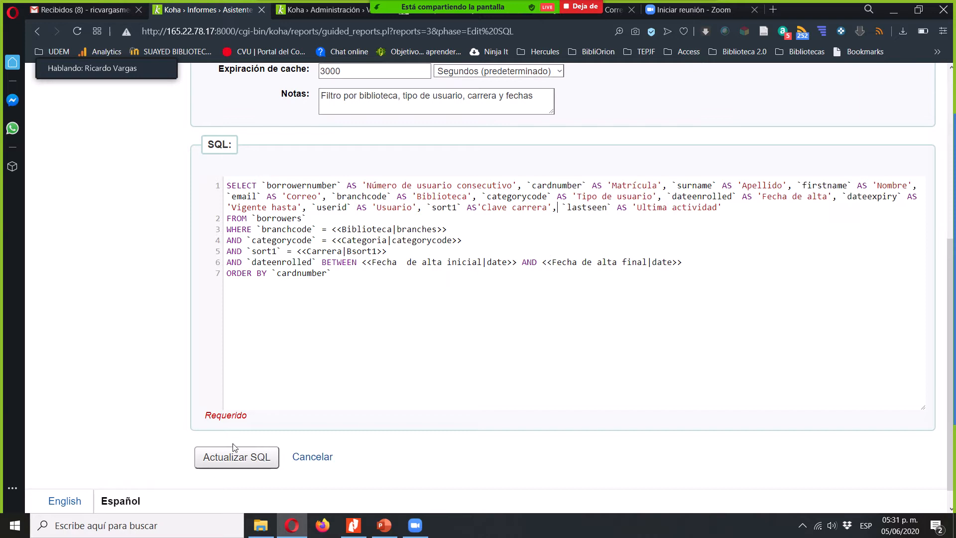
click(232, 457)
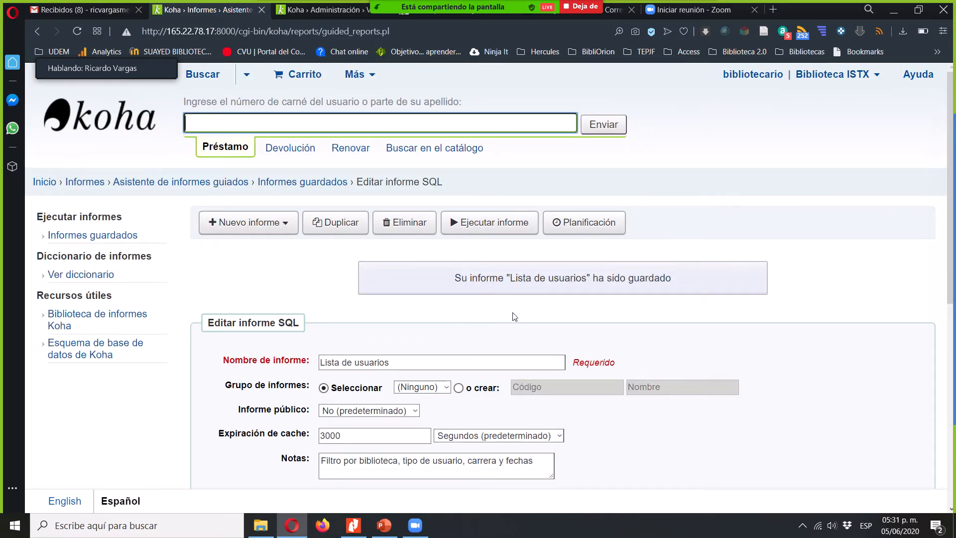
- Start running Lista de usuarios, setting Categoria to Estudiantes and Carrera to the second career (C2)
click(507, 229)
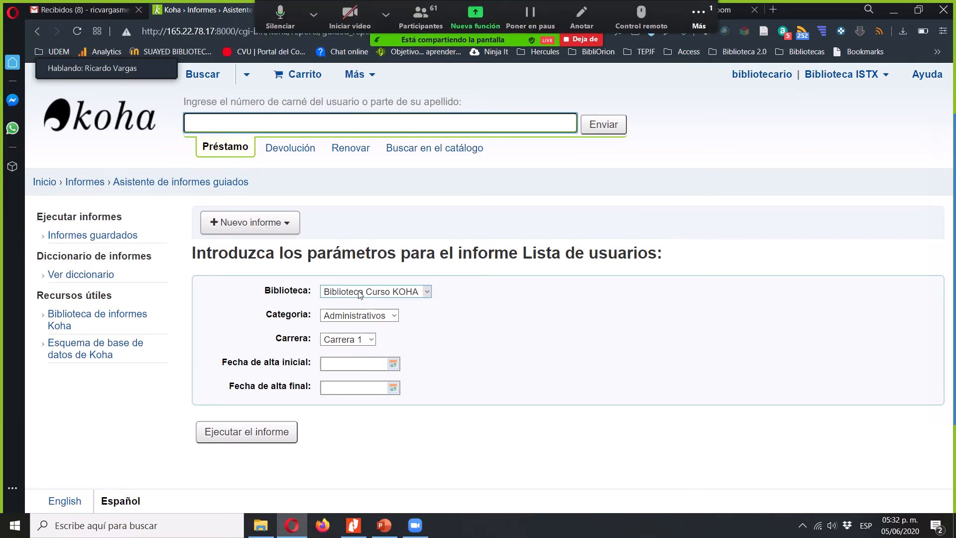
click(370, 316)
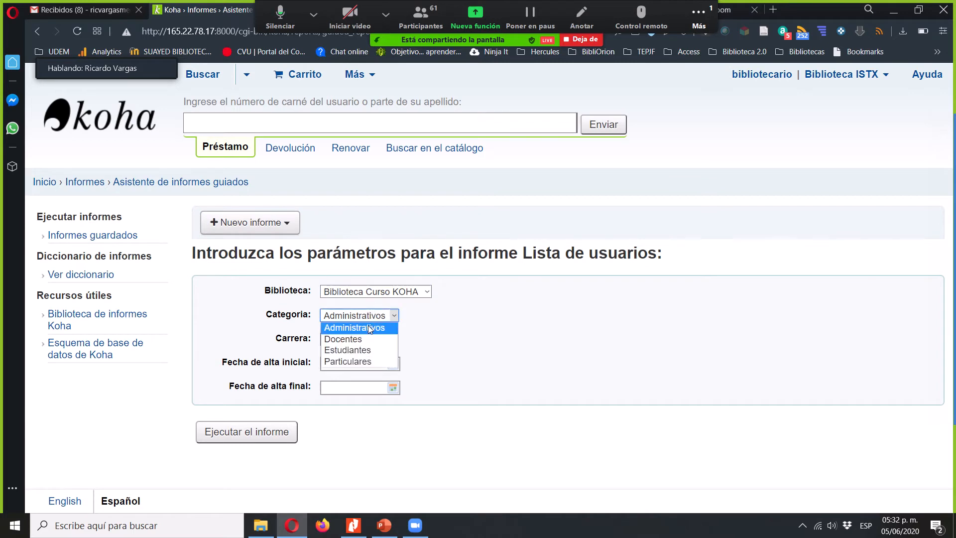
click(348, 339)
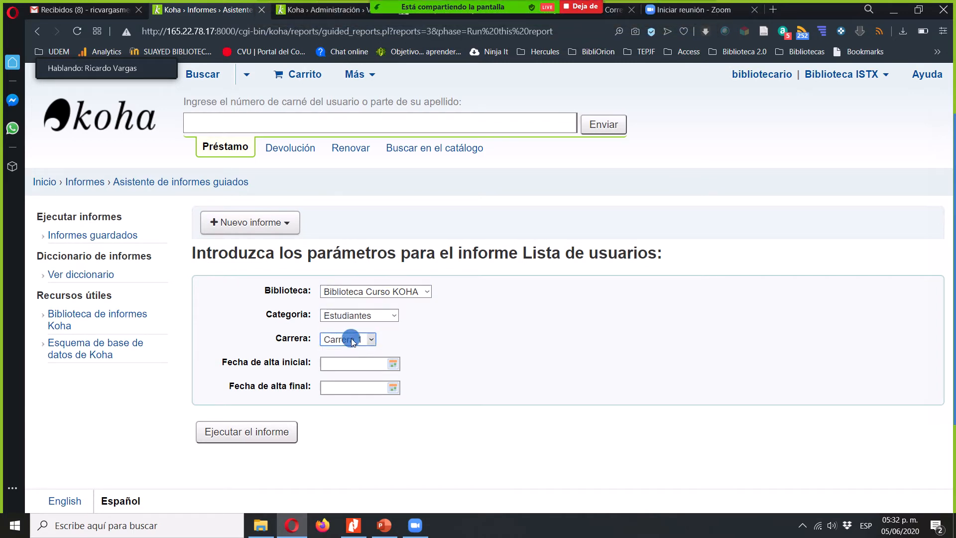
click(361, 361)
- Set Fecha de alta inicial to 01/01/2020 and Fecha de alta final to 05/06/2020, run the report and check the first column header
click(397, 363)
click(362, 385)
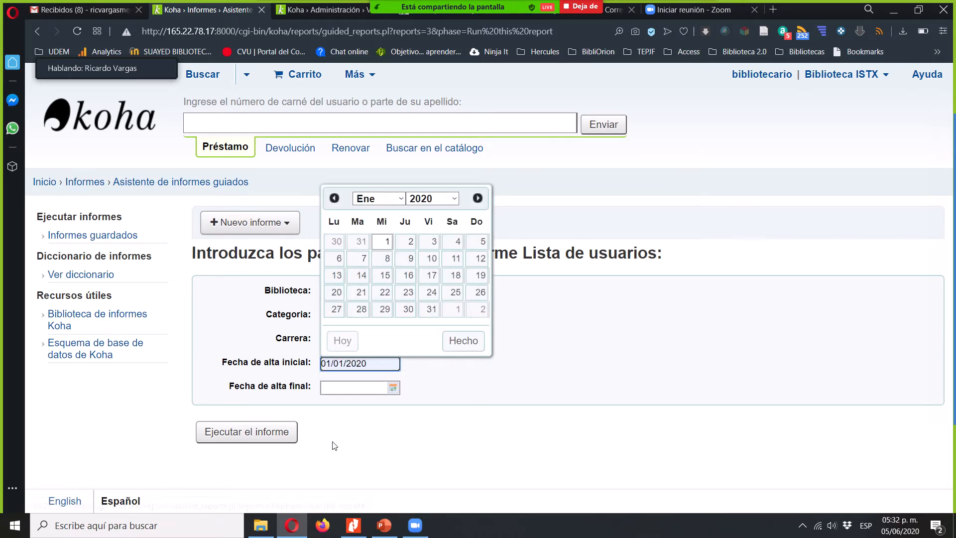
click(372, 393)
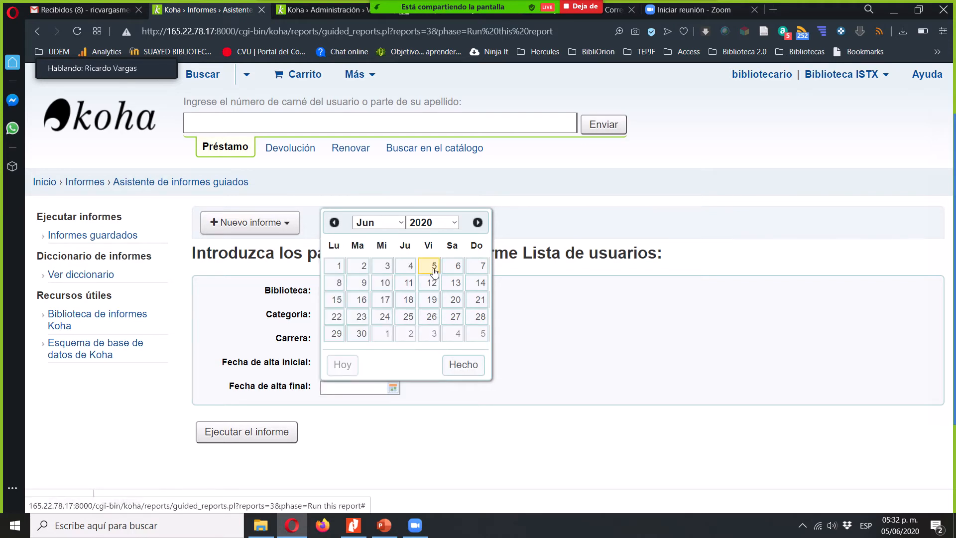
click(429, 265)
click(247, 430)
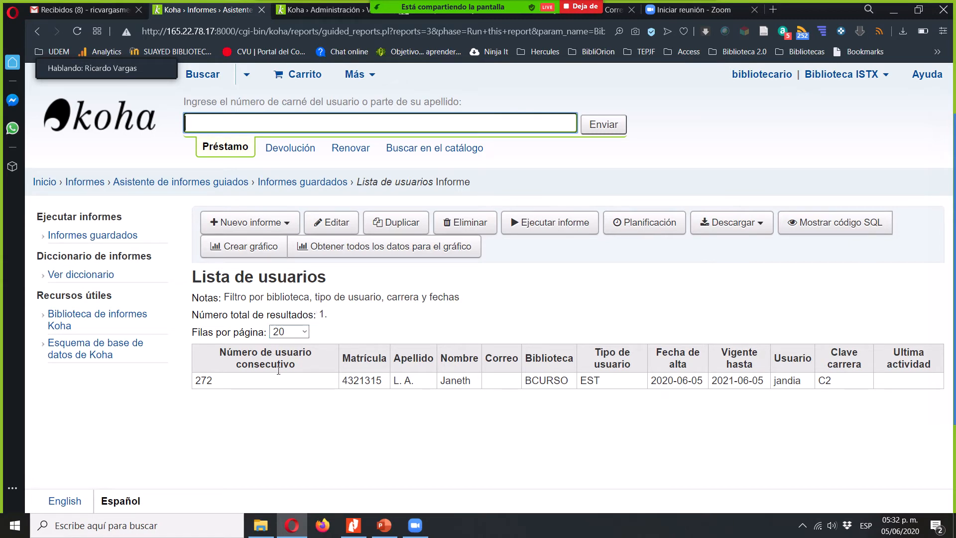
drag(295, 363, 219, 351)
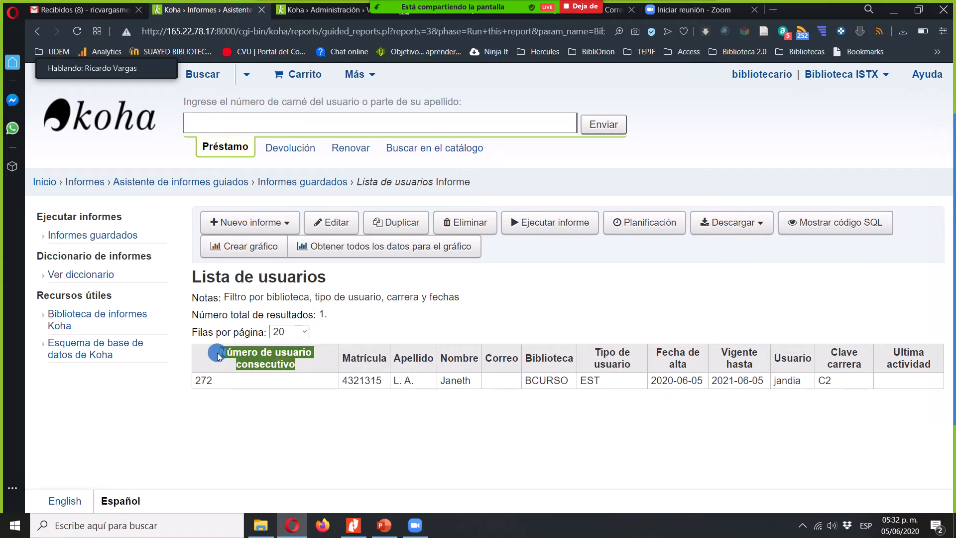
click(374, 361)
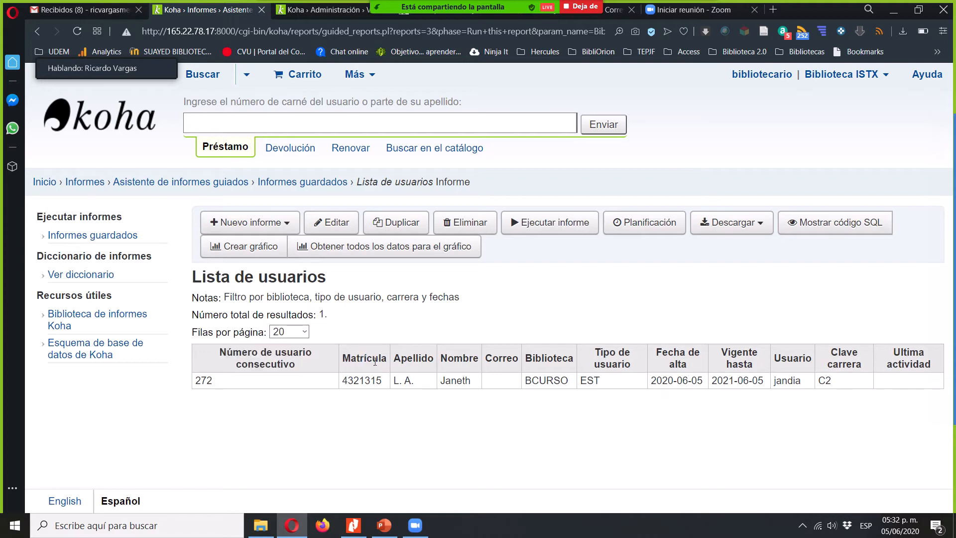
- Check the Apellido, Nombre and Correo column headers in the Lista de usuarios results
click(410, 358)
click(454, 359)
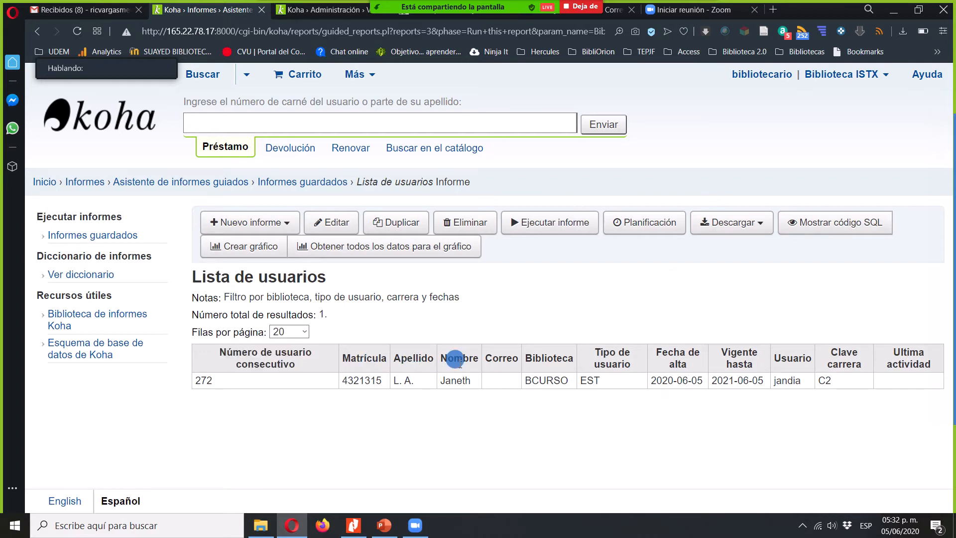
click(515, 359)
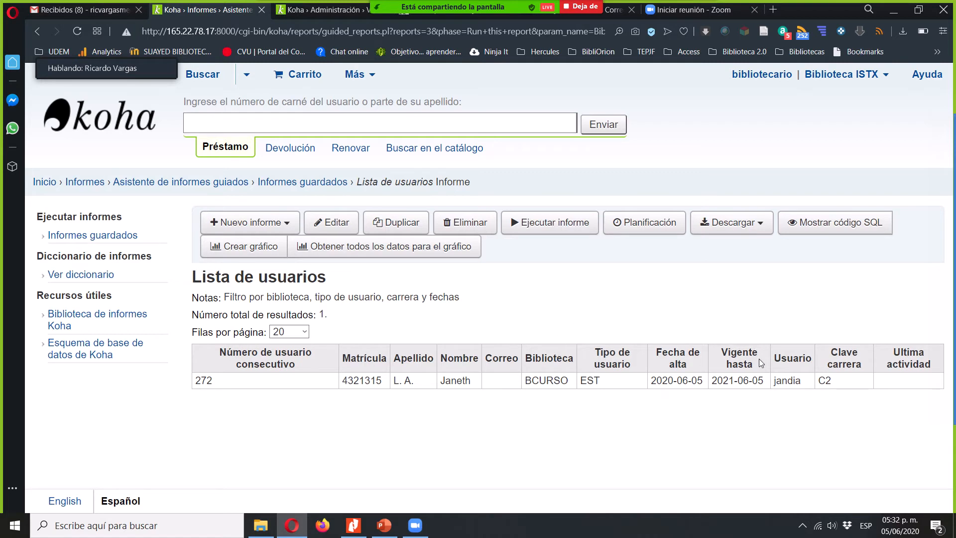
- Return to the saved reports through the Koha home page and start running Lista de usuarios
click(84, 130)
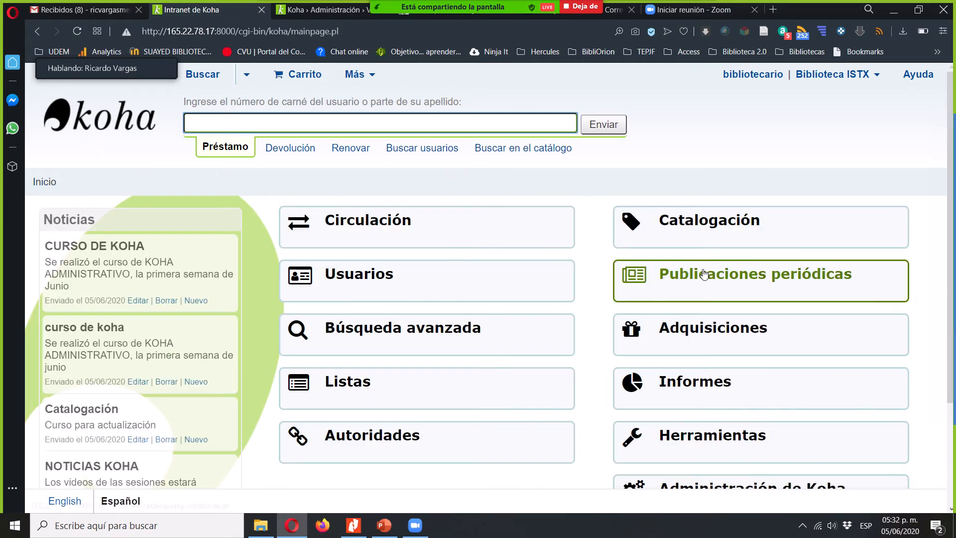
click(708, 391)
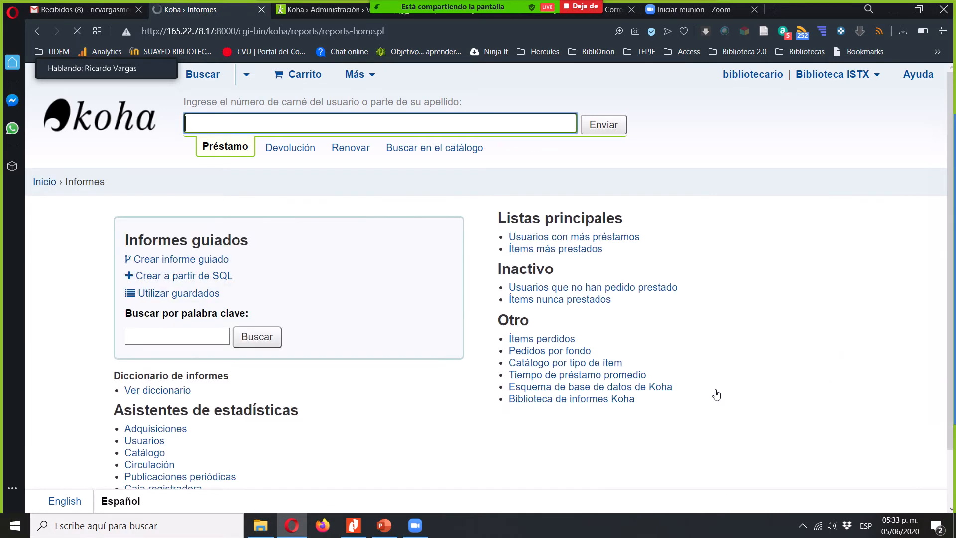
click(180, 294)
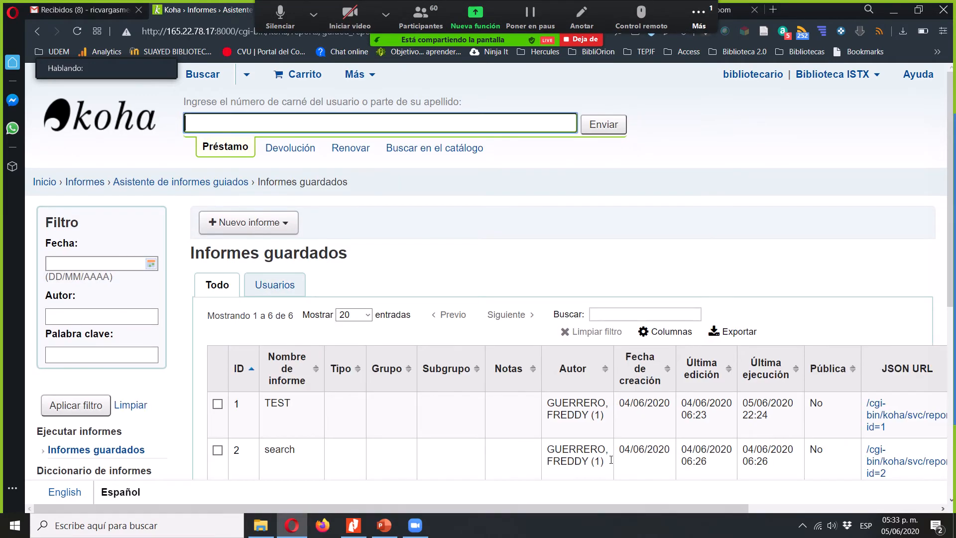
click(790, 271)
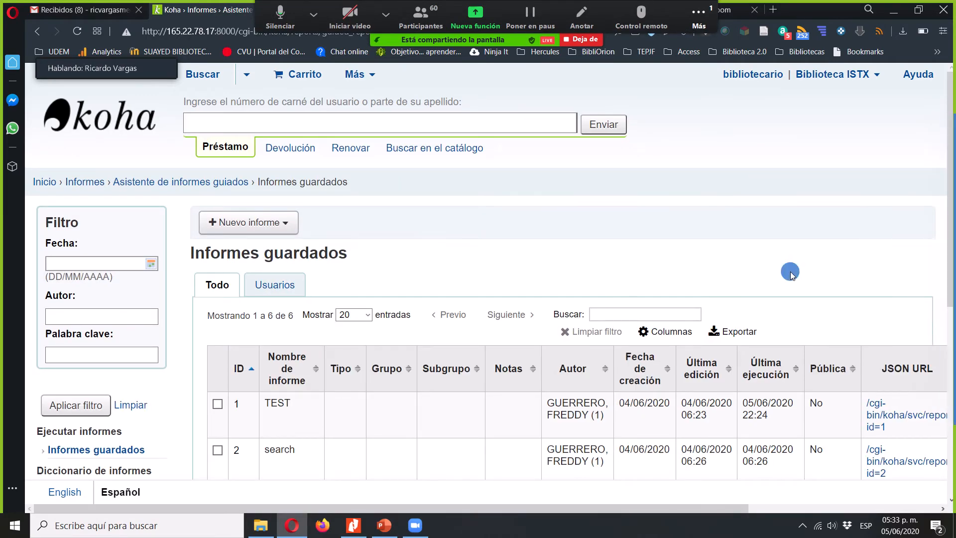
scroll(791, 271, down, 3)
scroll(790, 271, right, 3)
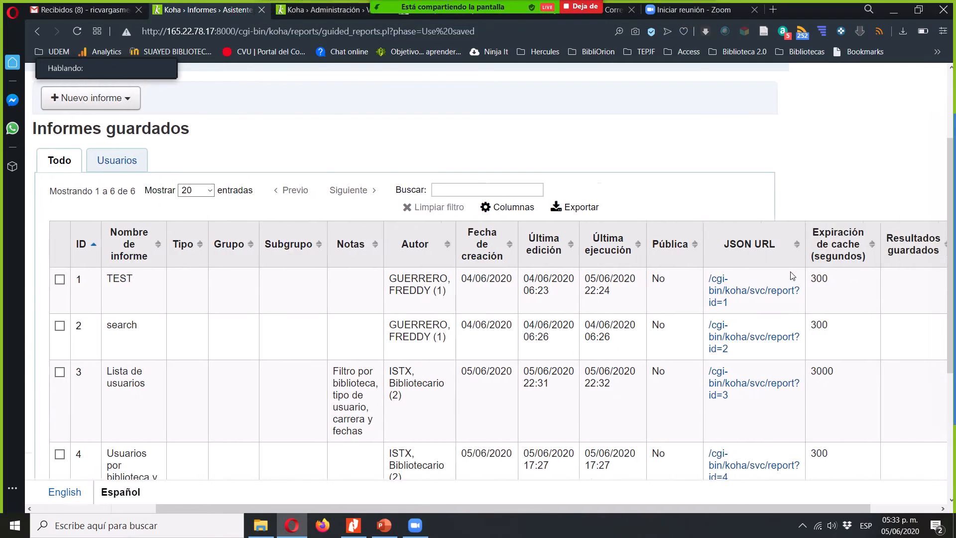
scroll(791, 271, right, 2)
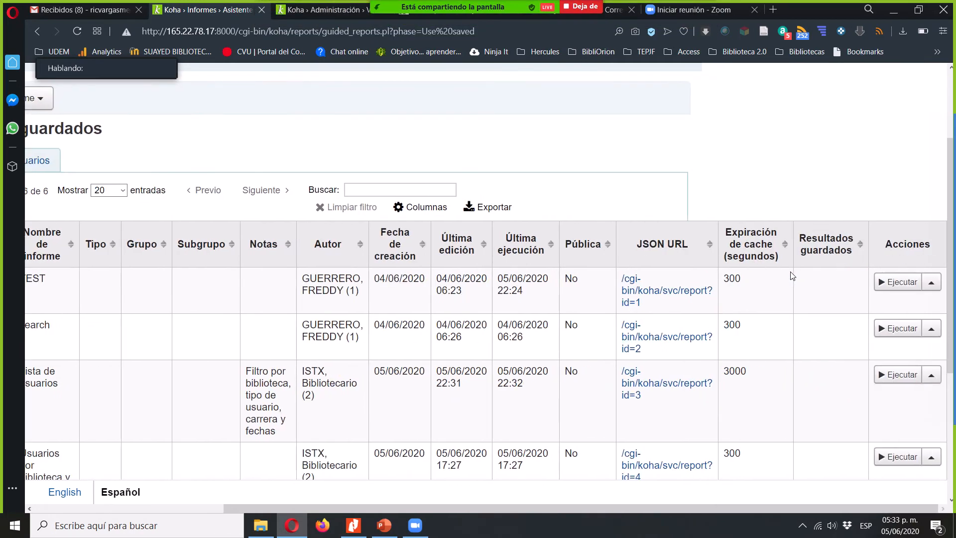
click(886, 381)
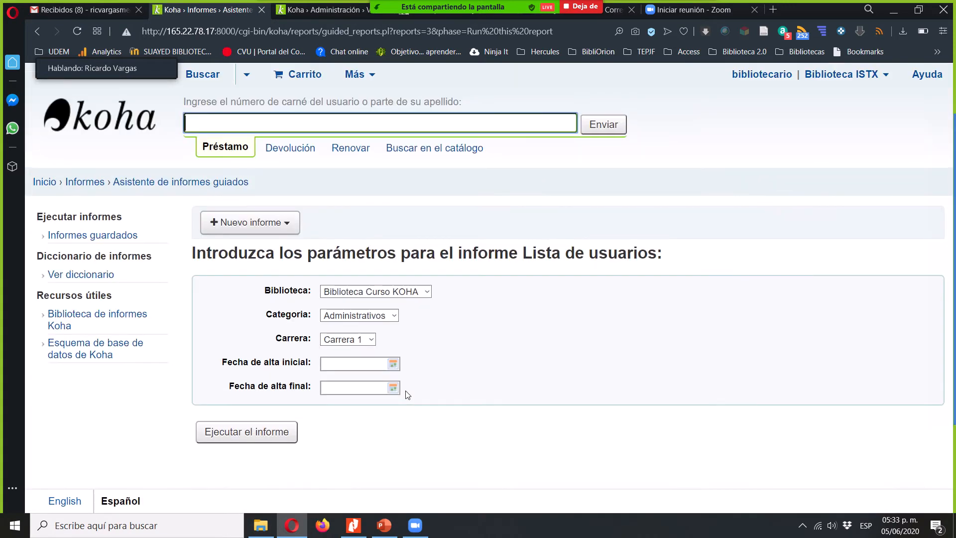
- Set Categoria to Estudiantes, Fecha de alta inicial to 01/01/2019 and Fecha de alta final to 05/06/2020, and run the report
click(363, 322)
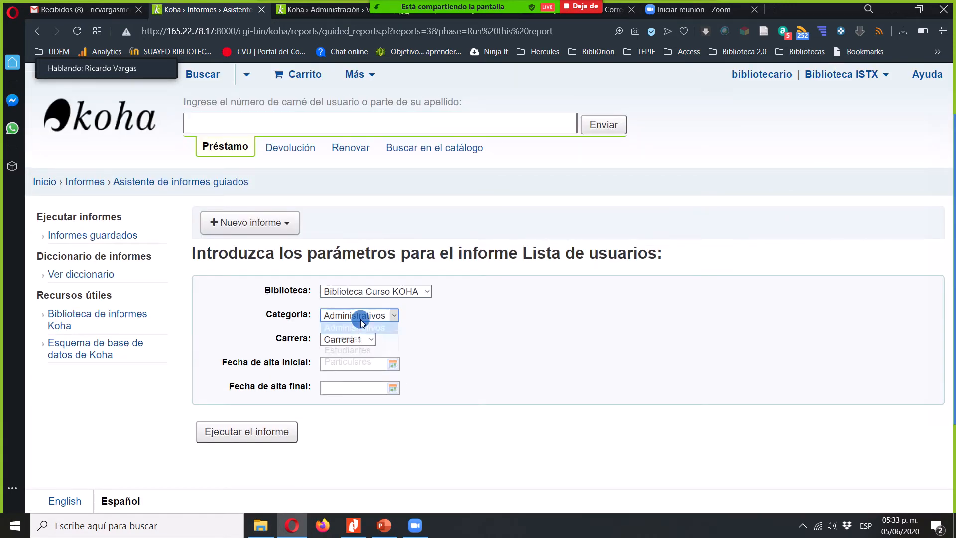
click(361, 349)
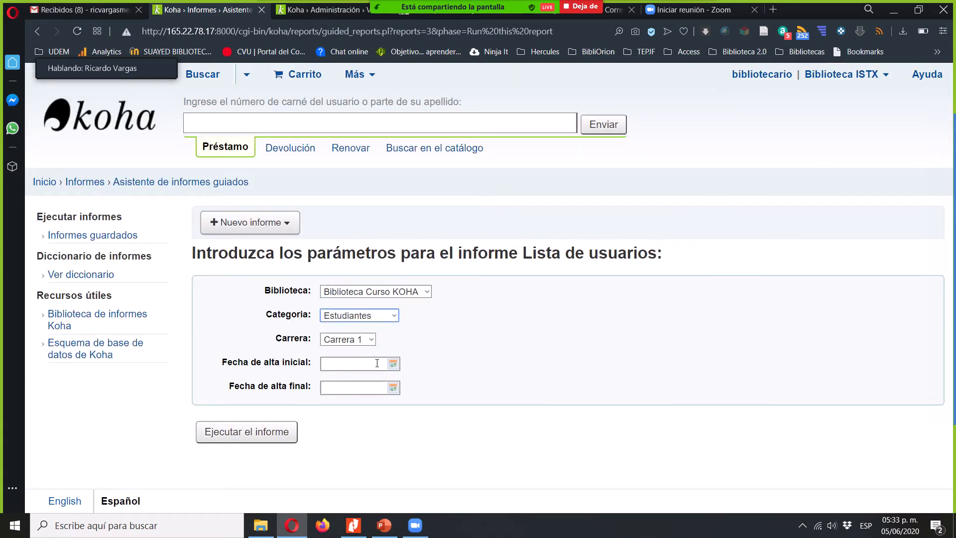
click(366, 363)
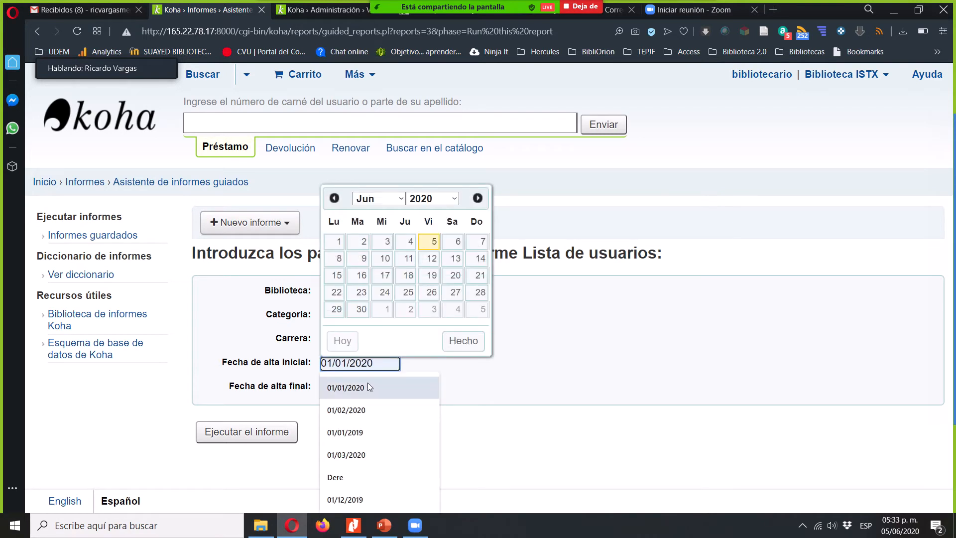
click(366, 432)
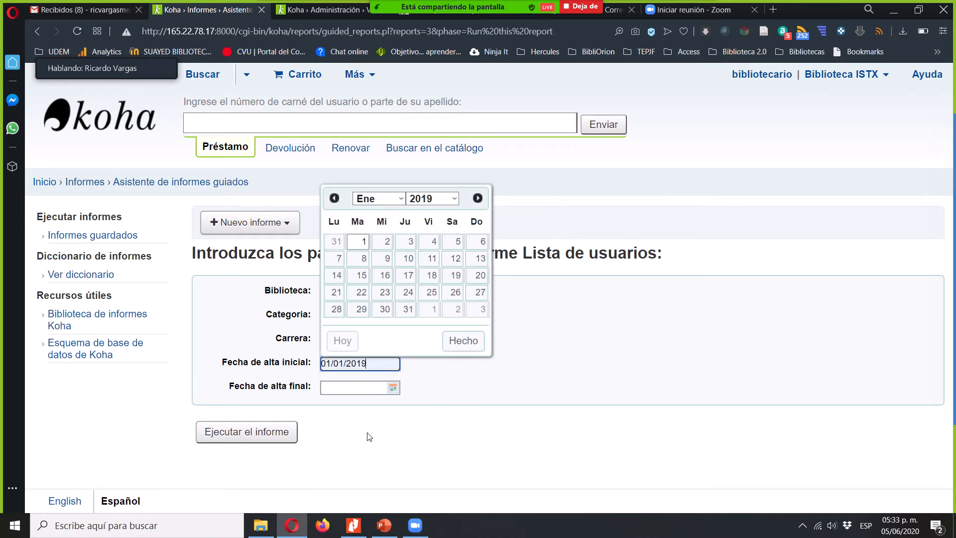
click(395, 391)
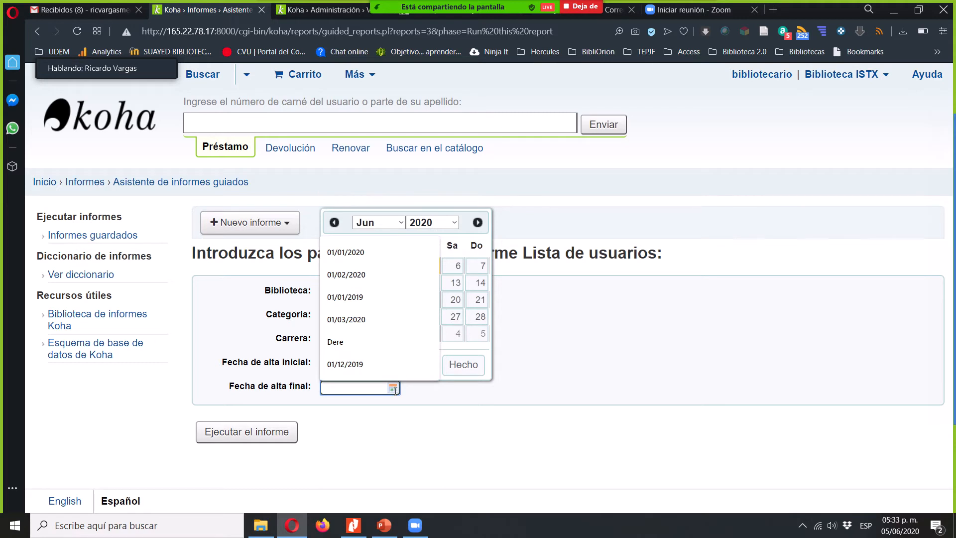
click(468, 244)
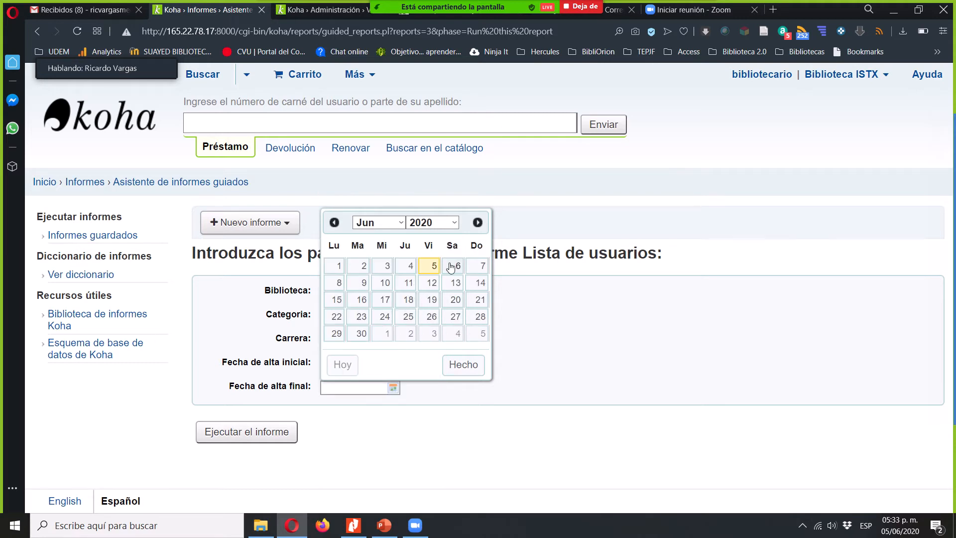
click(434, 265)
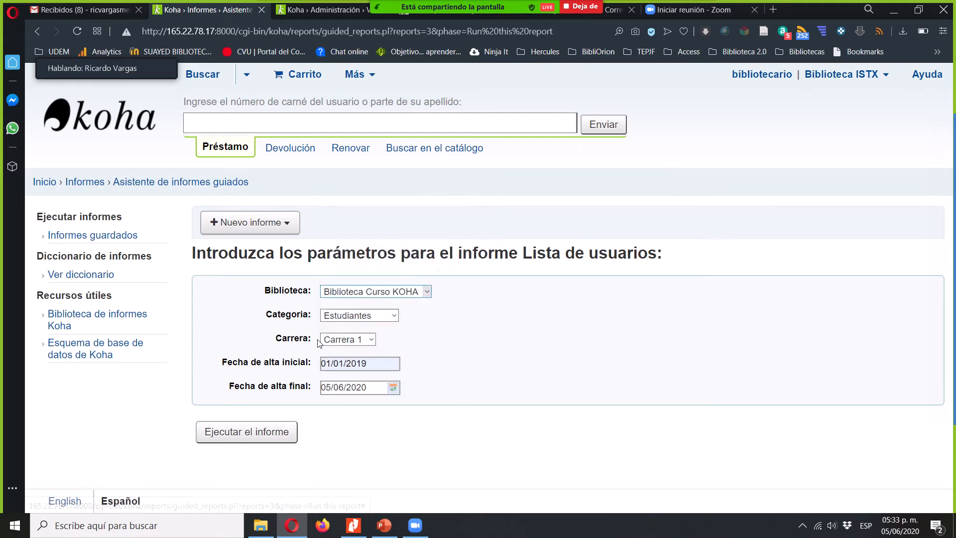
click(251, 435)
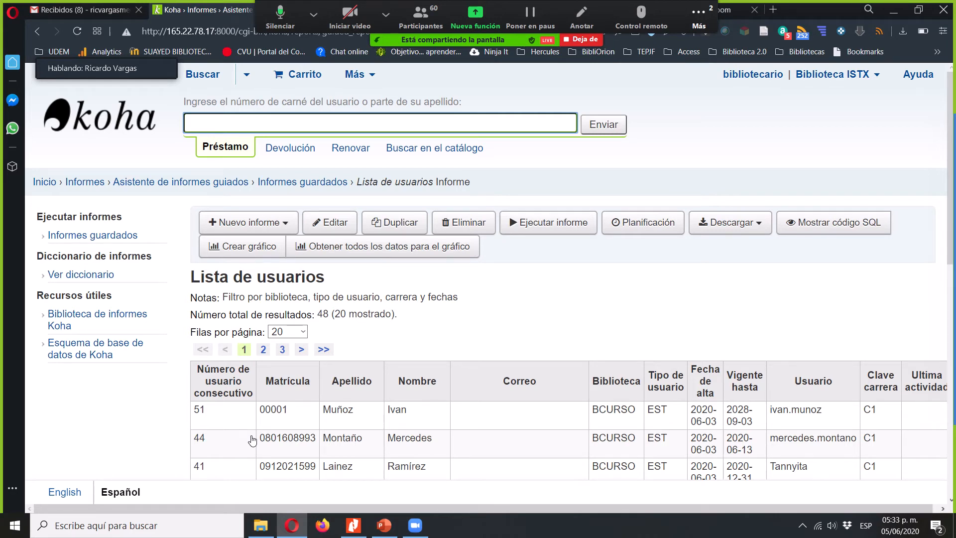
- Look through the student rows on the first page of the Lista de usuarios results
click(573, 328)
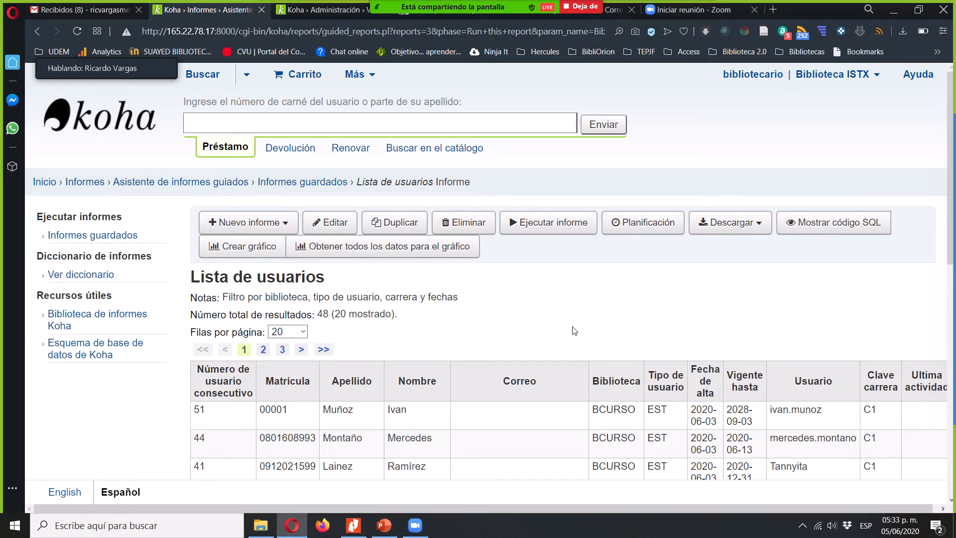
scroll(575, 331, down, 1)
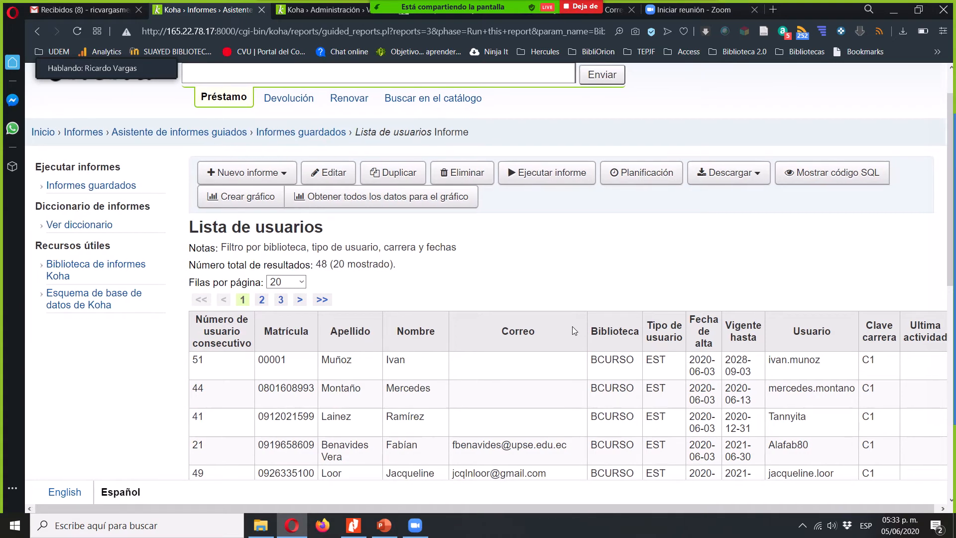
scroll(572, 327, down, 3)
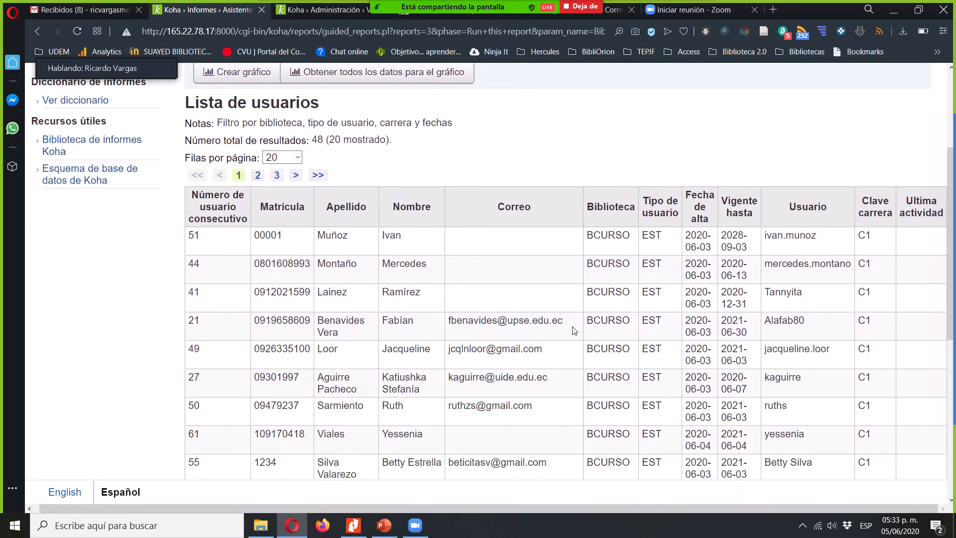
scroll(575, 330, down, 2)
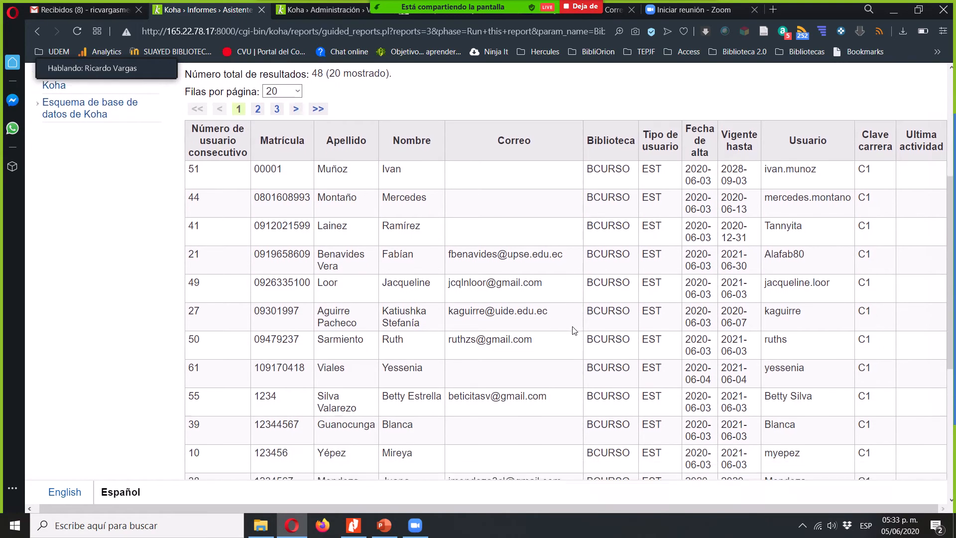
scroll(575, 331, up, 5)
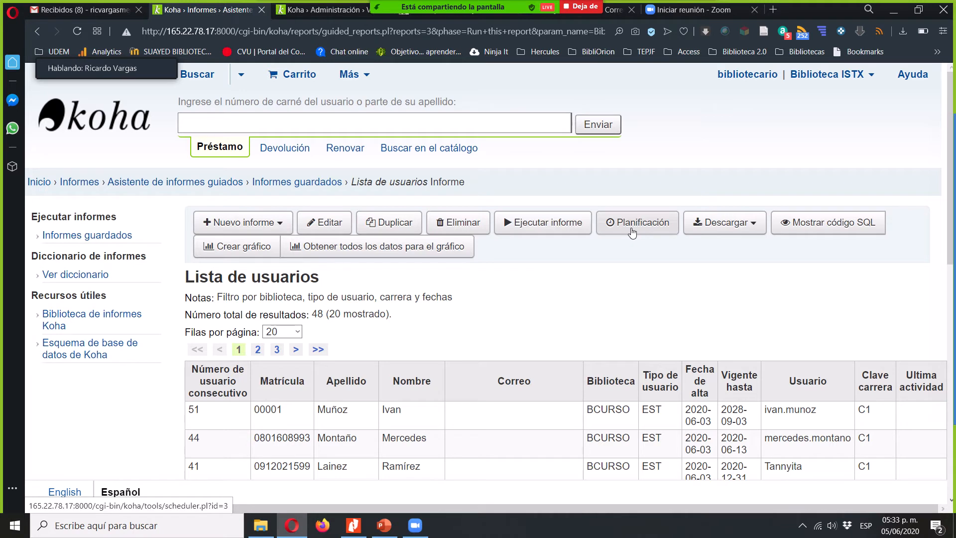
- Download the report results as an OpenDocument spreadsheet, saved on the Escritorio as Lista de usuarios-05062020
click(727, 223)
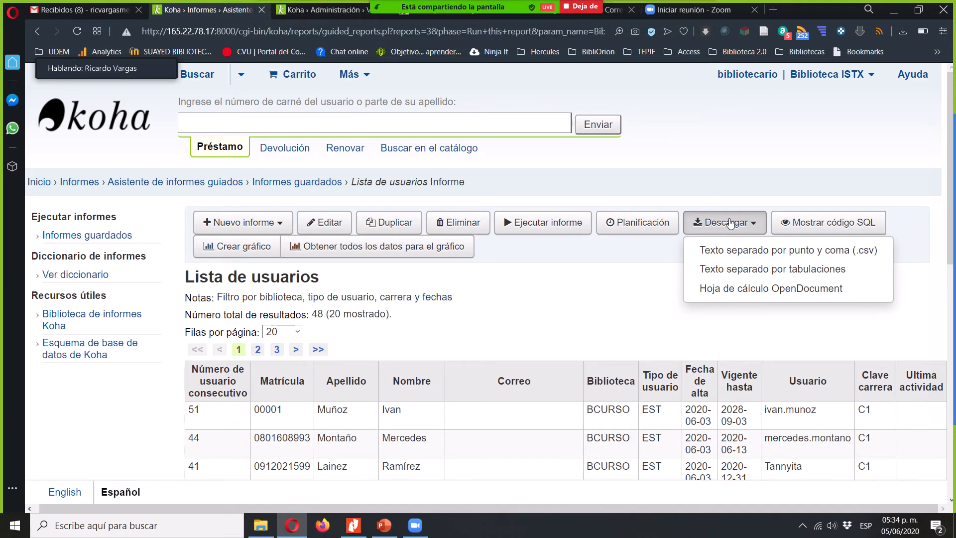
click(739, 294)
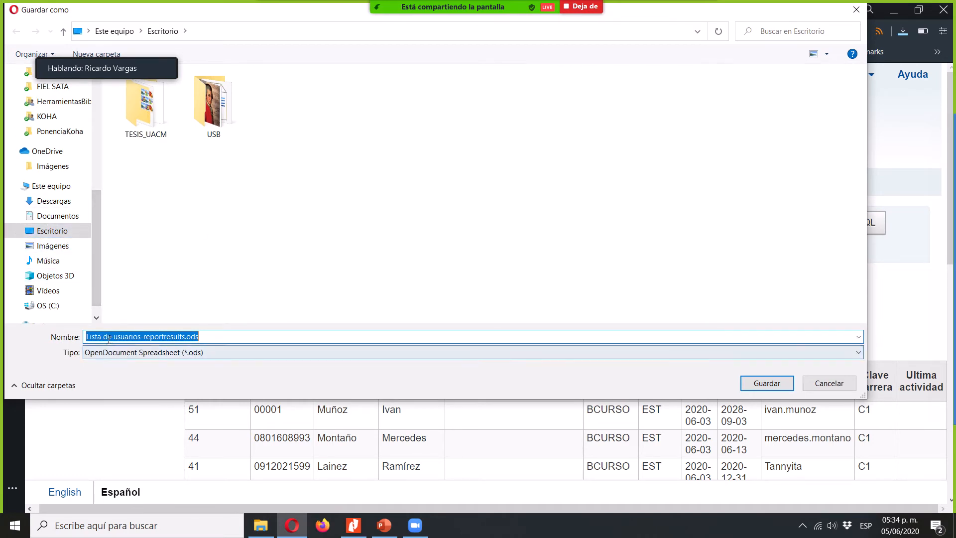
double_click(174, 337)
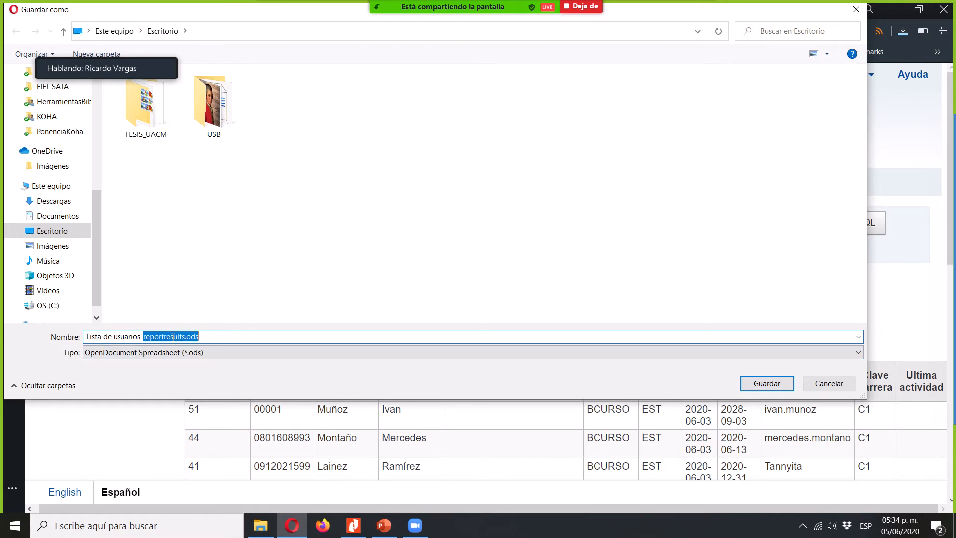
text(05062020)
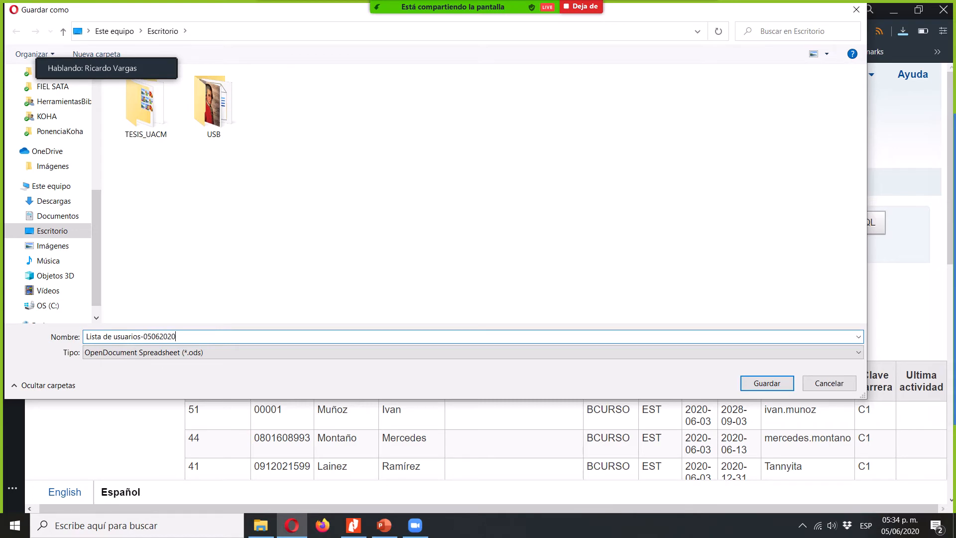
key(Return)
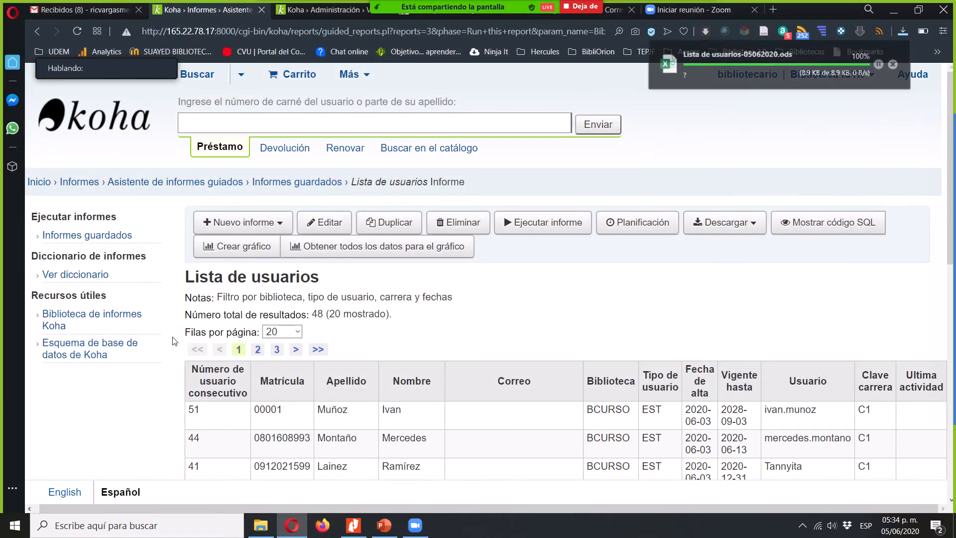
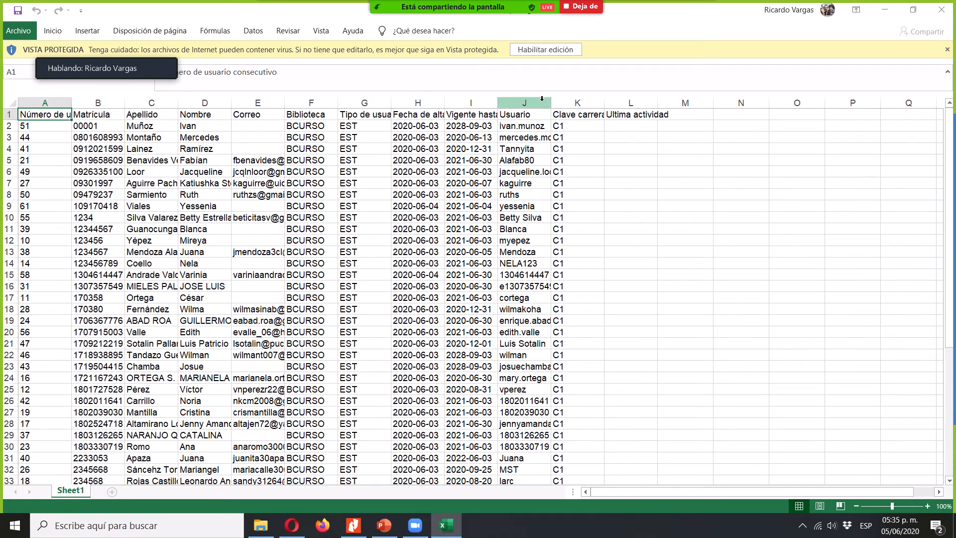
- Enable editing of the downloaded spreadsheet and check the last user row and the column headings in row 1
click(541, 52)
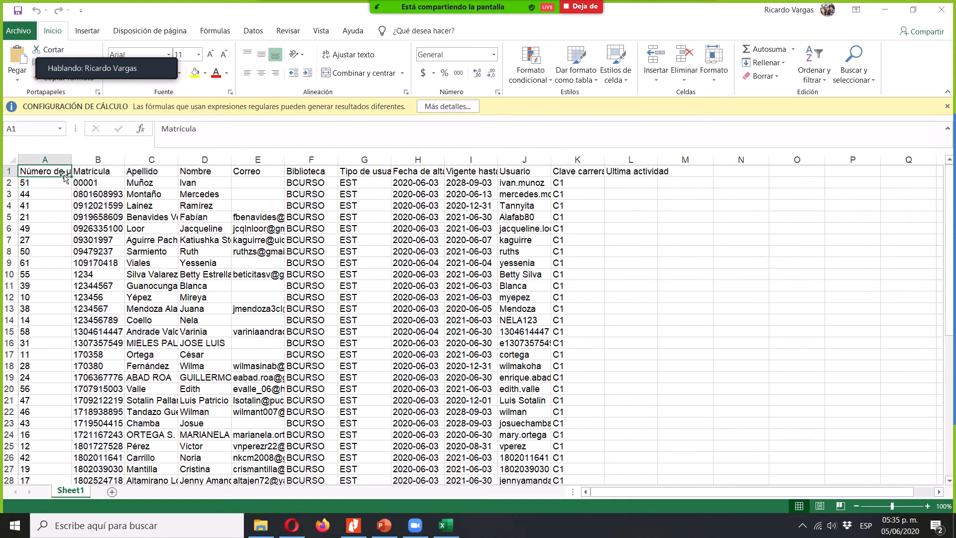
key(ctrl+Down)
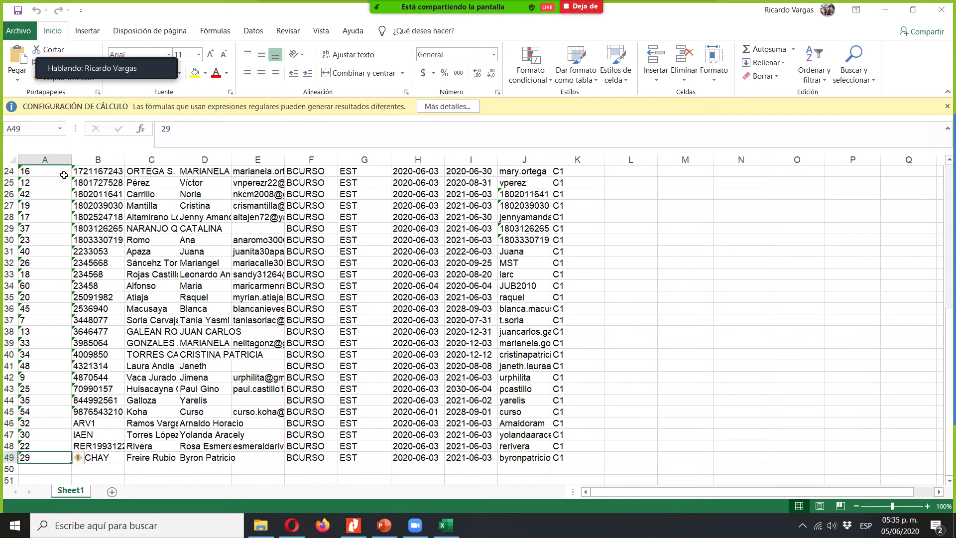
key(ctrl+Up)
key(Right)
key(Right)
key(Right)
key(Right)
key(Right)
key(Right)
key(Right)
key(Right)
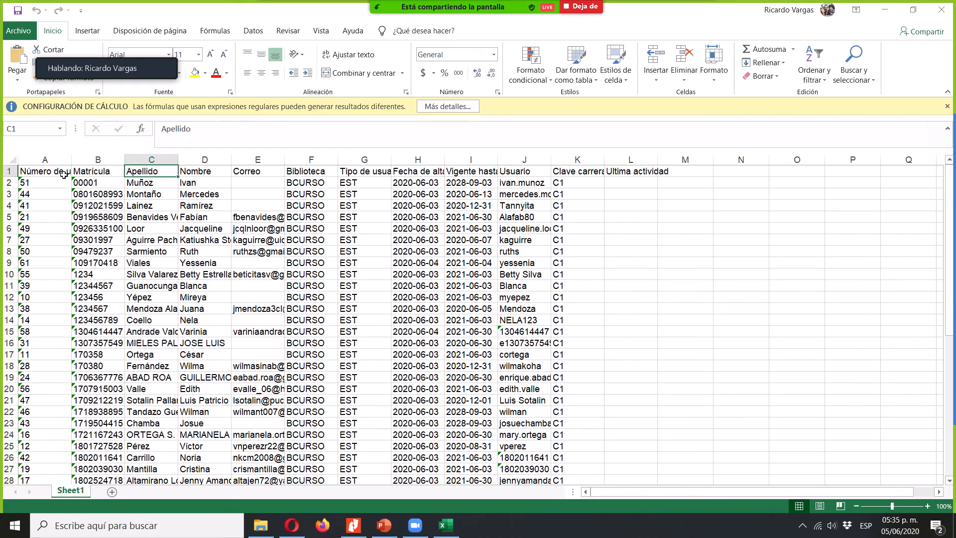
key(Right)
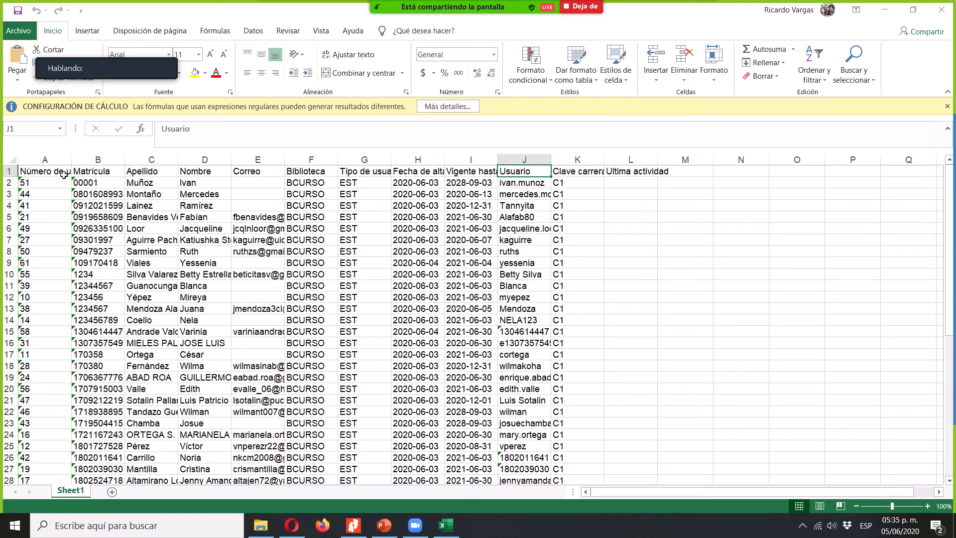
- Switch back to Koha in Opera and start a Pastel chart of Lista de usuarios with Clave carrera as columna x
key(alt+Tab)
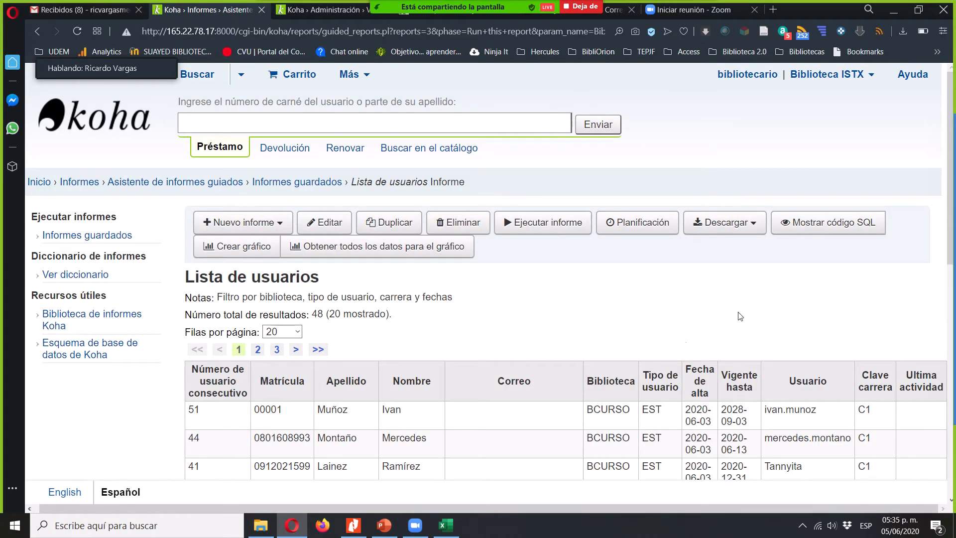
click(590, 315)
scroll(592, 319, down, 2)
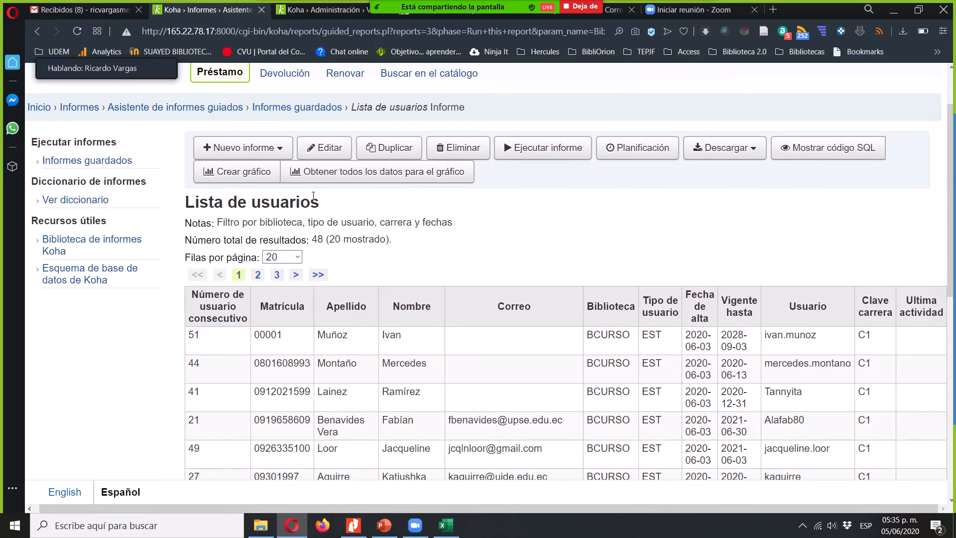
click(234, 174)
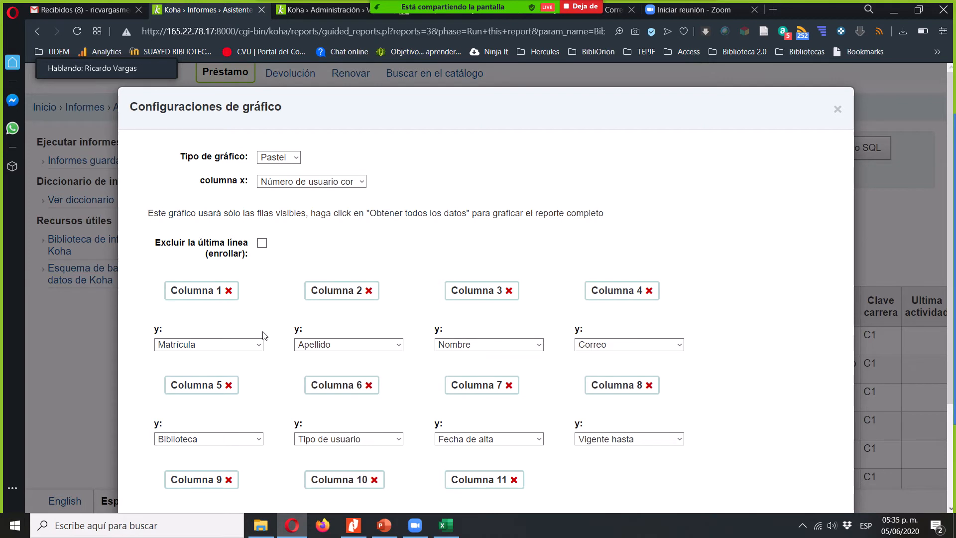
click(295, 157)
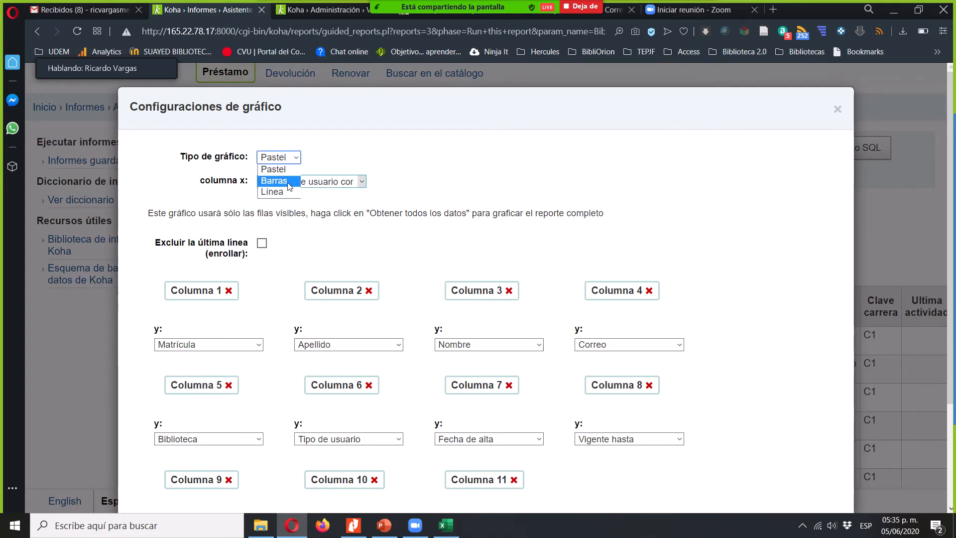
click(285, 174)
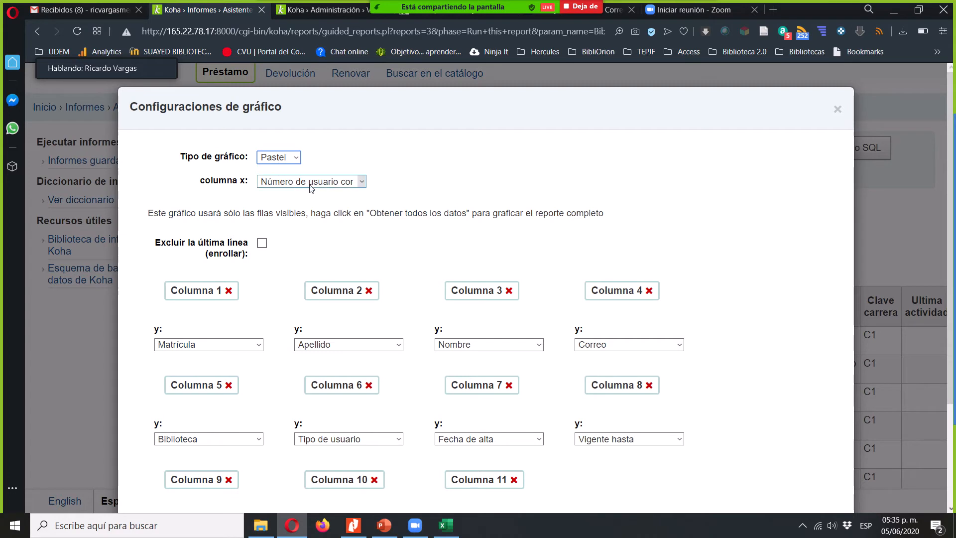
click(298, 183)
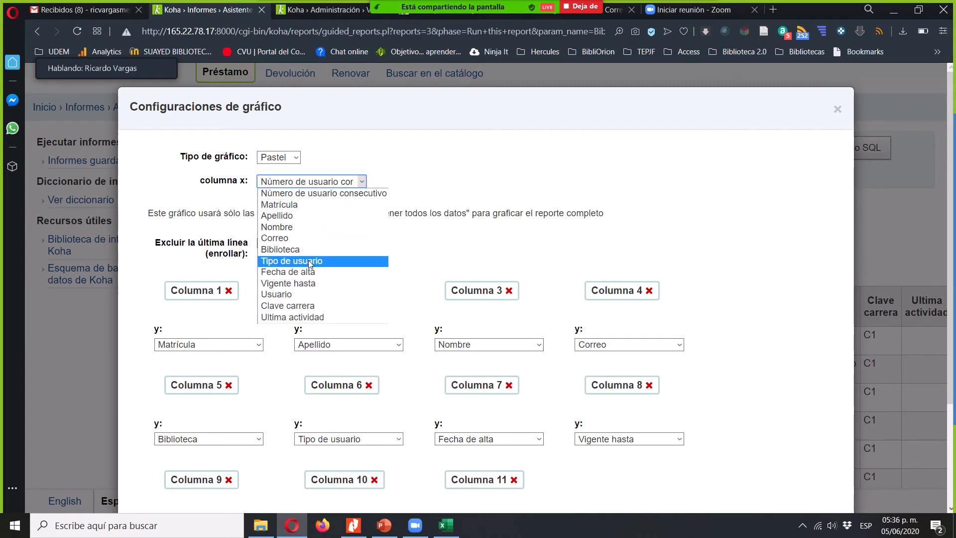
click(305, 307)
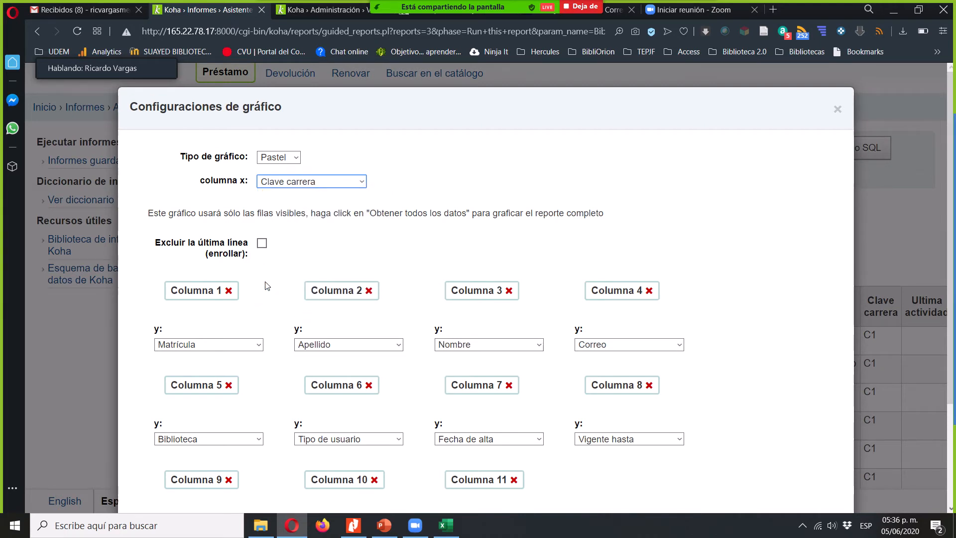
- Remove Columna 1 through Columna 10 from the chart settings, leaving only Columna 11
click(228, 291)
click(228, 291)
click(228, 291)
click(228, 291)
click(229, 291)
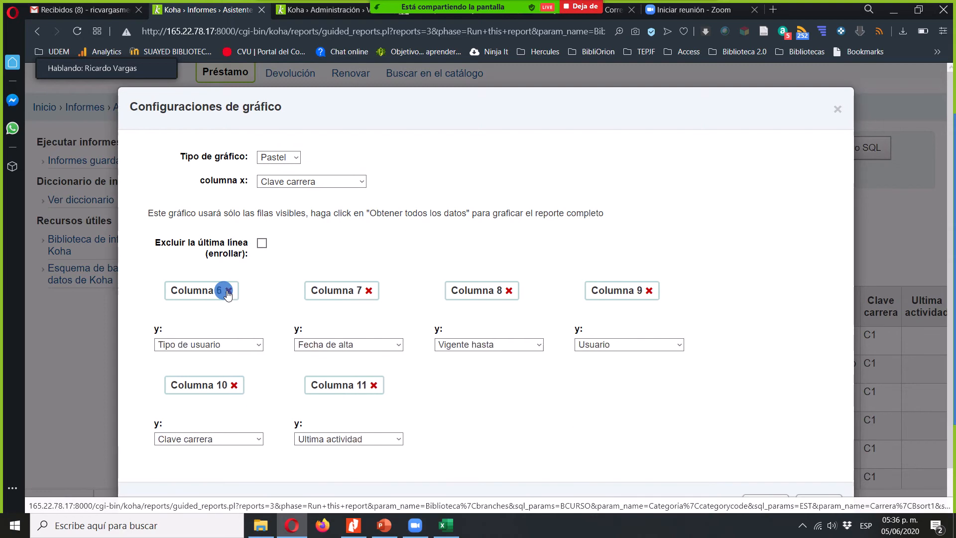
click(228, 291)
click(228, 291)
click(228, 291)
click(228, 291)
double_click(228, 290)
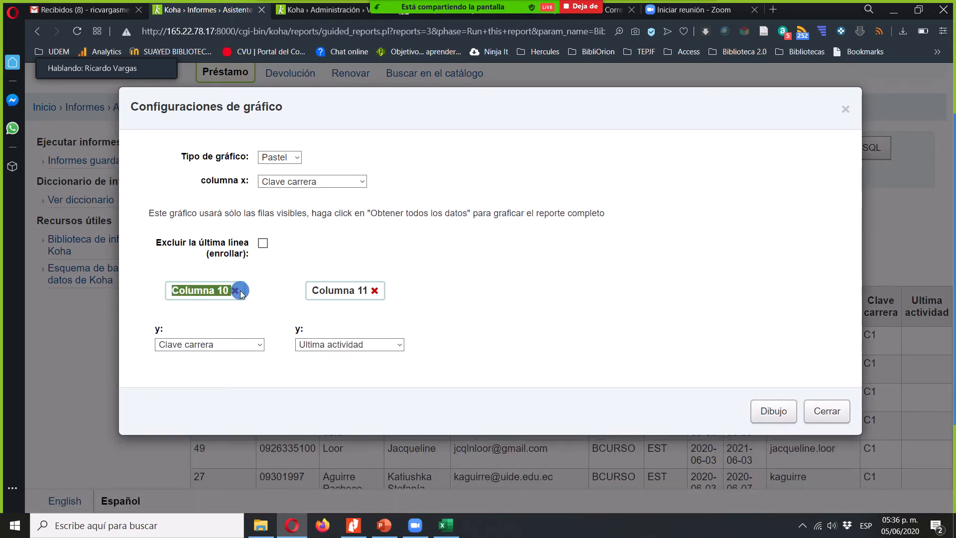
click(241, 293)
click(235, 291)
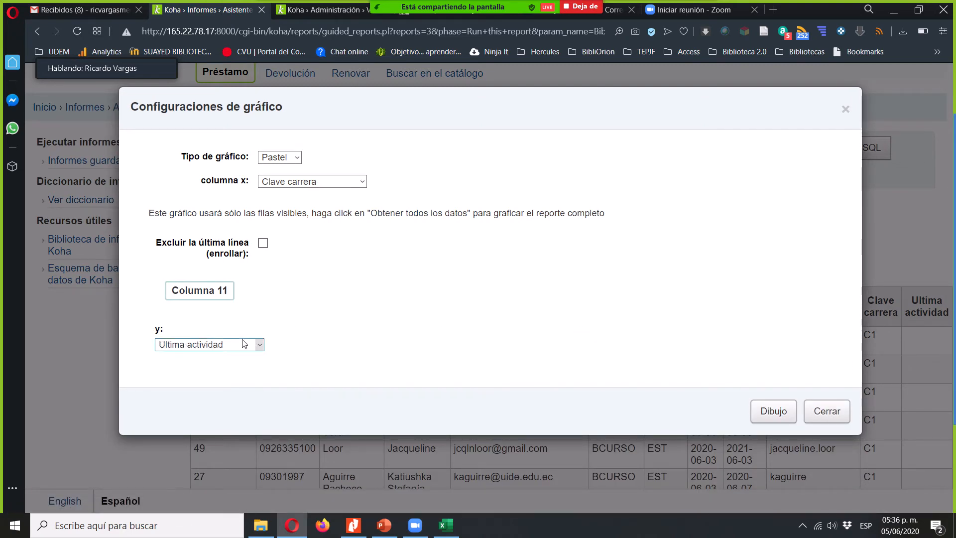
- Set the y value of Columna 11 to Biblioteca and draw the pie chart
click(243, 345)
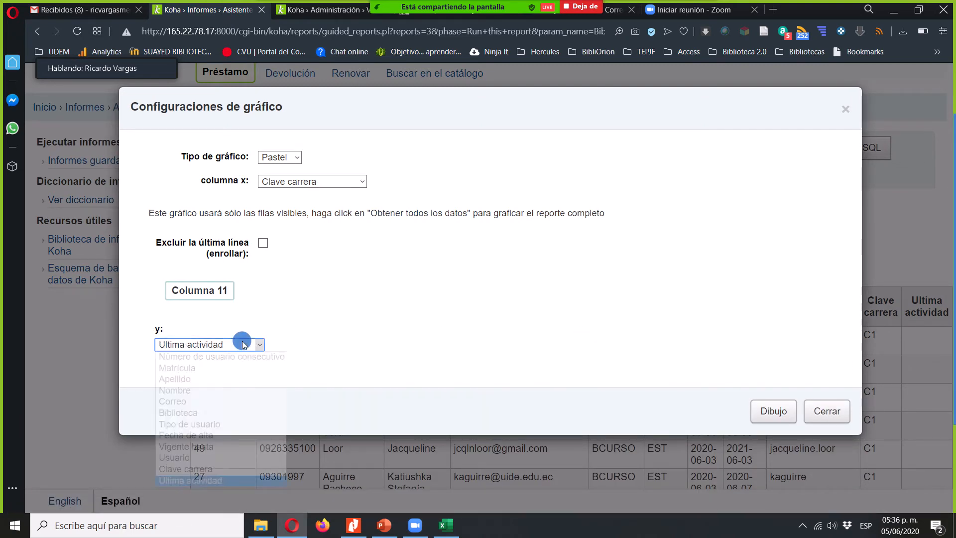
click(222, 412)
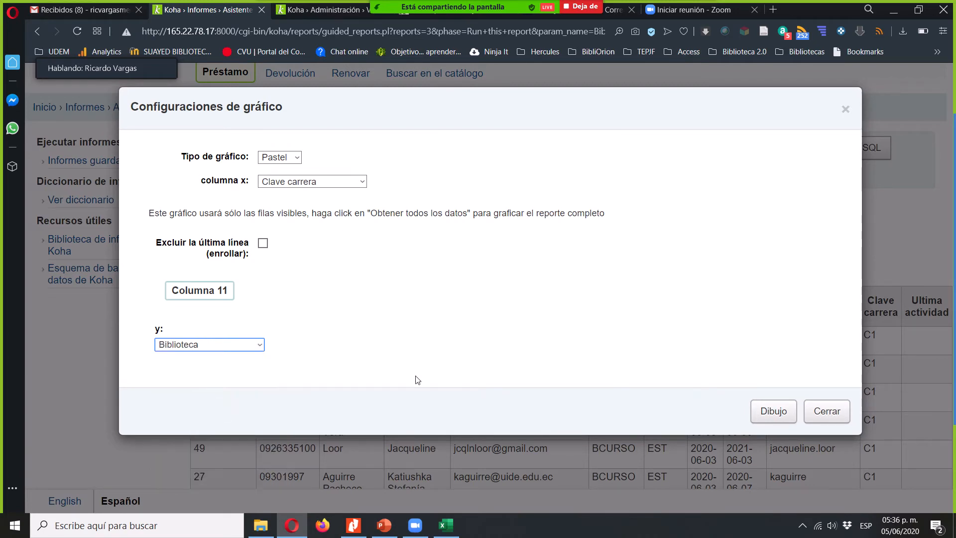
click(762, 410)
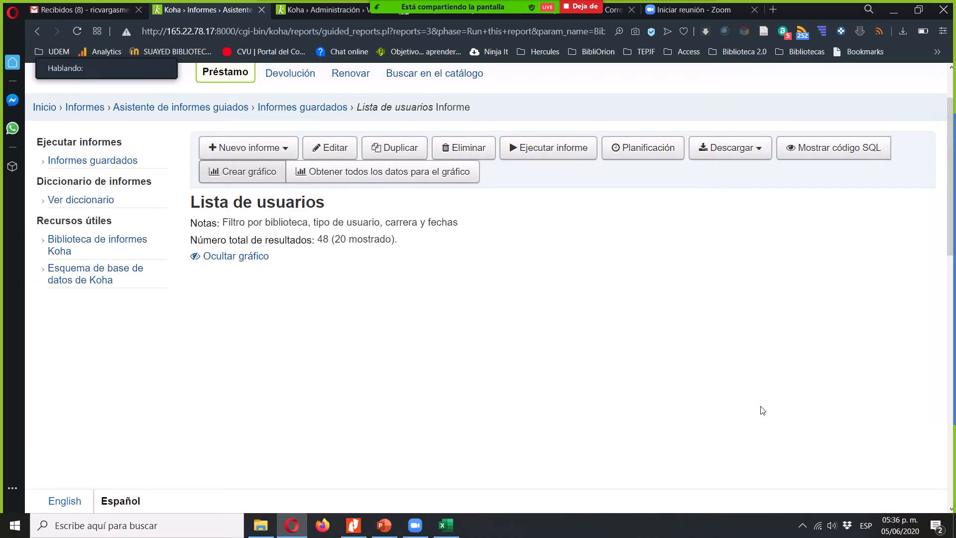
mouse_move(911, 240)
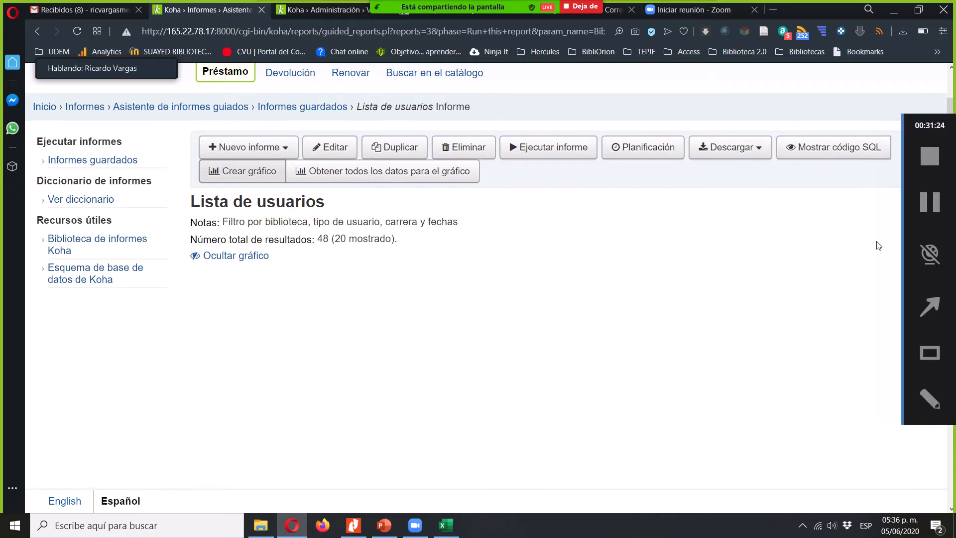
scroll(879, 246, down, 1)
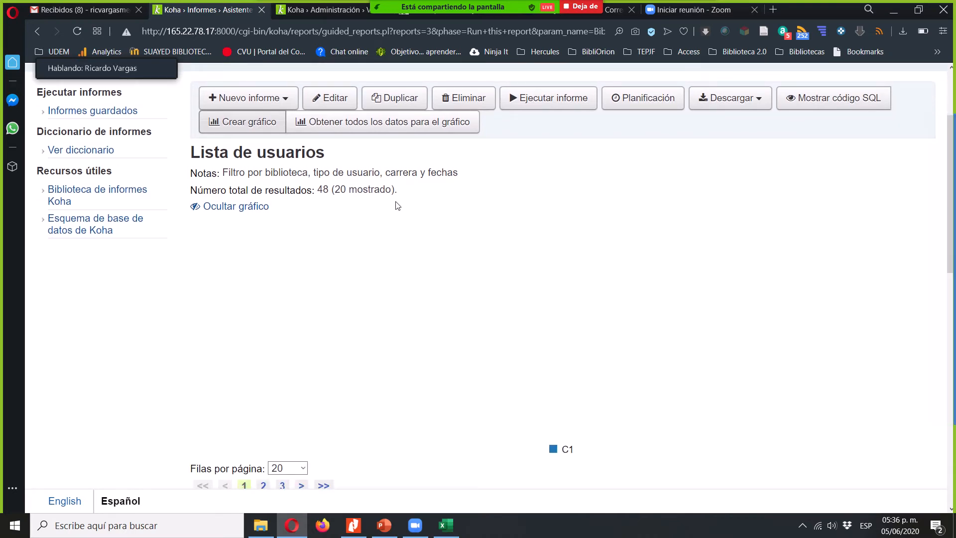
- Change the y value of Columna 11 to Tipo de usuario and redraw the pie chart
click(258, 126)
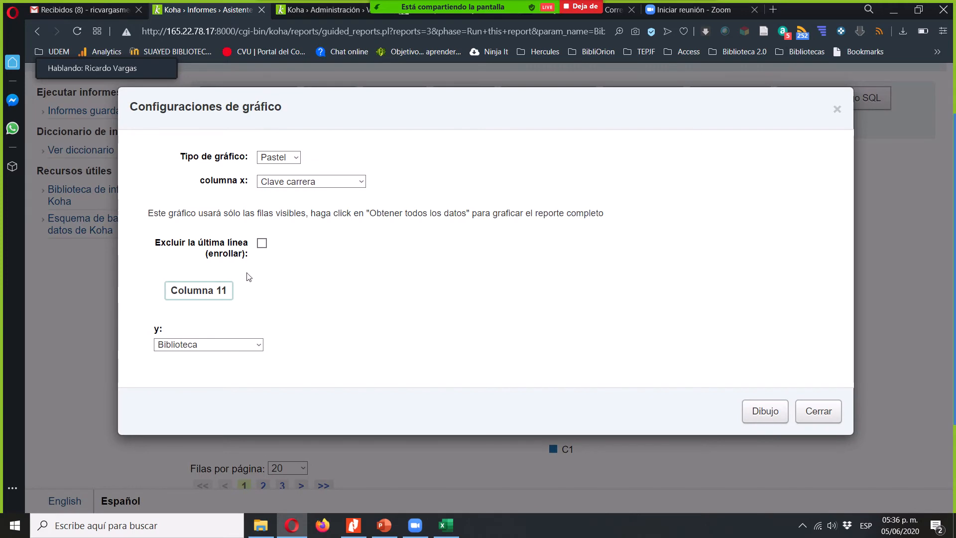
click(241, 345)
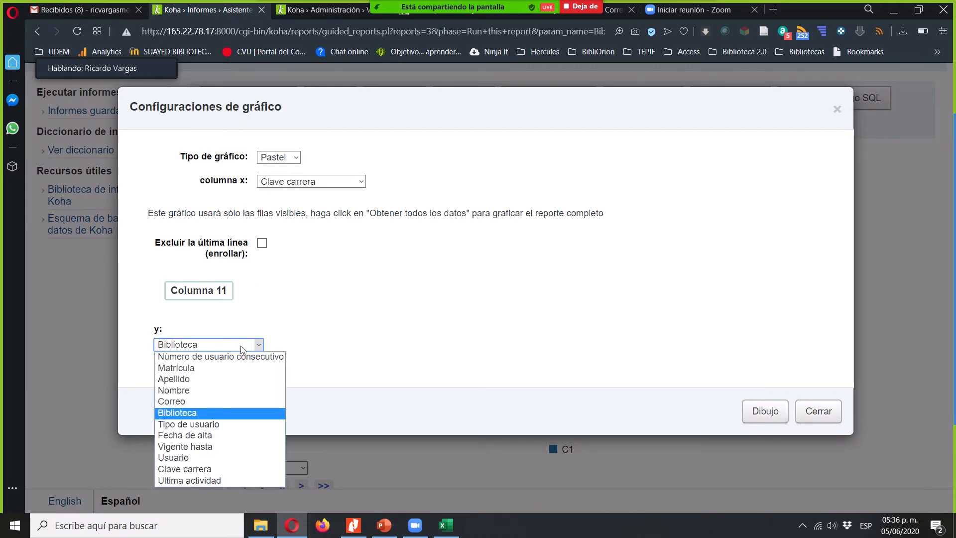
click(235, 423)
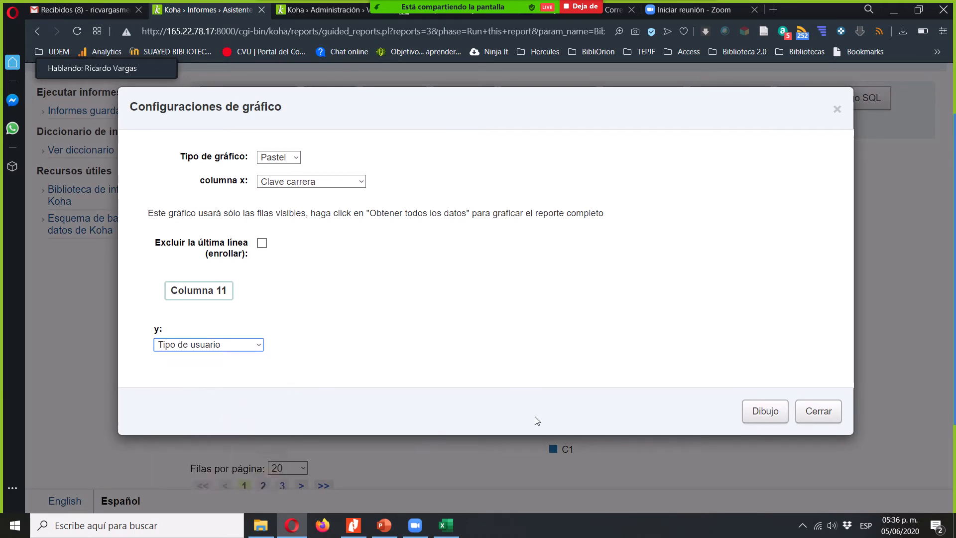
click(762, 414)
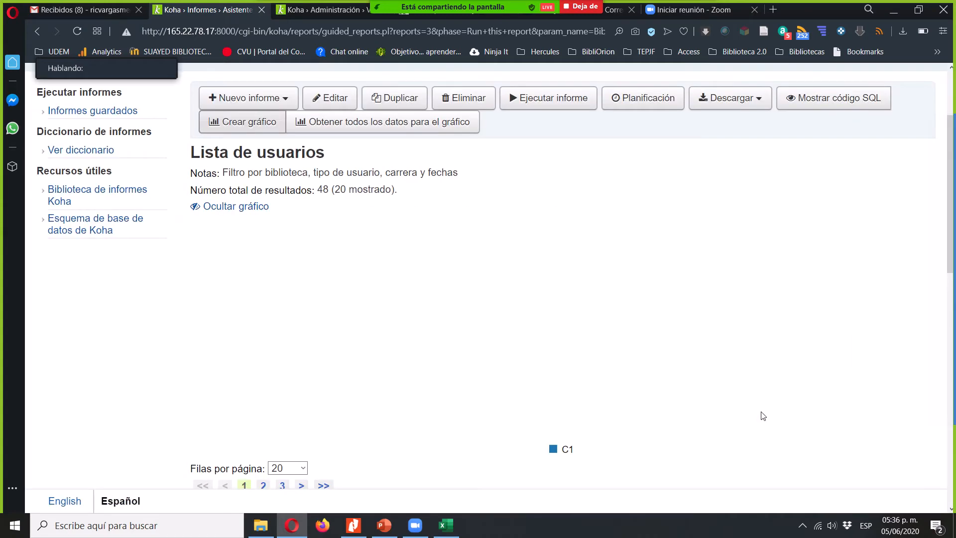
- Change the chart type to Barras with Biblioteca as columna x, enable Línea for Columna 11 and draw the chart
click(248, 125)
click(282, 160)
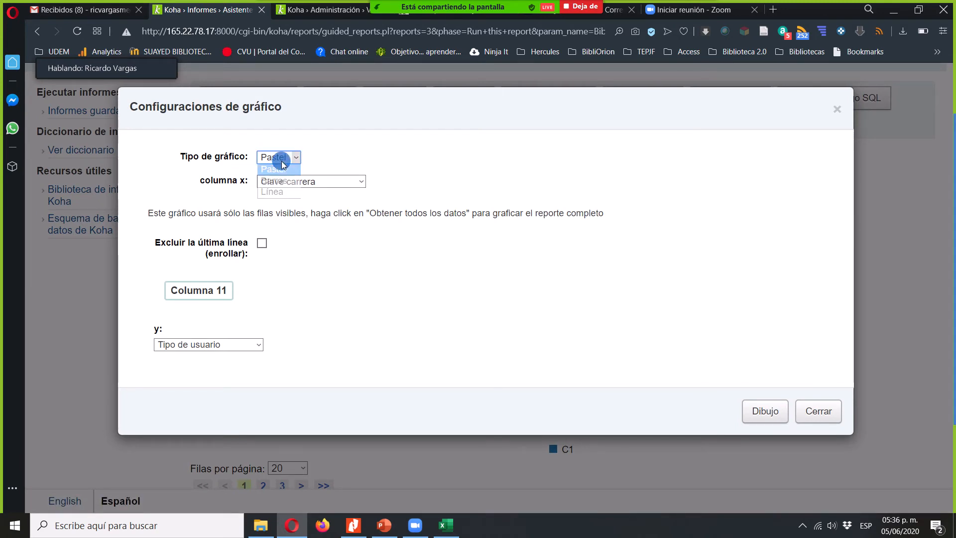
click(284, 180)
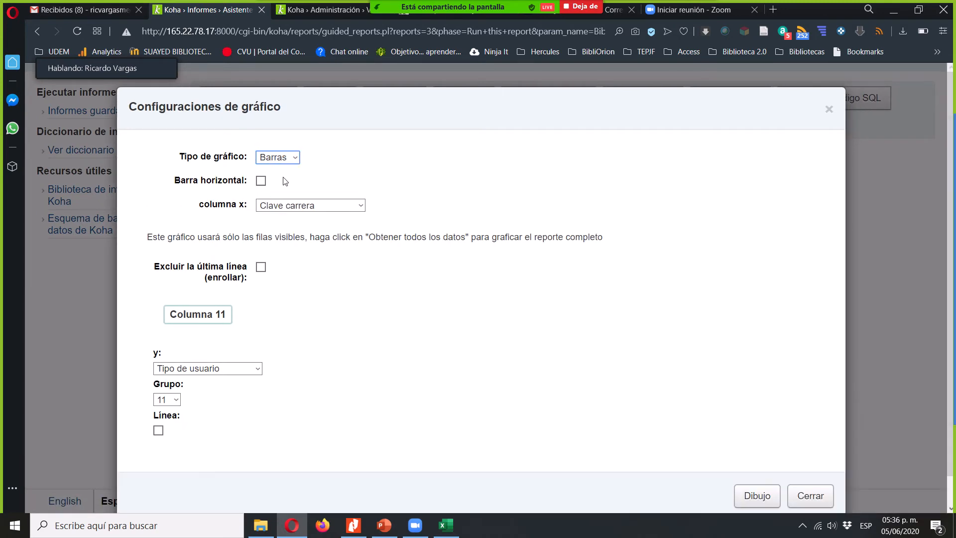
click(287, 208)
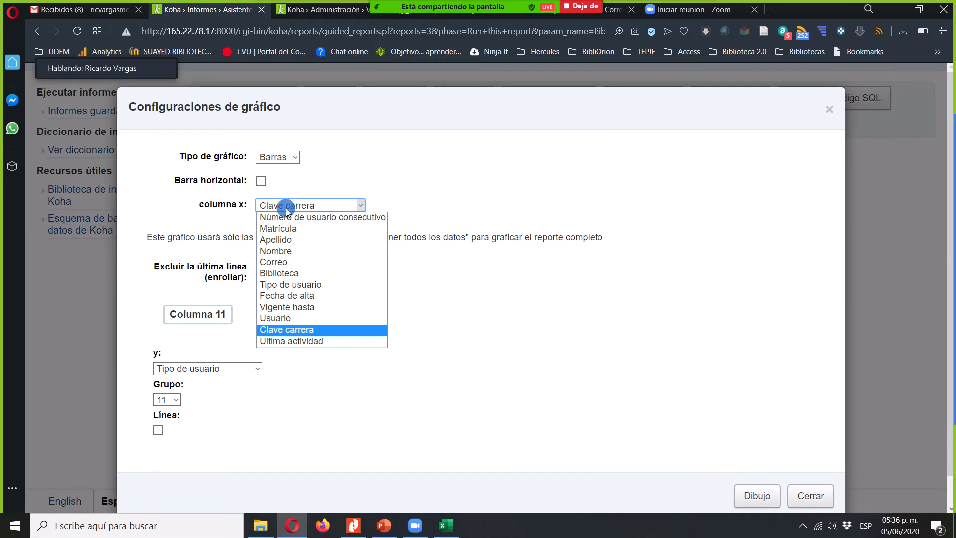
click(287, 209)
click(287, 208)
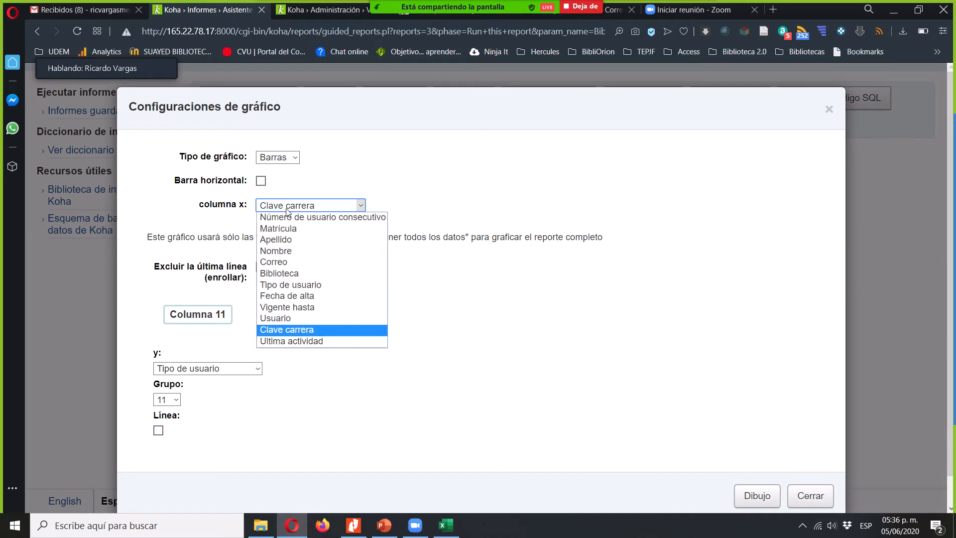
click(298, 273)
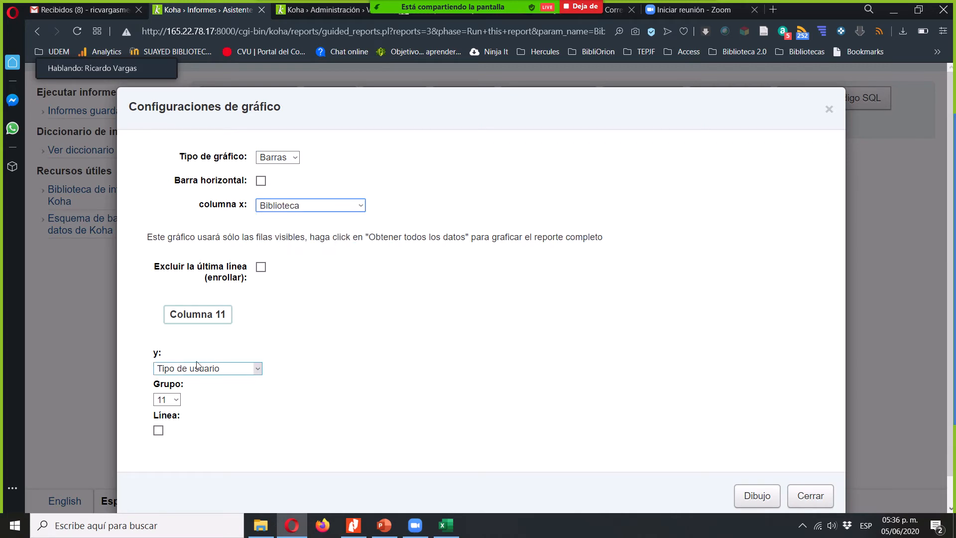
click(158, 431)
click(758, 496)
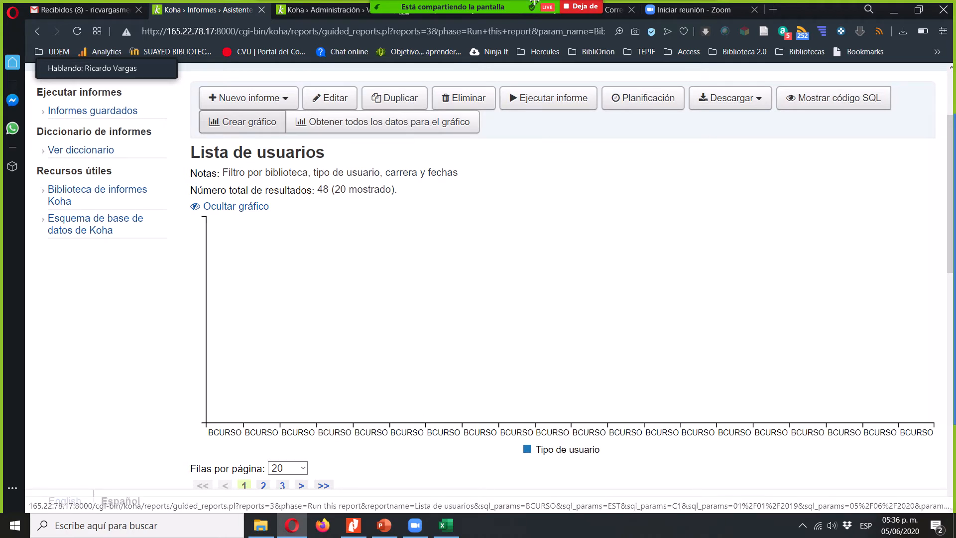
- Open the Zoom meeting's chat to check the participants' messages
mouse_move(563, 4)
click(700, 14)
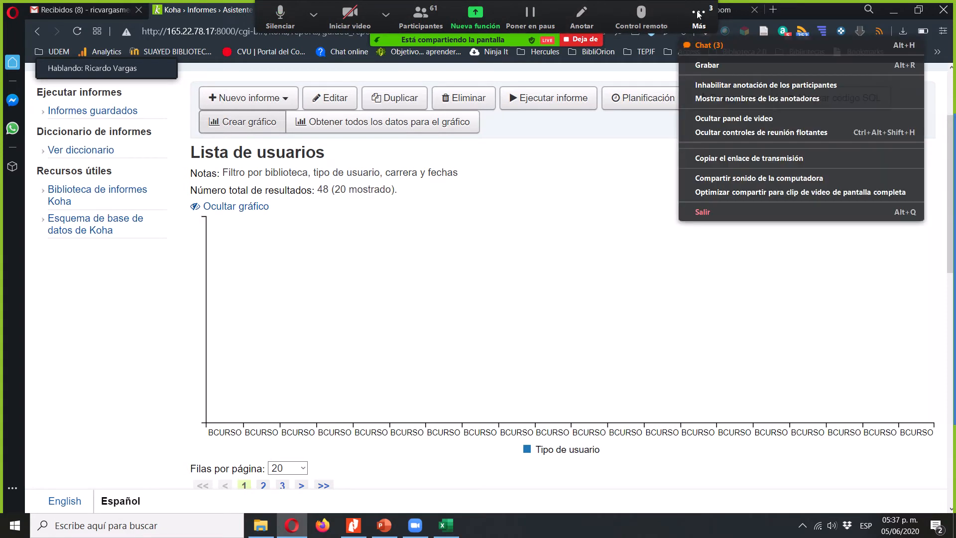
click(710, 45)
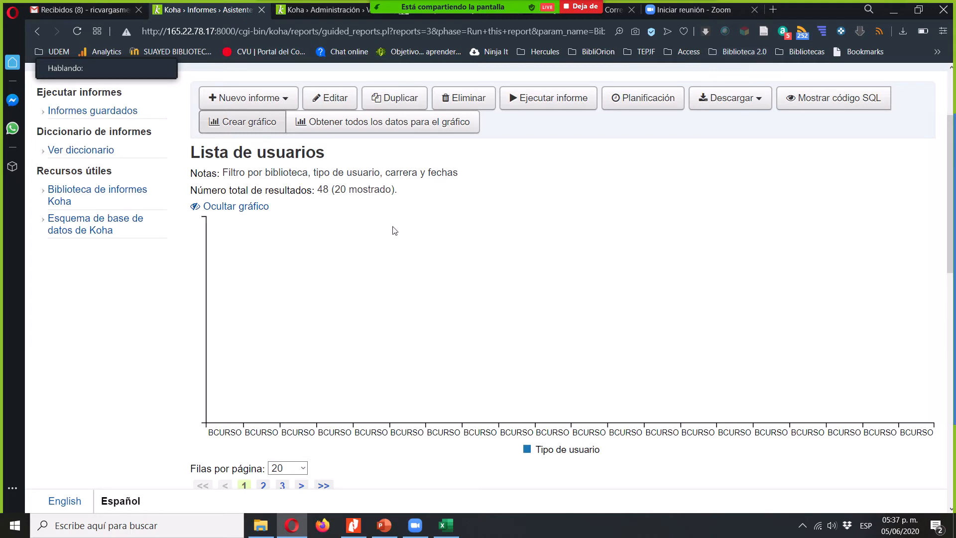
- Return to the list of saved Koha reports and look through the six reports and their available actions
click(126, 113)
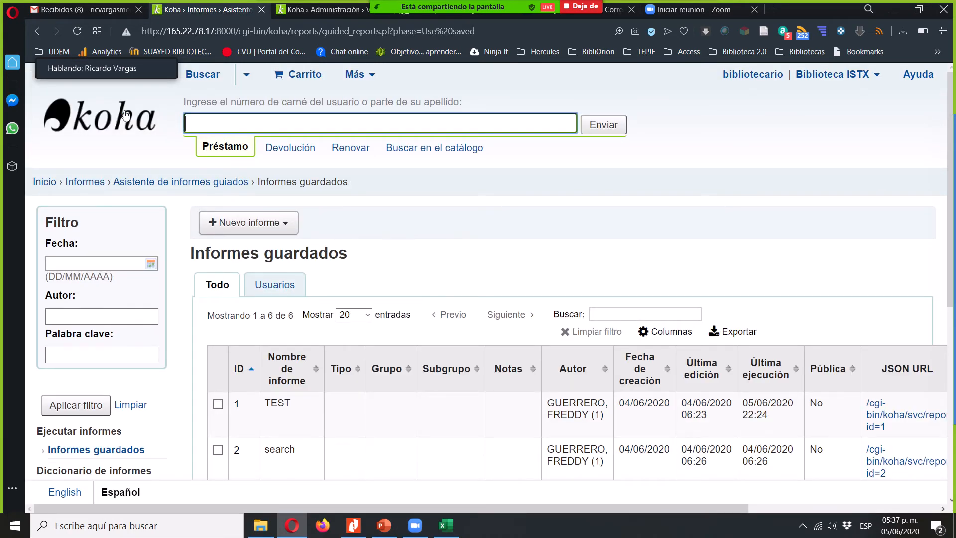
click(462, 238)
scroll(464, 240, down, 1)
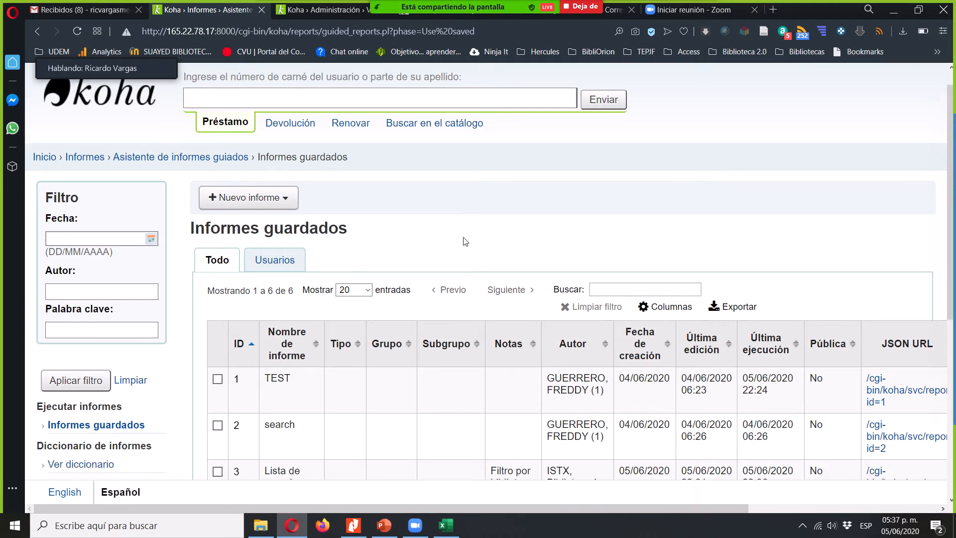
scroll(465, 241, down, 4)
scroll(465, 241, right, 3)
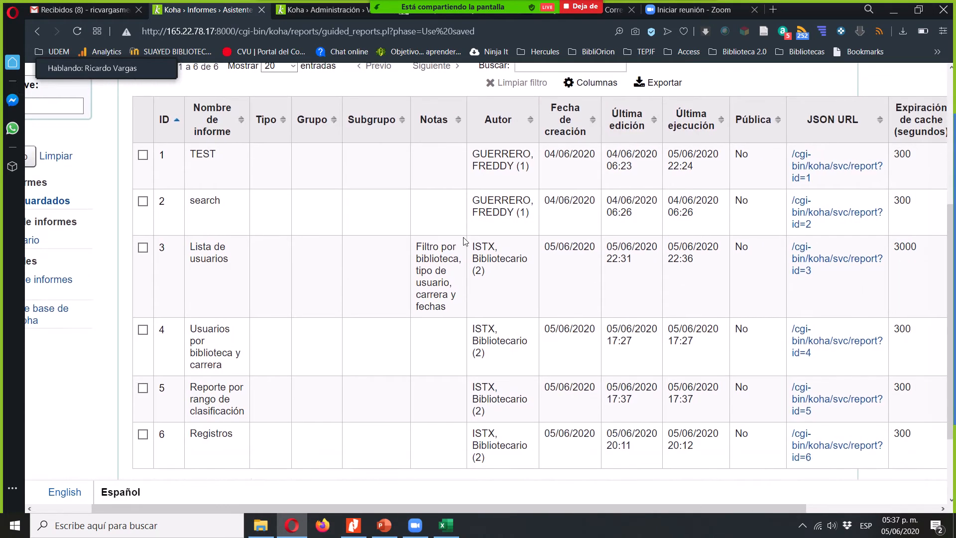
scroll(465, 241, down, 1)
scroll(463, 241, right, 7)
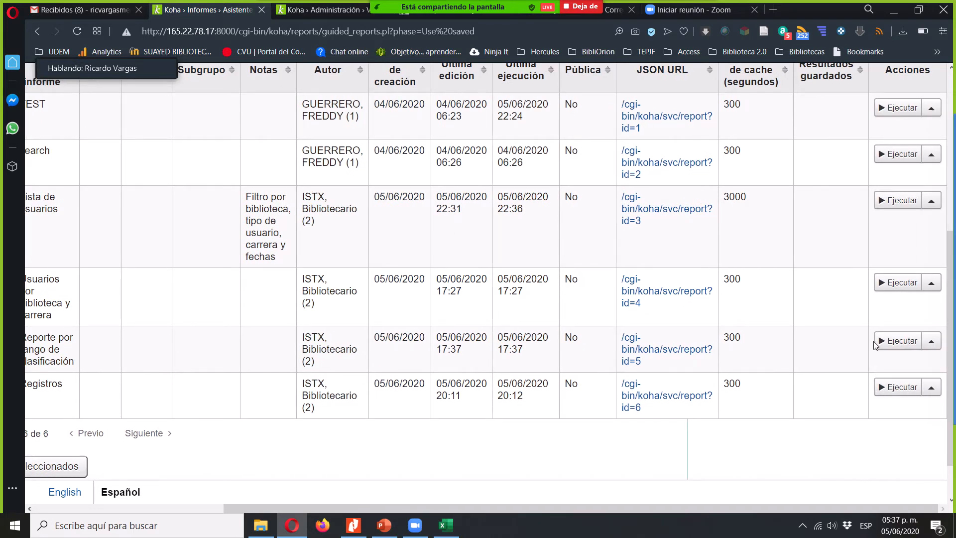
- Open Reporte por rango de clasificación to run it and enter the classification range 501 to 599
click(890, 342)
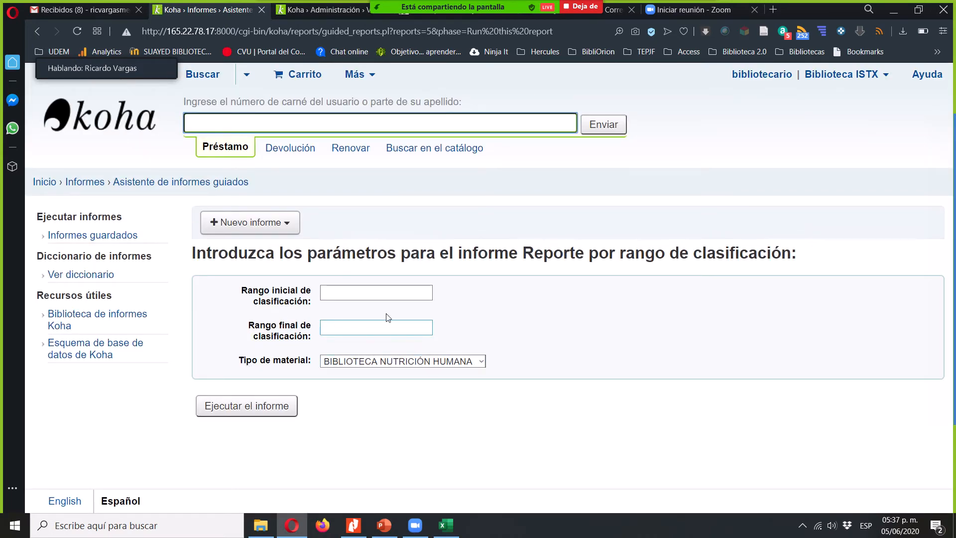
click(278, 295)
click(347, 295)
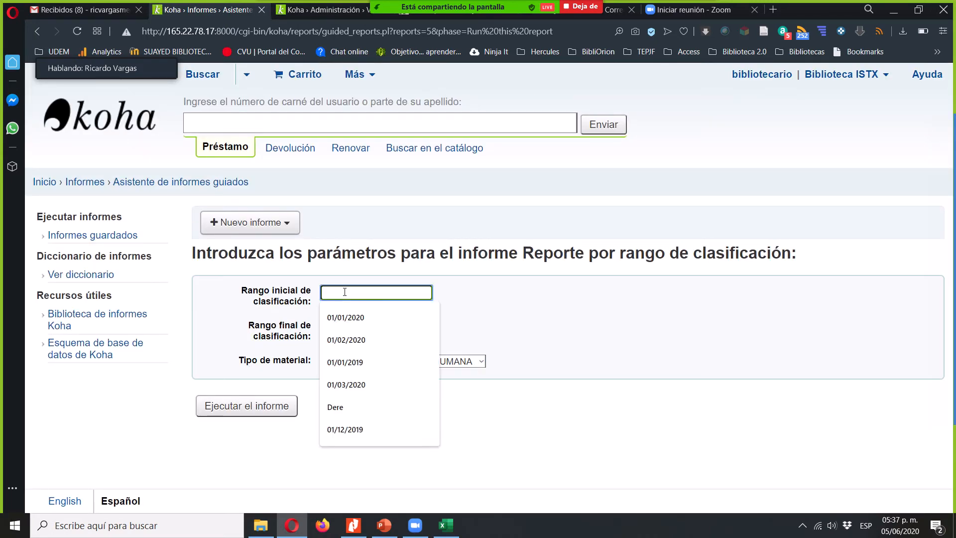
text(500)
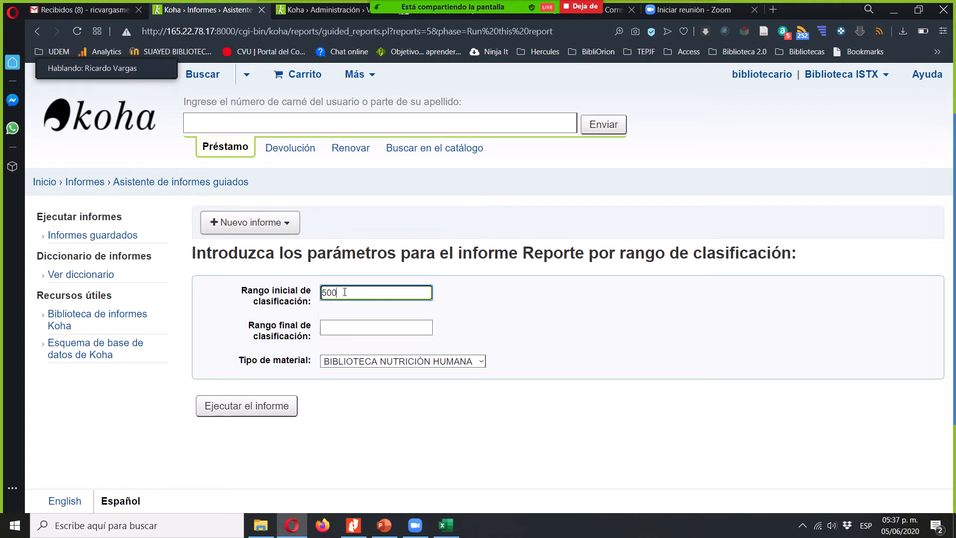
key(BackSpace)
text(1)
key(Tab)
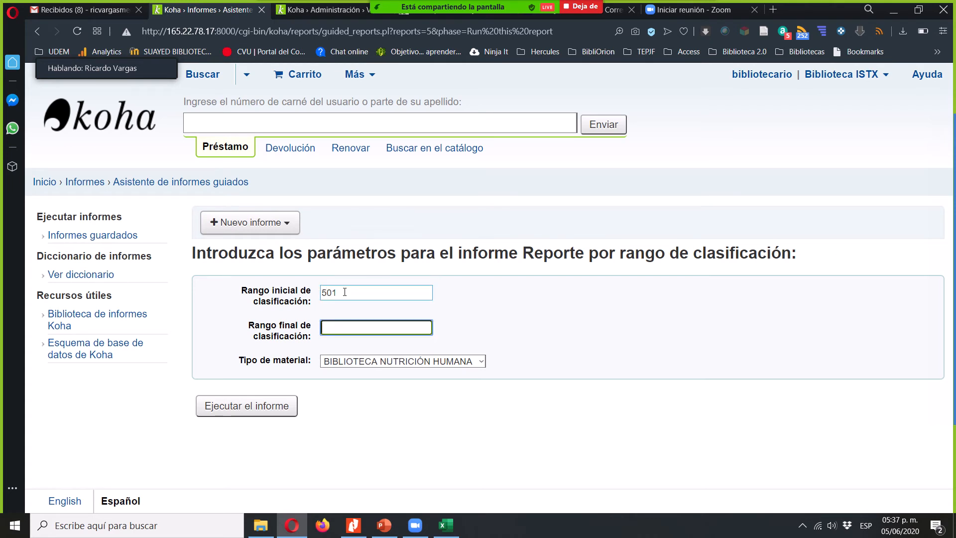
text(599)
key(BackSpace)
- Set the material type to Libros and run the classification range report
click(371, 361)
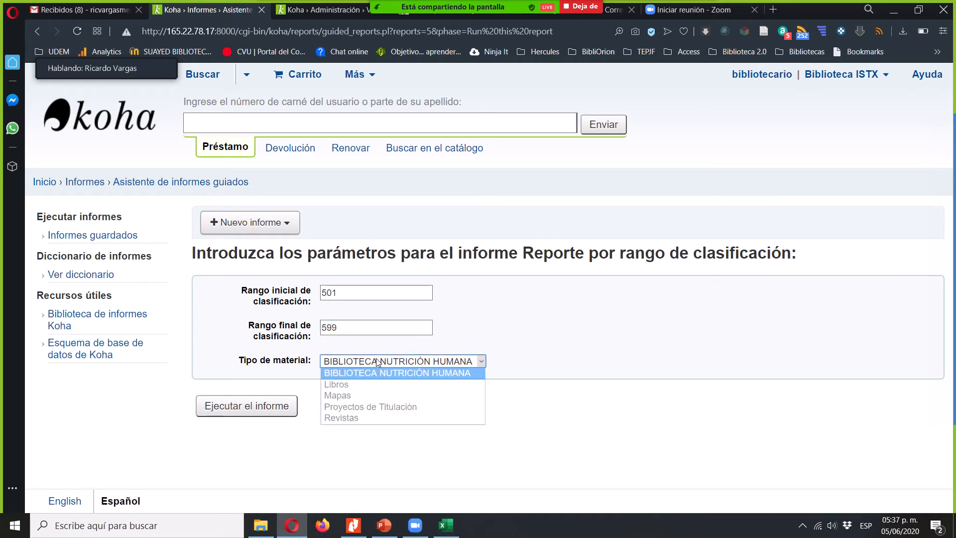
click(352, 385)
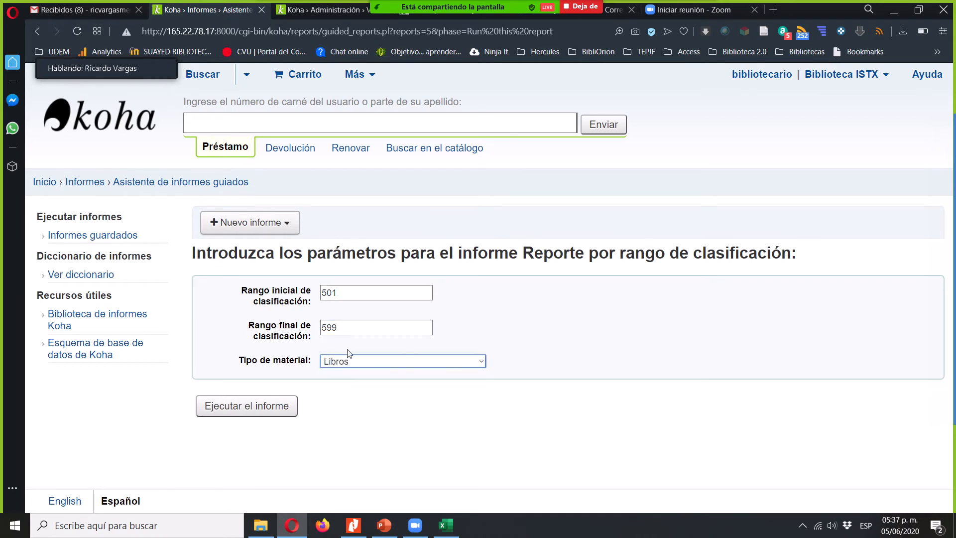
click(339, 294)
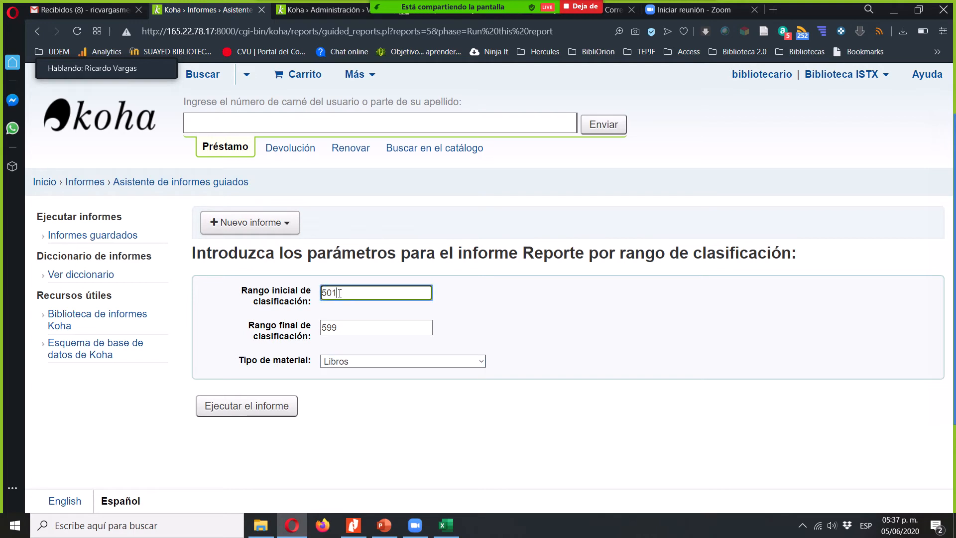
click(350, 327)
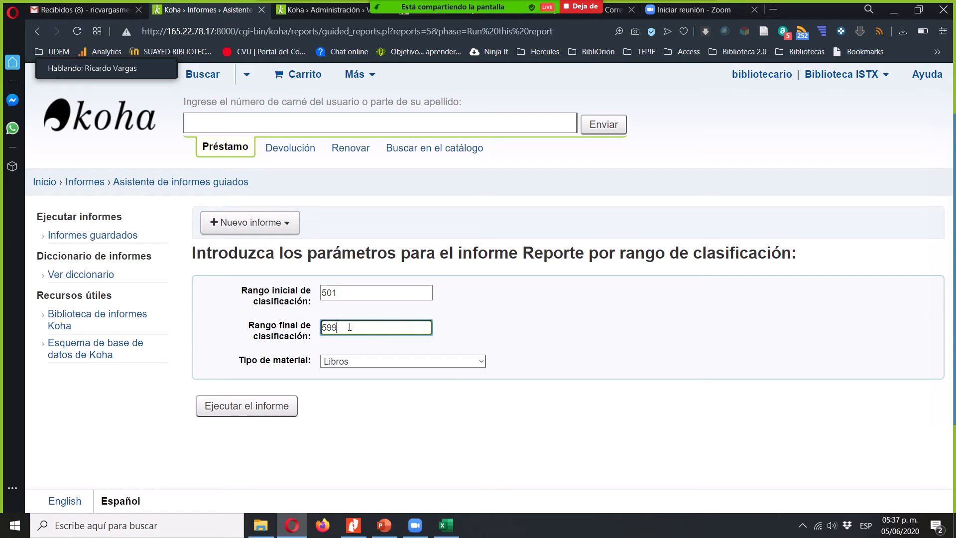
click(226, 416)
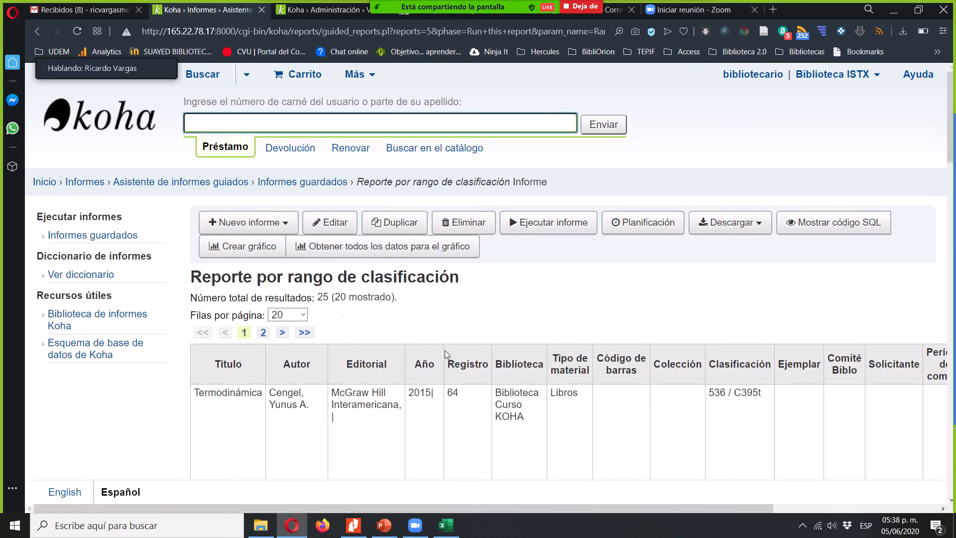
- Look through the report's result columns and rows, from the titles to the Materia 650$a subjects
click(468, 315)
scroll(468, 315, down, 4)
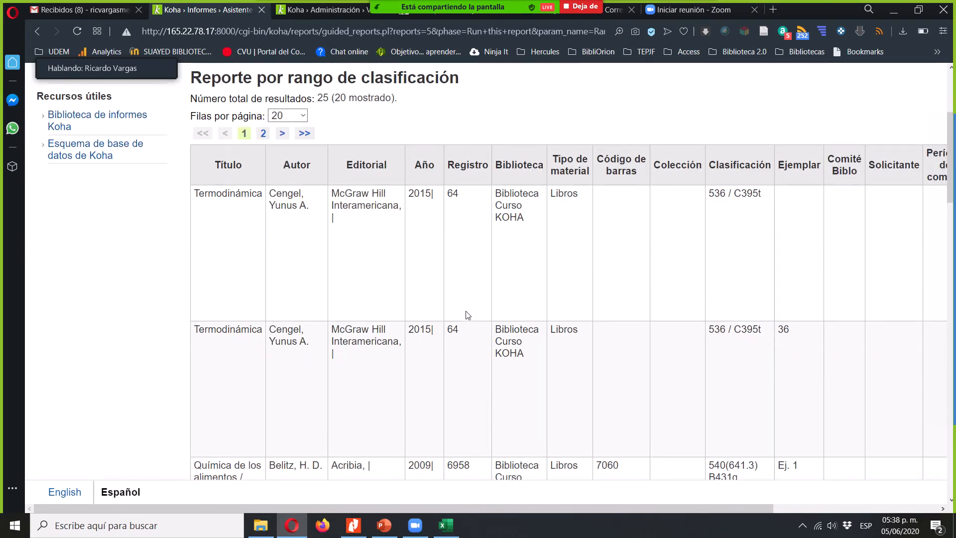
scroll(468, 315, right, 1)
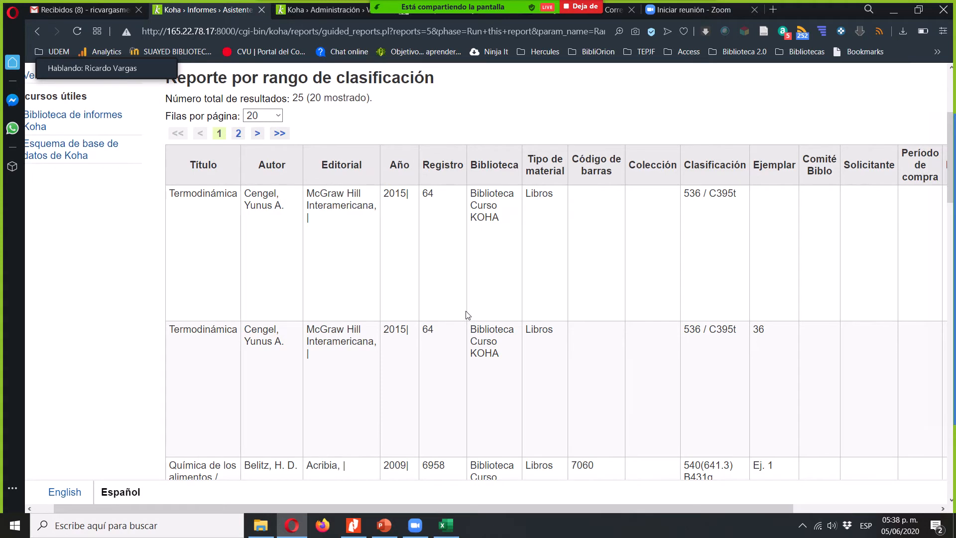
scroll(468, 315, right, 1)
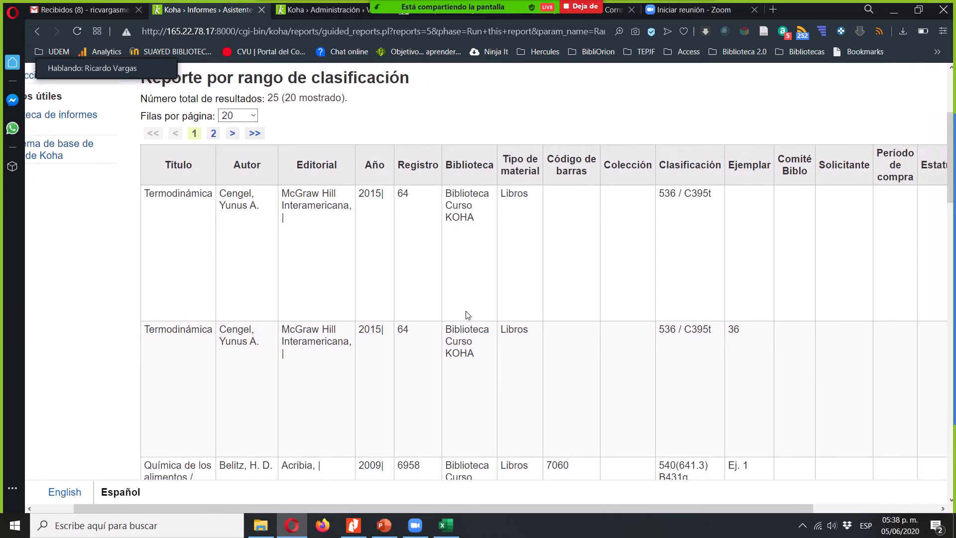
scroll(468, 315, right, 1)
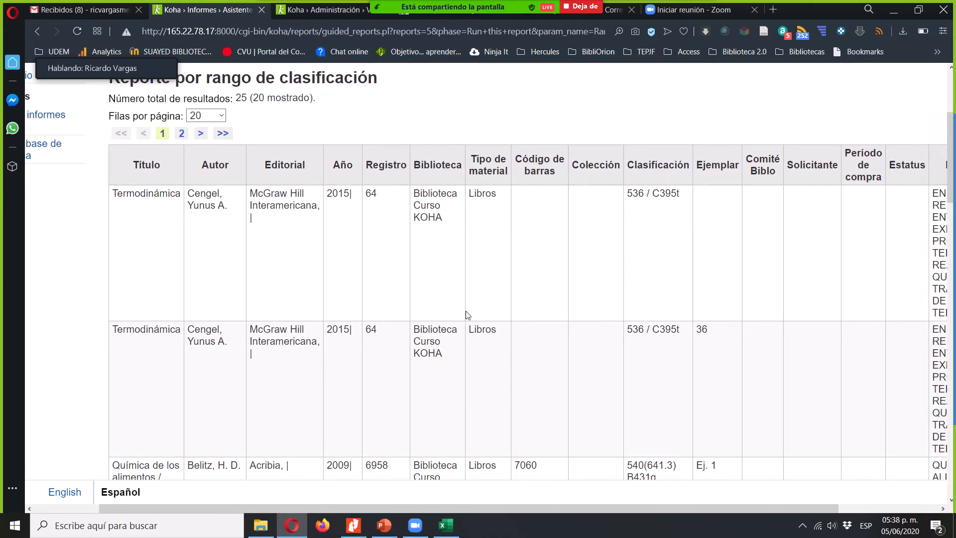
scroll(468, 314, right, 5)
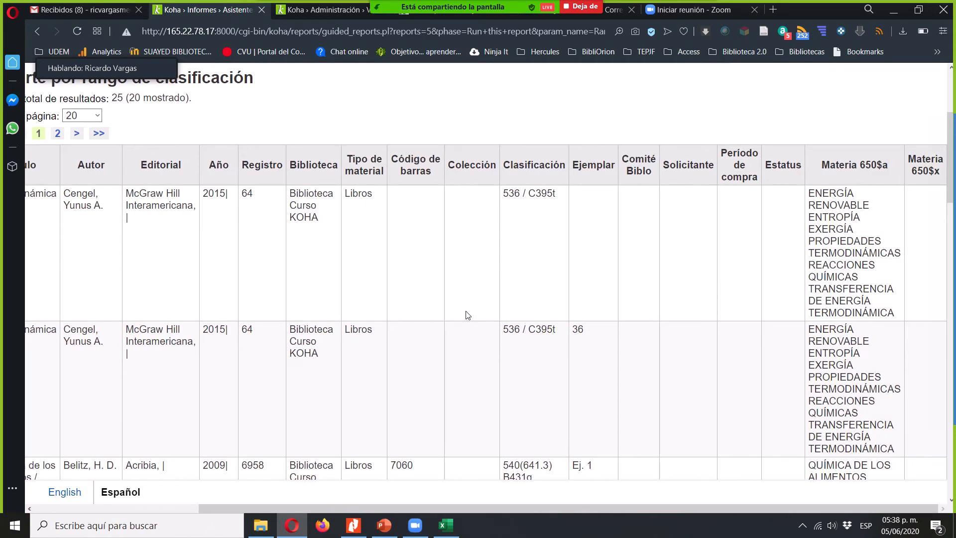
scroll(468, 314, left, 5)
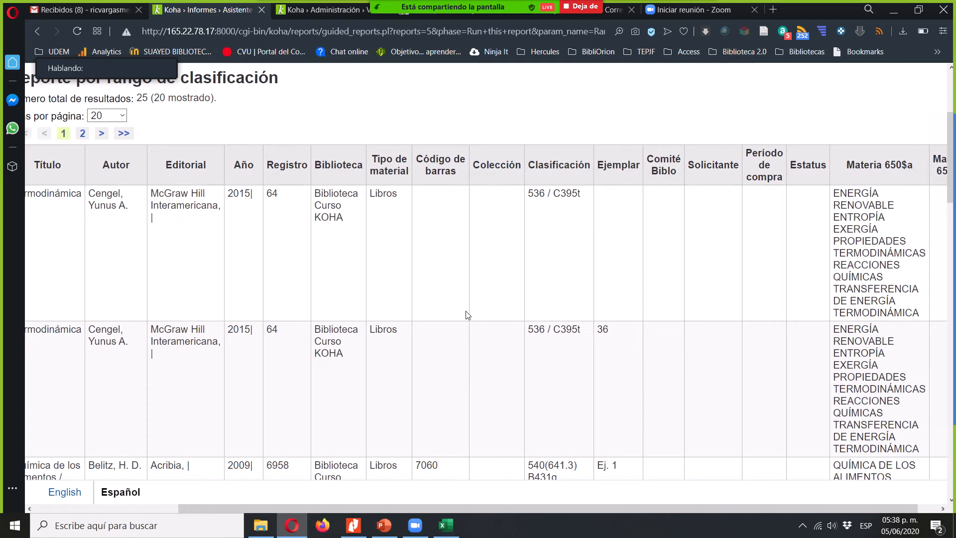
scroll(468, 314, down, 1)
scroll(467, 312, down, 10)
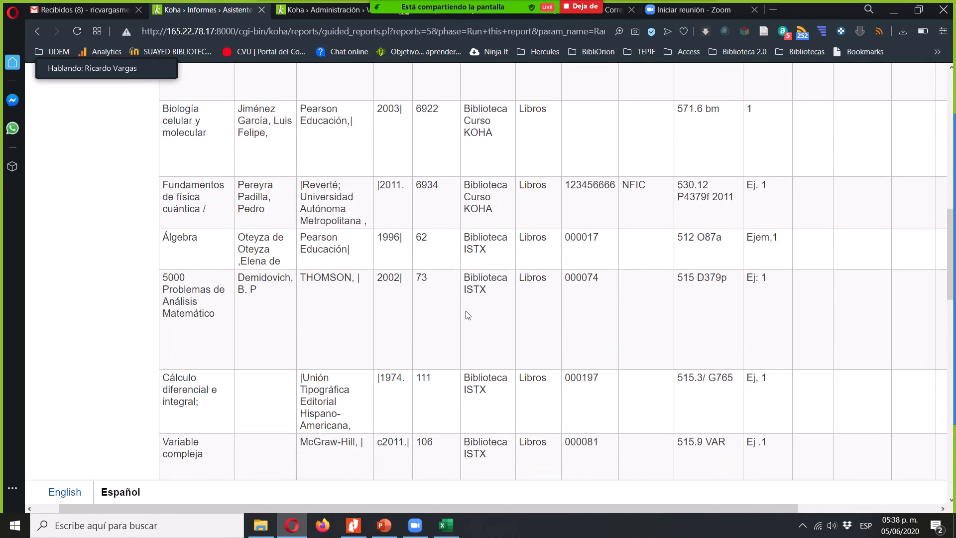
scroll(469, 315, up, 15)
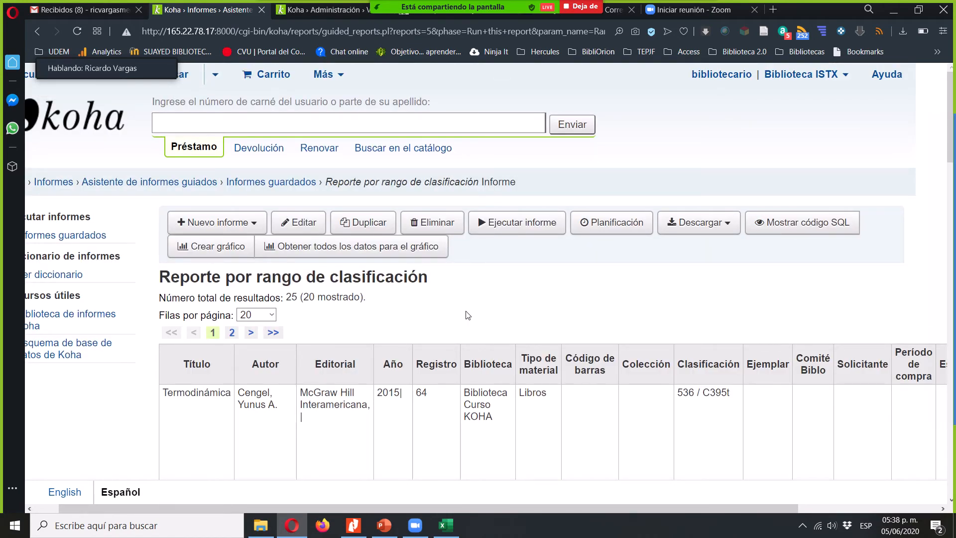
- Show the report's SQL code and highlight the biblio table name in the Título line
click(807, 222)
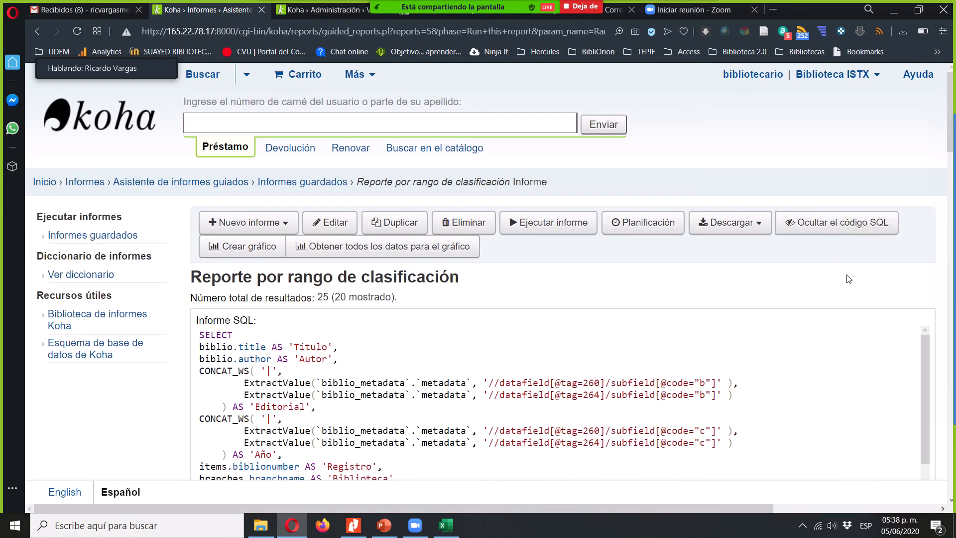
scroll(849, 279, down, 4)
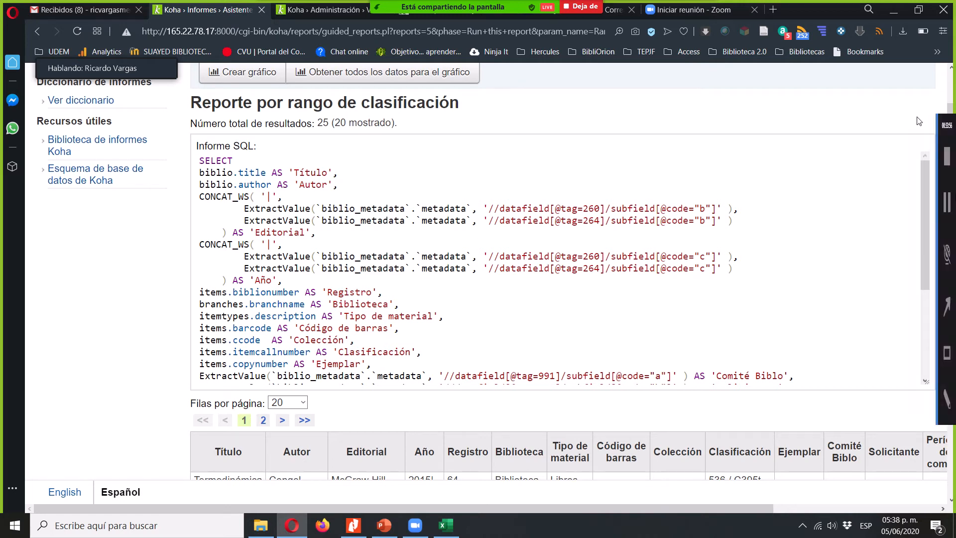
click(221, 172)
double_click(222, 173)
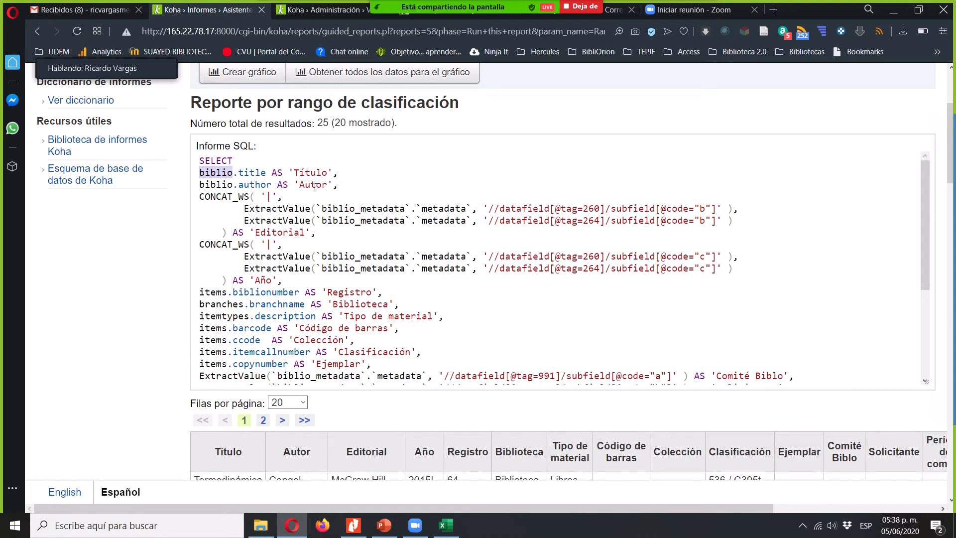
- Highlight the Editorial CONCAT_WS expression and examine its tags 260 and 264 with subfield b
drag(195, 192, 320, 235)
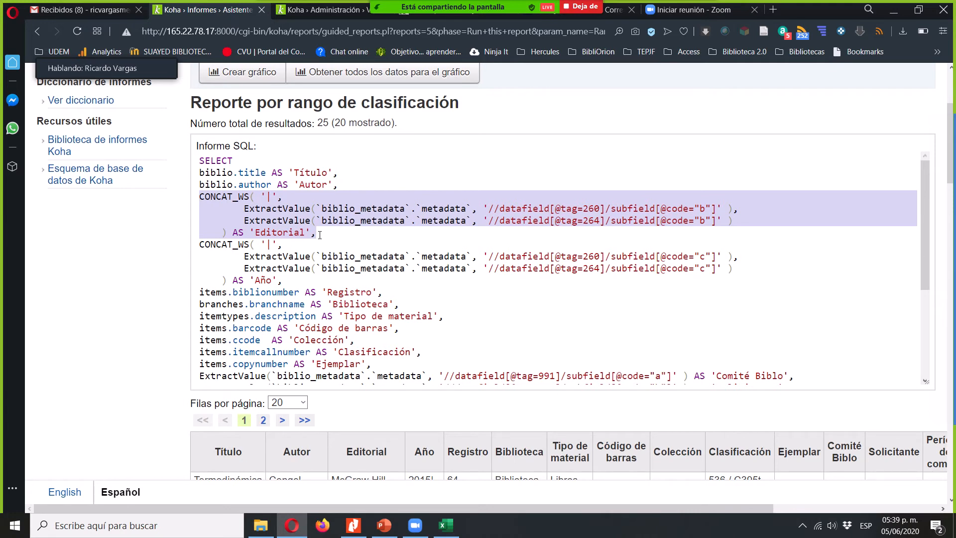
double_click(591, 209)
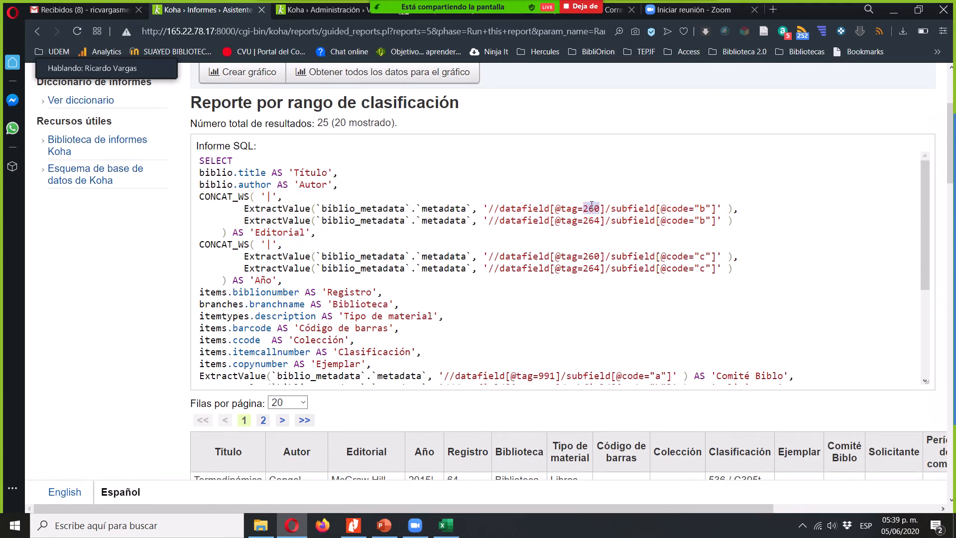
click(705, 208)
double_click(592, 221)
click(701, 220)
double_click(592, 221)
click(269, 196)
- Highlight the Año CONCAT_WS expression and examine its tag 260, biblio_metadata source and the items table on the Registro line
drag(284, 282, 229, 244)
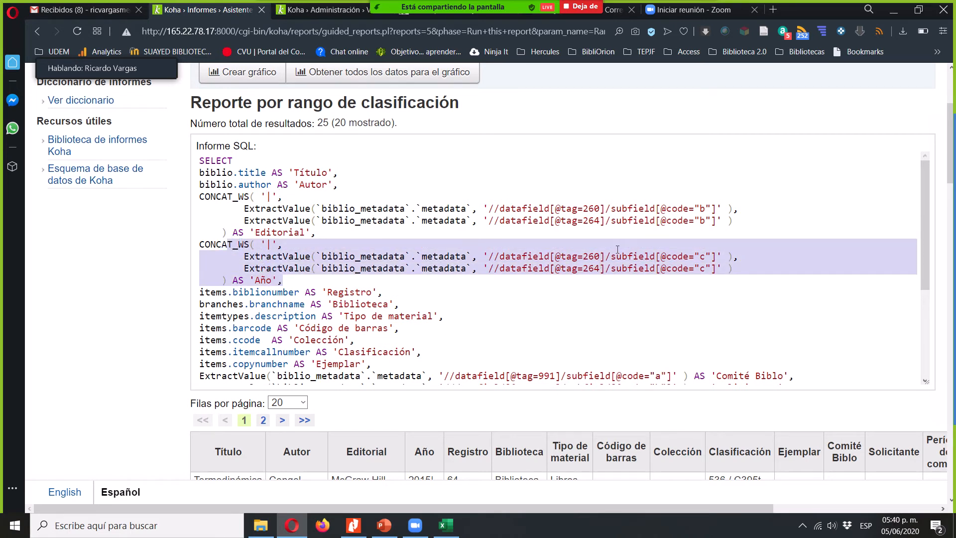
double_click(592, 256)
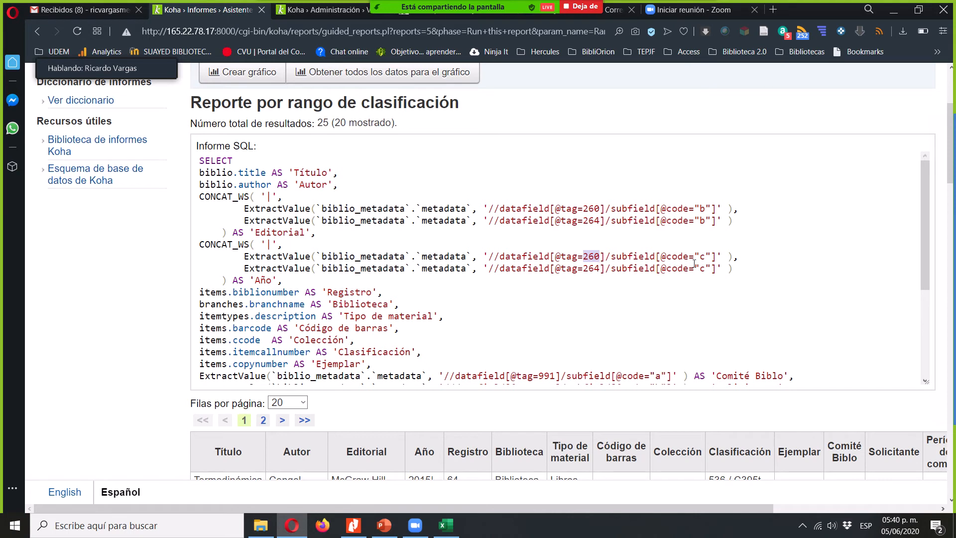
double_click(212, 294)
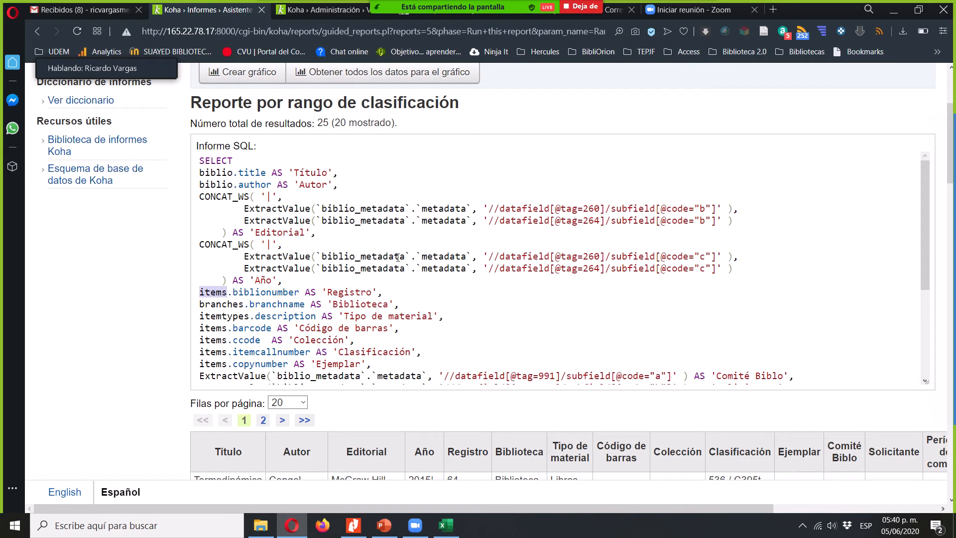
drag(405, 255, 333, 251)
click(244, 253)
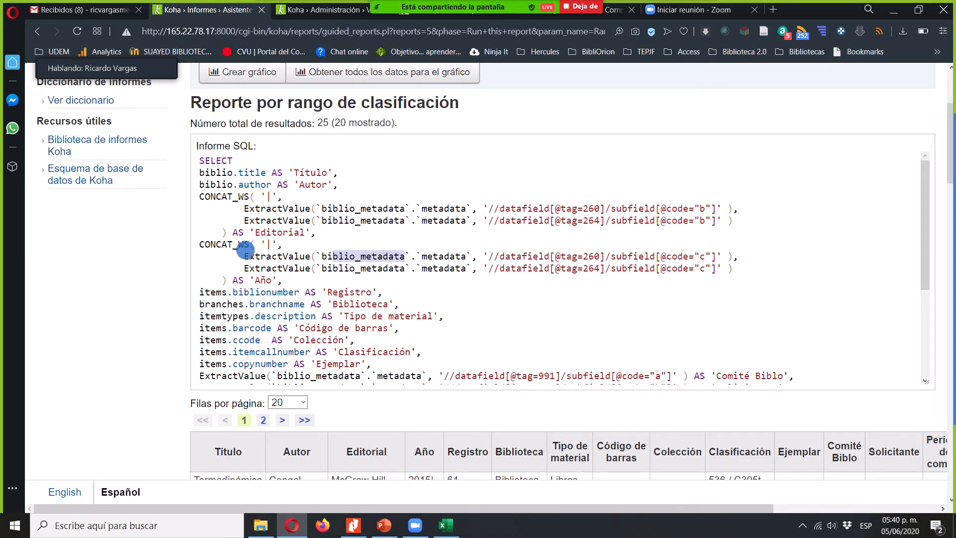
drag(244, 253, 712, 257)
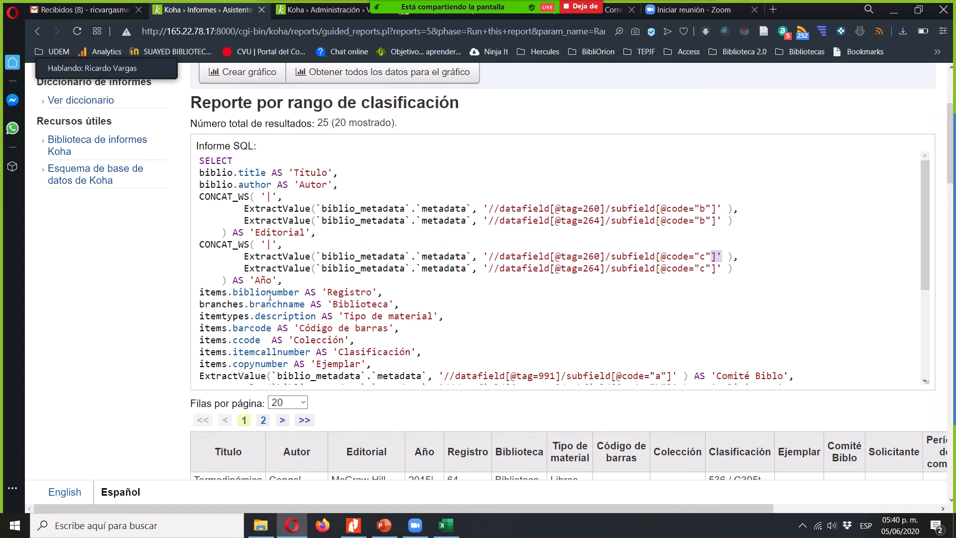
- Highlight the items and branches table names and read down the SQL query to its WHERE and AND conditions
double_click(215, 293)
double_click(219, 305)
key(Right)
key(Down)
key(Down)
key(Down)
key(Down)
key(Down)
key(Down)
key(Down)
key(Down)
key(Down)
key(Down)
key(Down)
key(Down)
key(Down)
key(Down)
key(Down)
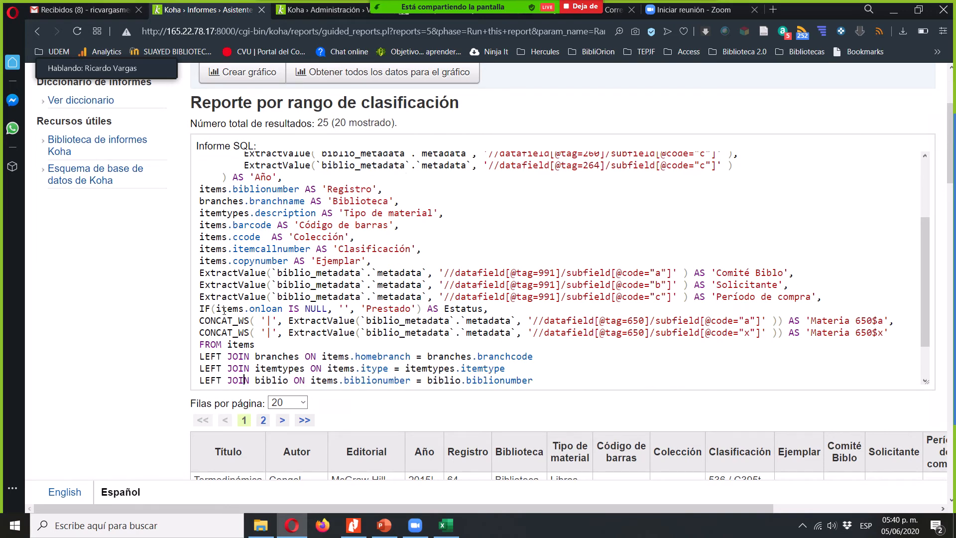
key(Down)
key(Down)
key(Down)
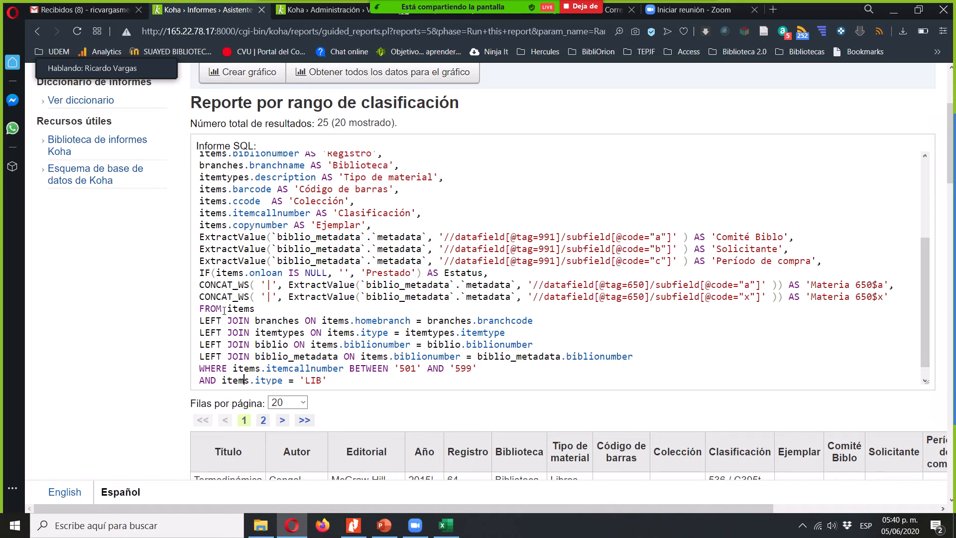
- Select the query's whole column list, from the line before FROM up to SELECT
key(Up)
key(Up)
key(Up)
key(Up)
key(Up)
key(Up)
key(Left)
key(Left)
key(Up)
key(shift+Up)
key(shift+Up)
key(shift+Up)
key(shift+Up)
key(shift+Up)
key(shift+Up)
key(shift+Up)
key(shift+Up)
key(shift+Up)
key(shift+Up)
key(shift+Up)
key(shift+Up)
key(shift+Up)
key(shift+Up)
key(shift+Up)
key(shift+Up)
key(shift+Up)
key(shift+Up)
key(shift+Up)
key(shift+Up)
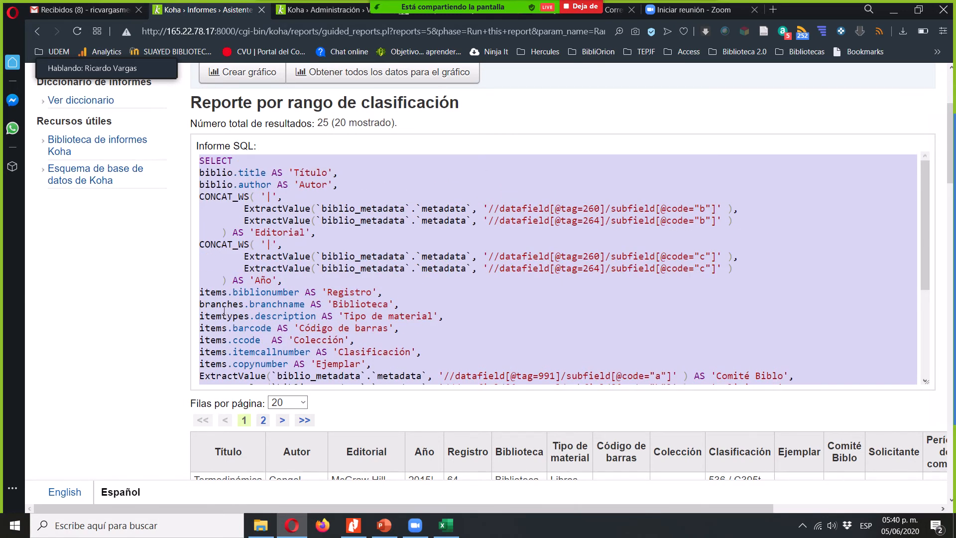
- Return to the end of the SQL query and select several lines around its LEFT JOIN clauses
key(Down)
key(Down)
key(Down)
key(Down)
key(Down)
key(Down)
key(Down)
key(Down)
key(Down)
key(Down)
key(Down)
key(Down)
key(Down)
key(Down)
key(Down)
key(Down)
key(Down)
key(Down)
key(Down)
key(Down)
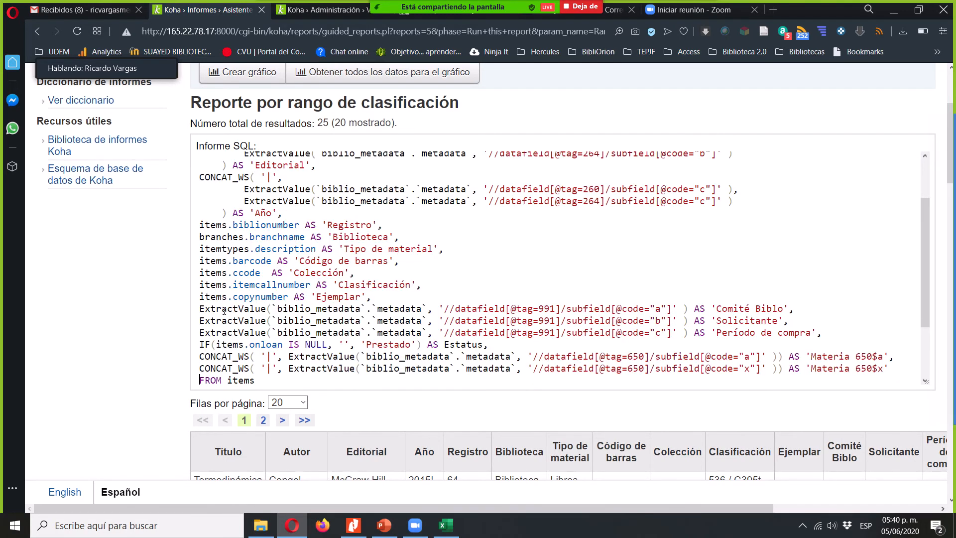
key(Up)
key(Up)
key(Up)
key(Up)
key(Up)
key(Up)
key(Up)
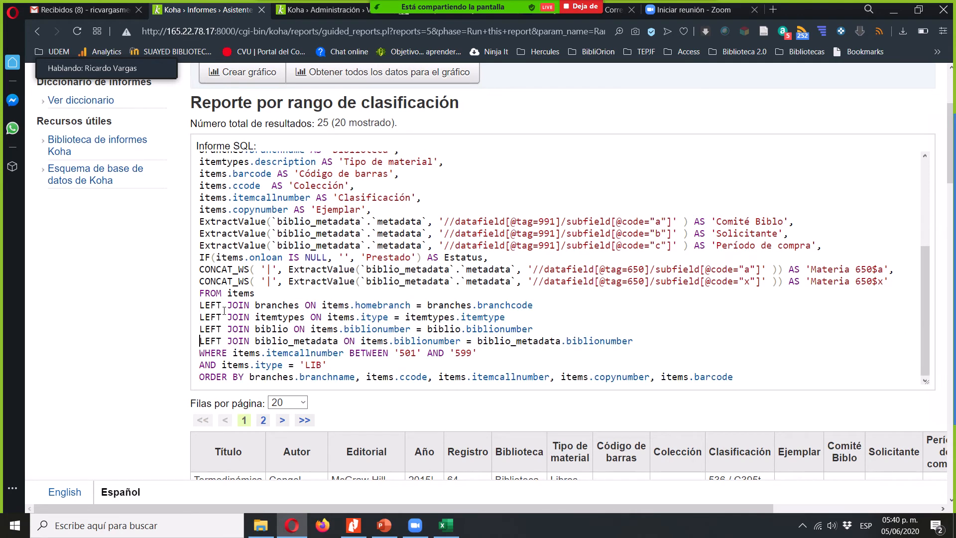
key(shift+Down)
key(shift+Down)
key(shift+Down)
key(shift+Down)
key(shift+Down)
- Highlight the items, branches and biblio tables in the FROM and JOIN clauses, and items.itemcallnumber in the WHERE condition
double_click(242, 293)
double_click(282, 305)
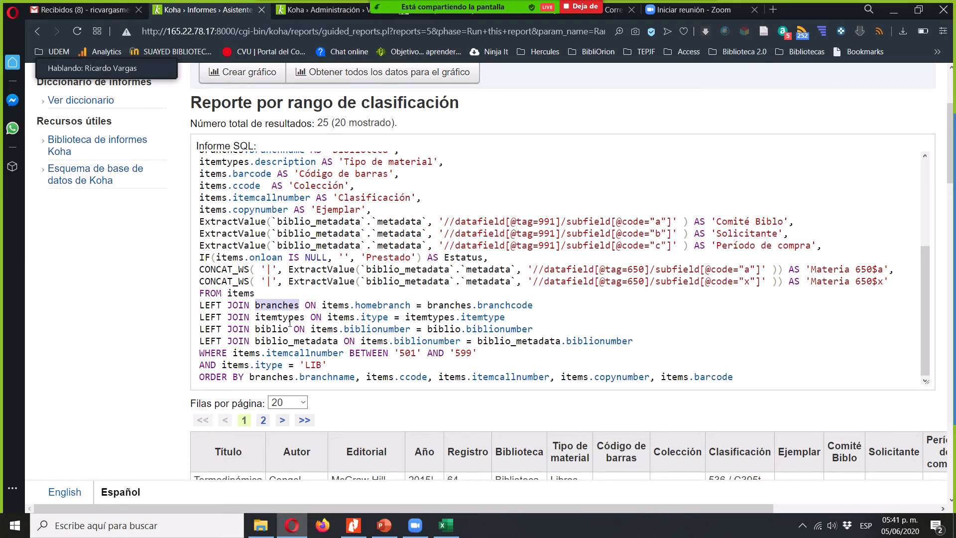
double_click(271, 329)
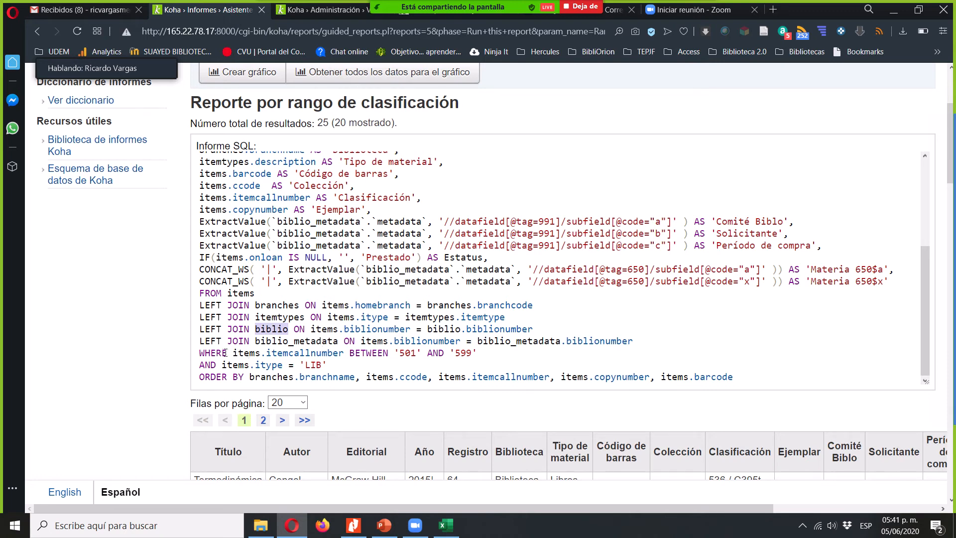
drag(344, 353, 228, 352)
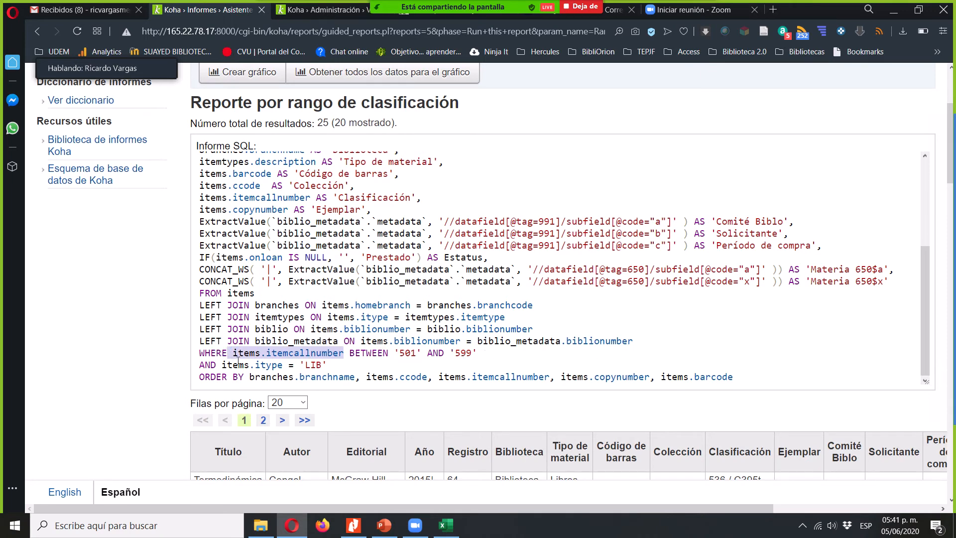
- Highlight the itype field and the 'LIB' value in the query's AND condition
drag(283, 365, 250, 364)
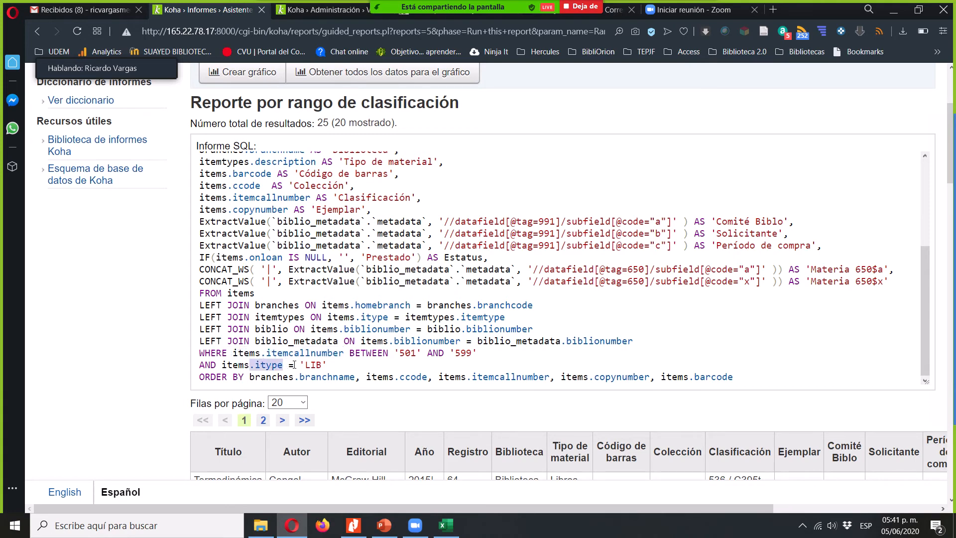
double_click(307, 364)
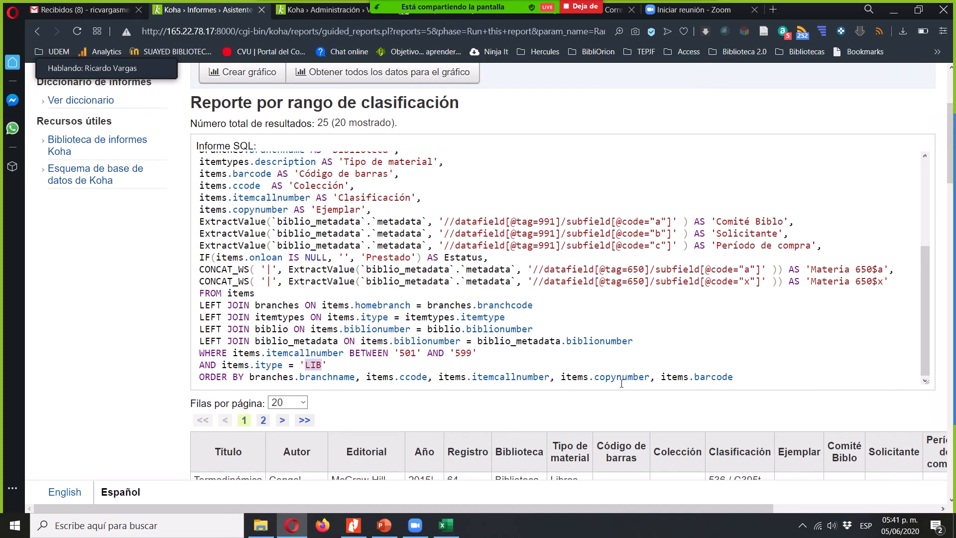
click(777, 183)
- Open Reporte por rango de clasificación for editing and go to the end of its SQL code
scroll(778, 182, up, 1)
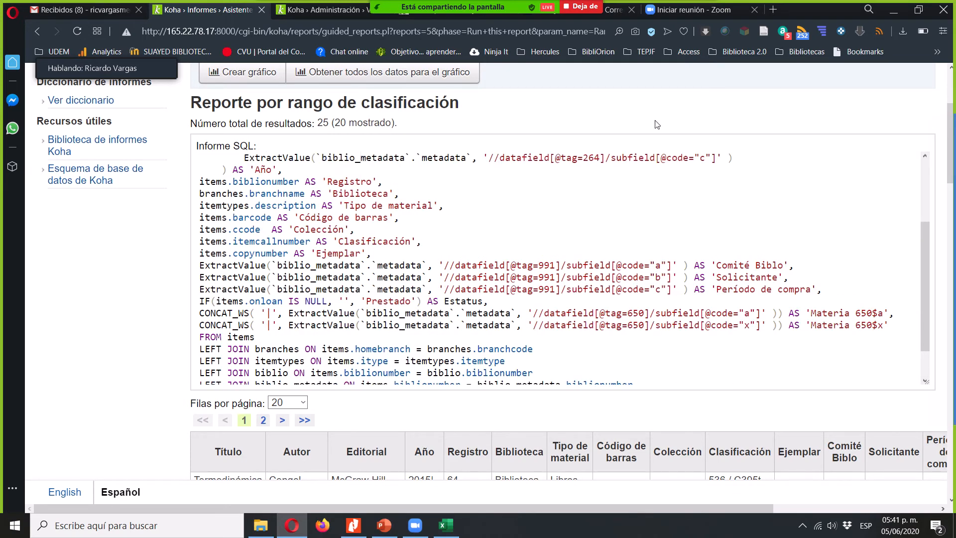
scroll(656, 125, up, 4)
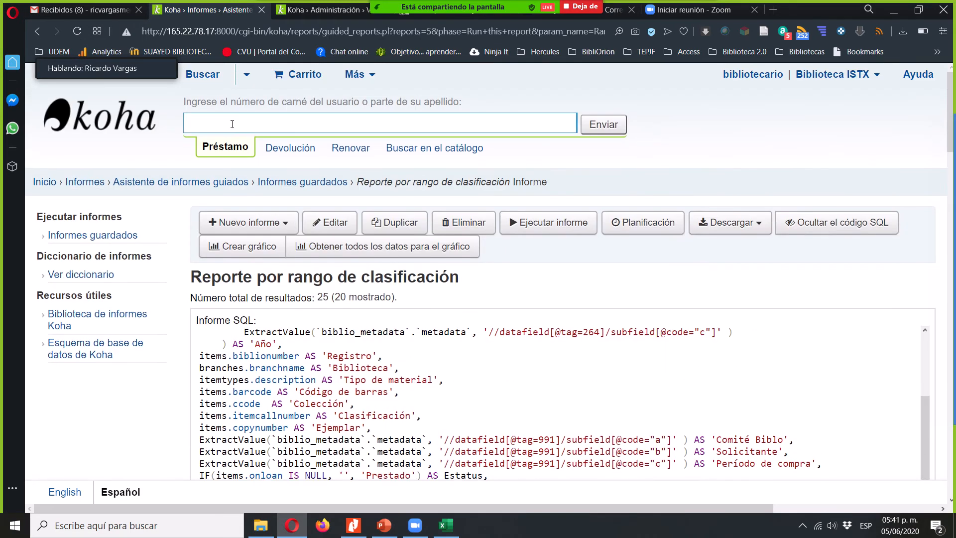
click(329, 224)
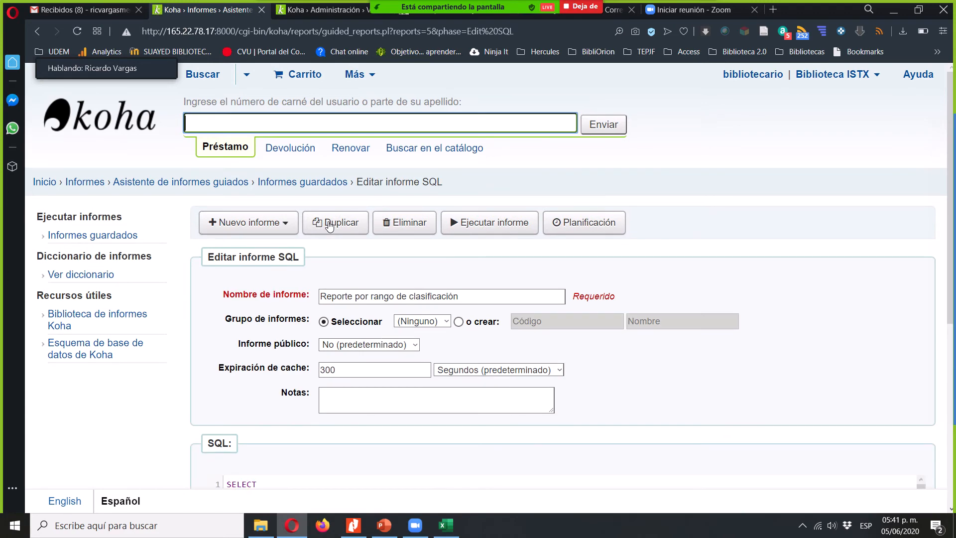
scroll(166, 397, down, 3)
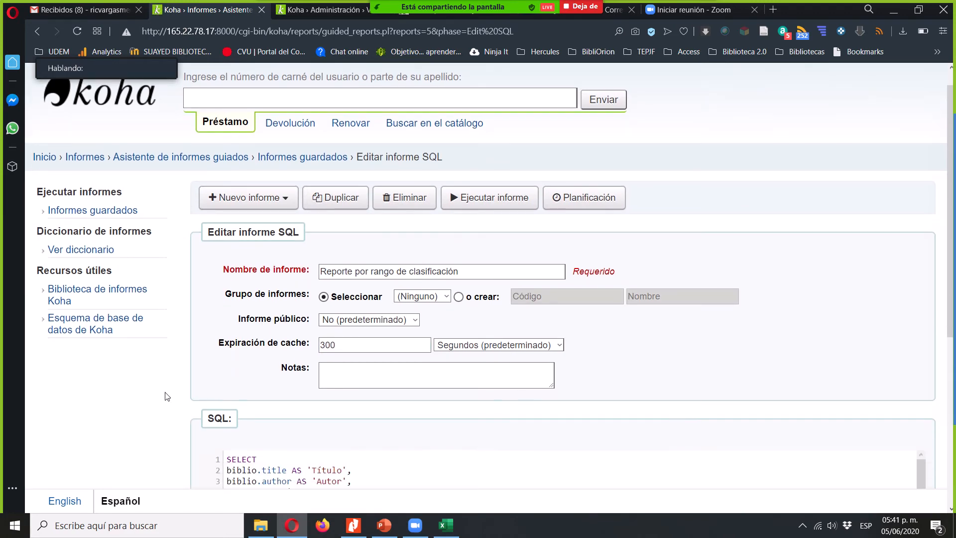
scroll(166, 397, down, 4)
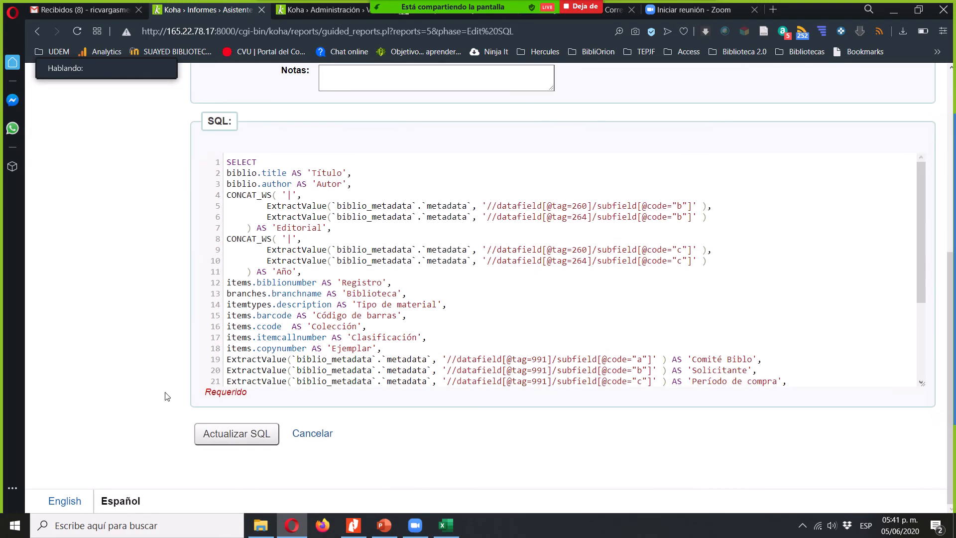
click(534, 317)
key(ctrl+End)
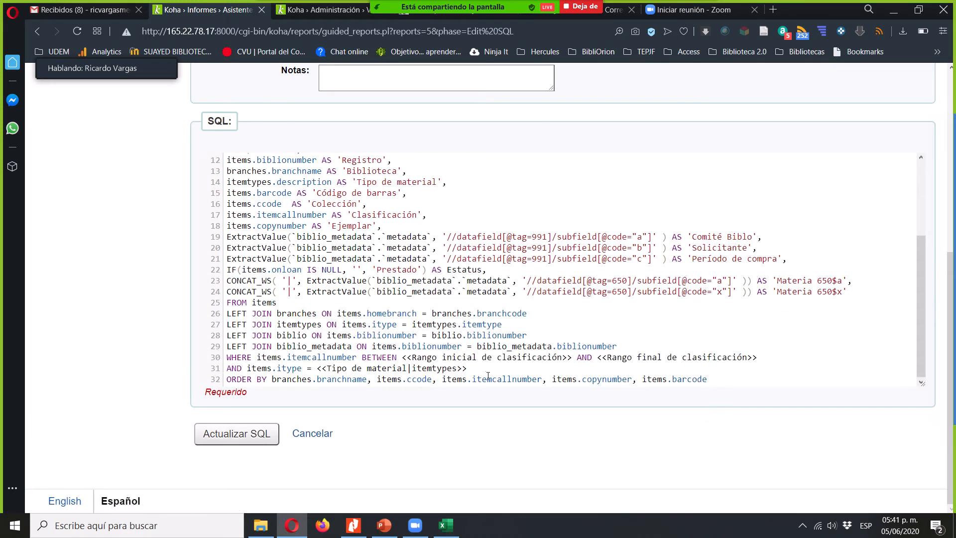
- Highlight the WHERE and AND conditions, then items.itemcallnumber, BETWEEN and the <<Rango inicial de clasificación>> parameter
drag(464, 368, 218, 361)
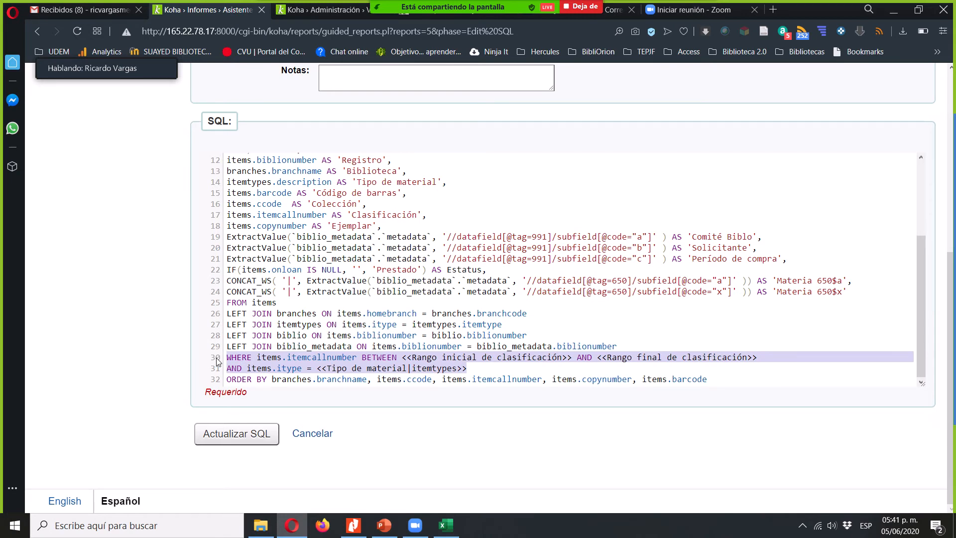
double_click(330, 357)
double_click(388, 358)
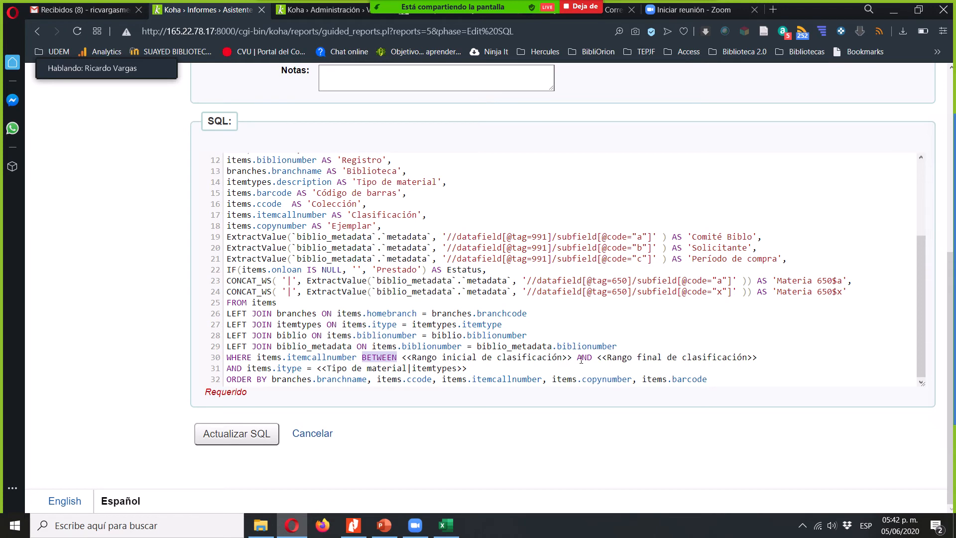
drag(573, 358, 403, 358)
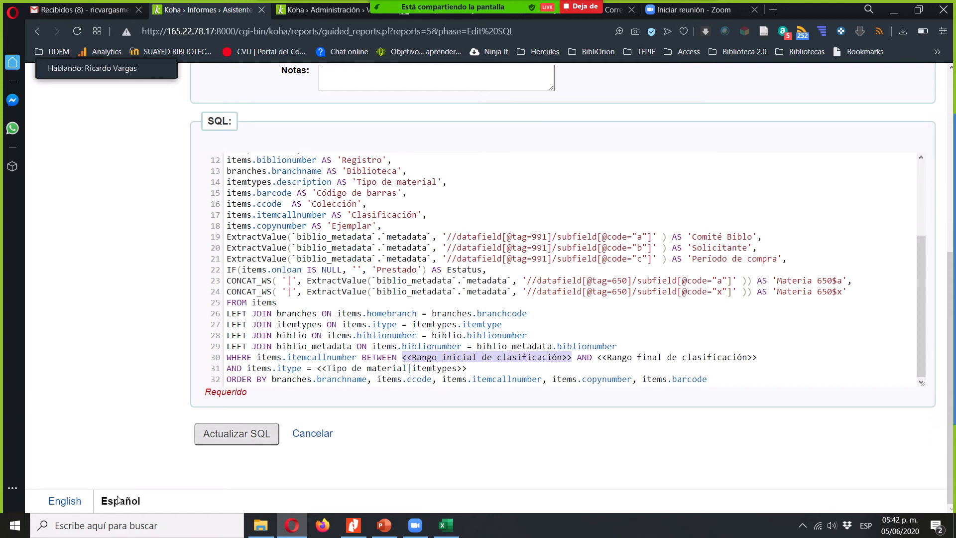
- Start Access and open the recent database Reportes.accdb
mouse_move(263, 527)
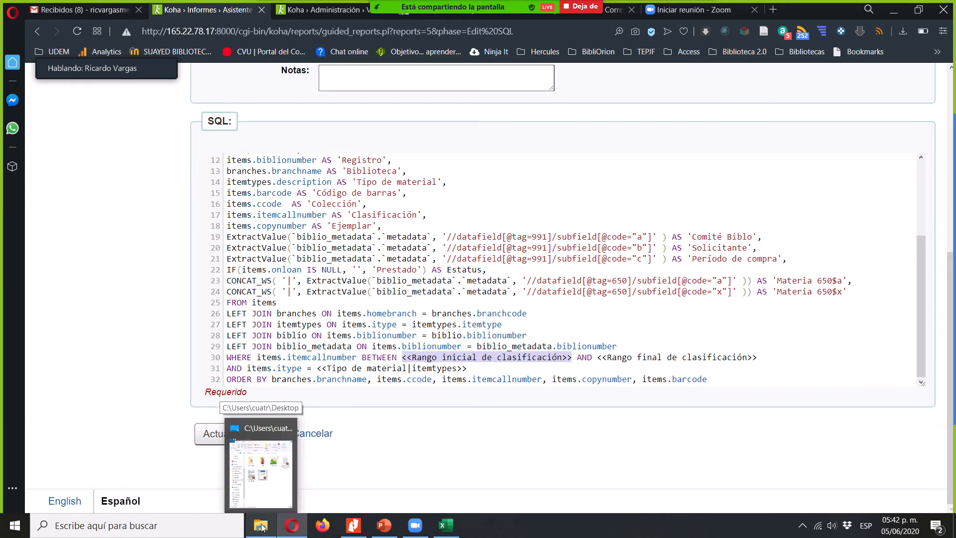
click(15, 525)
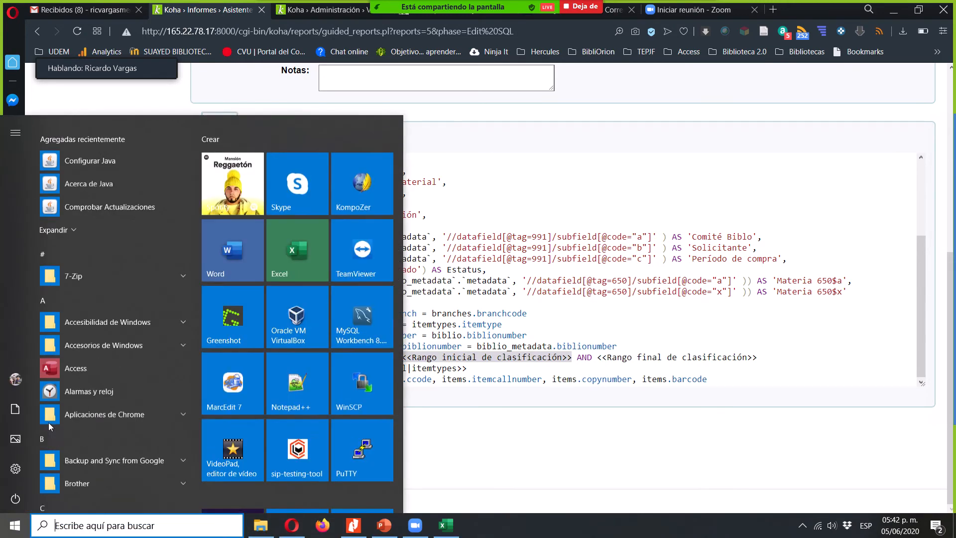
click(93, 360)
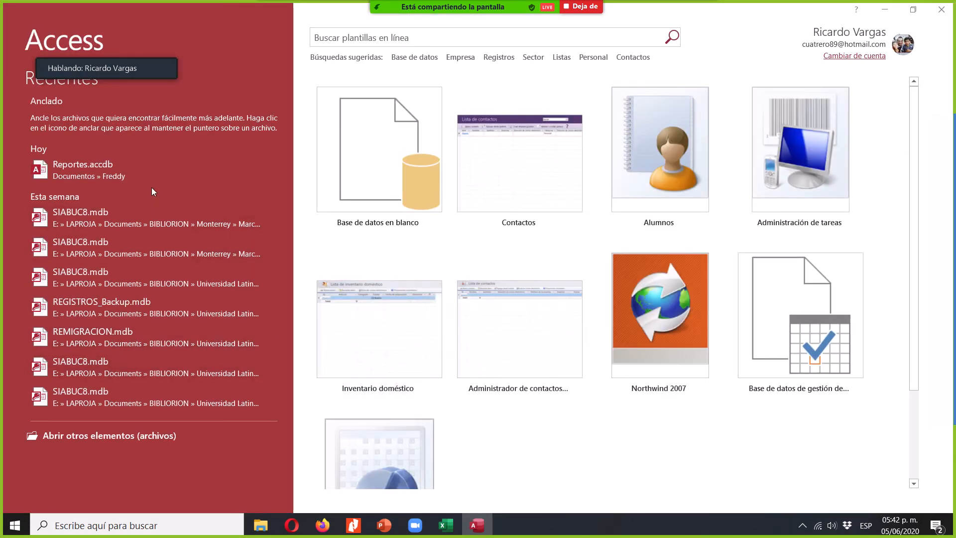
click(130, 175)
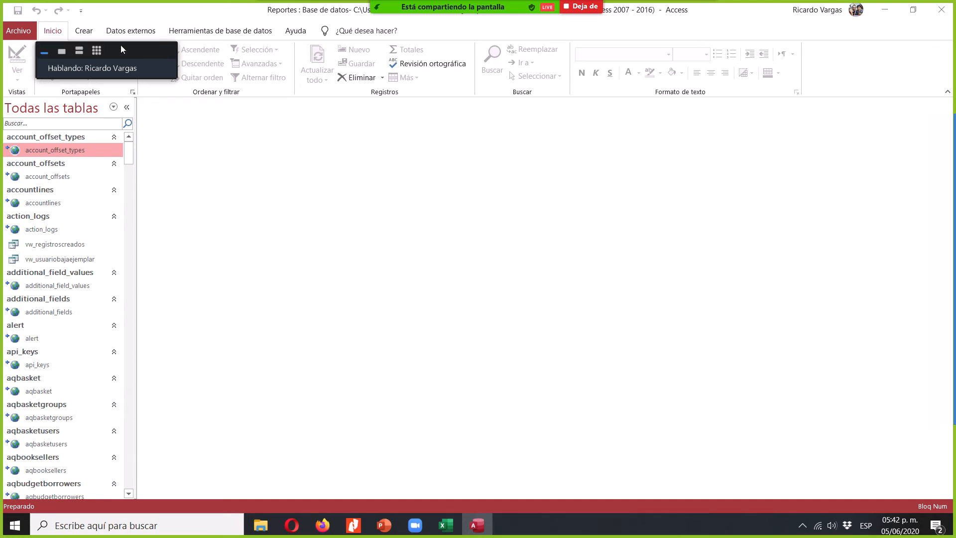
- Create a new design-view query containing the borrowers, categories and branches tables
click(85, 31)
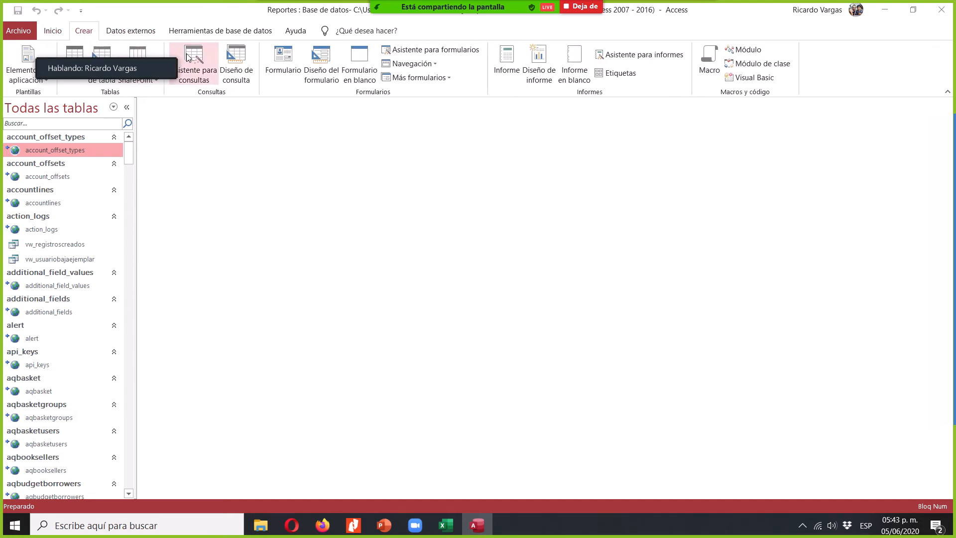
click(234, 79)
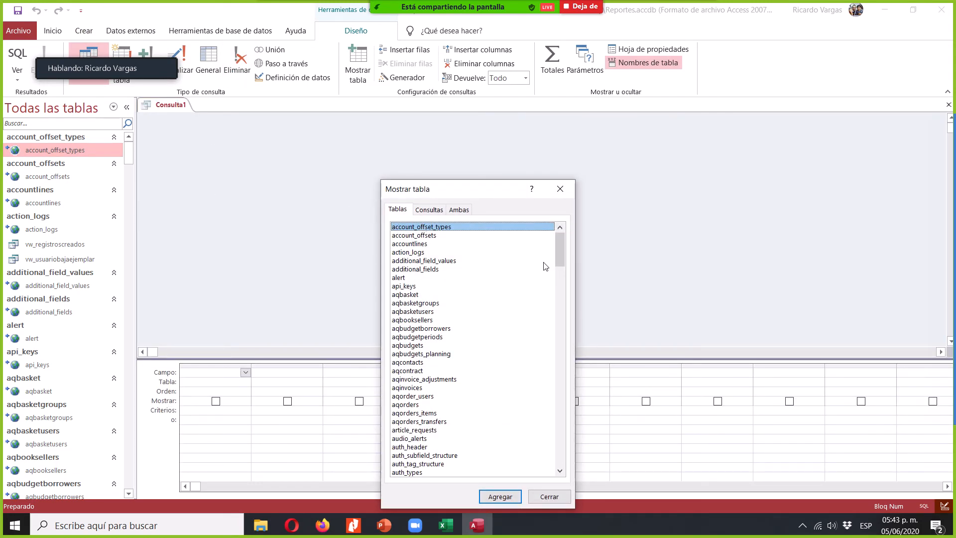
drag(561, 245, 576, 280)
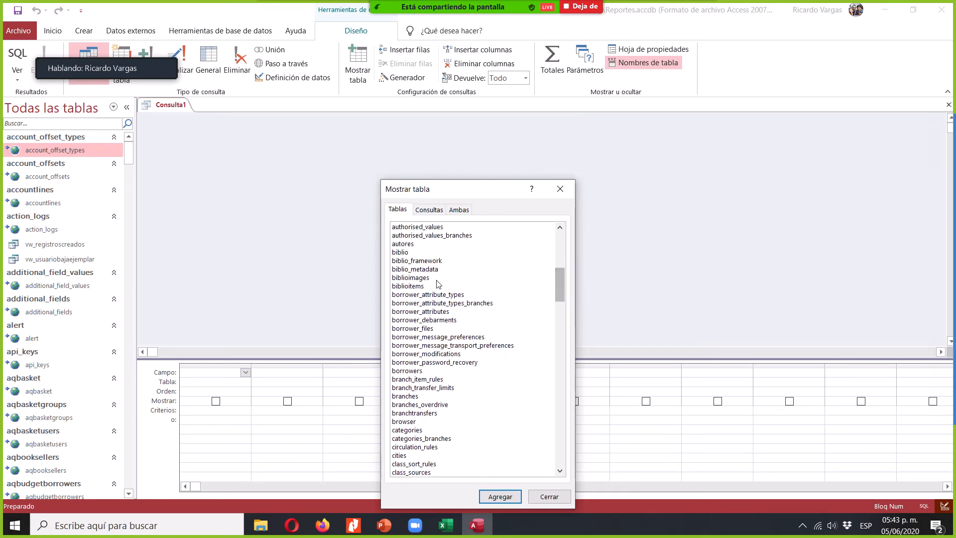
click(412, 371)
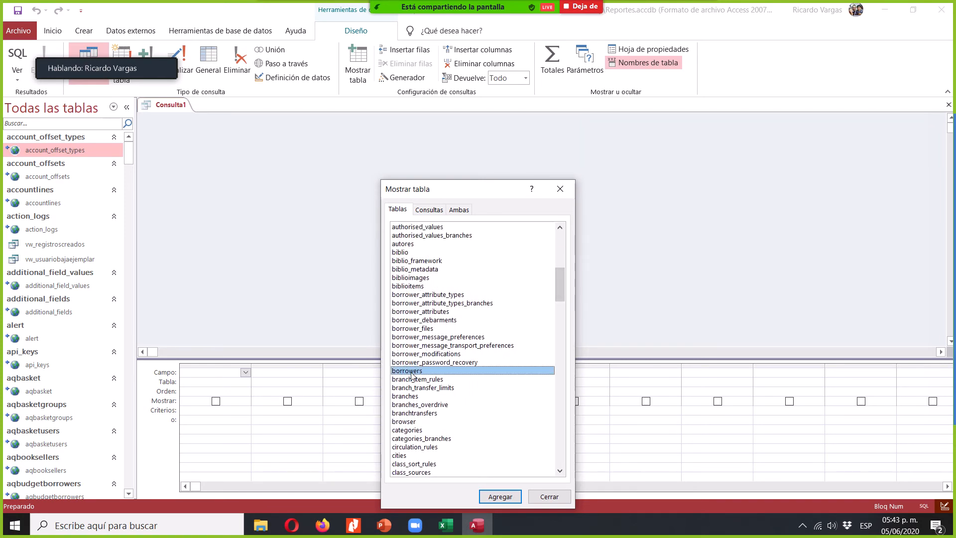
double_click(411, 371)
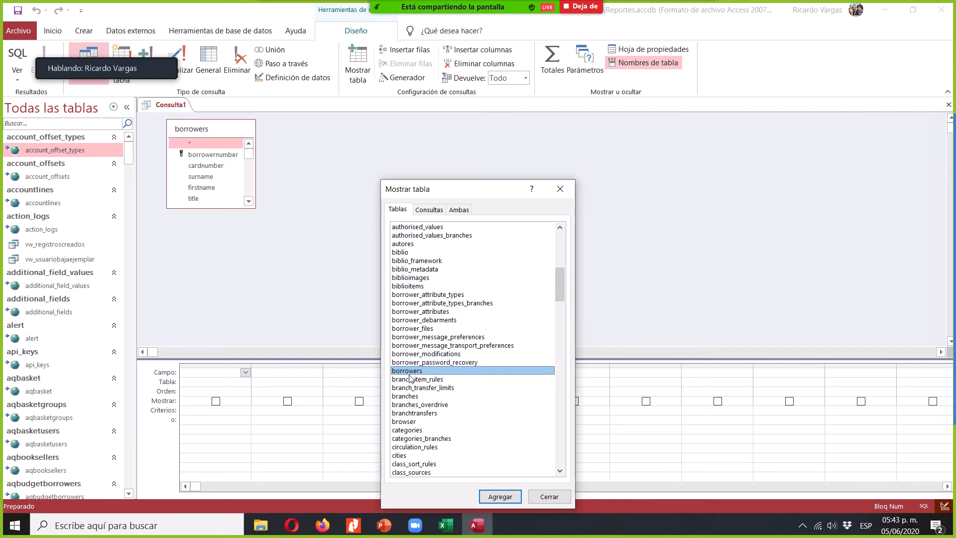
double_click(425, 430)
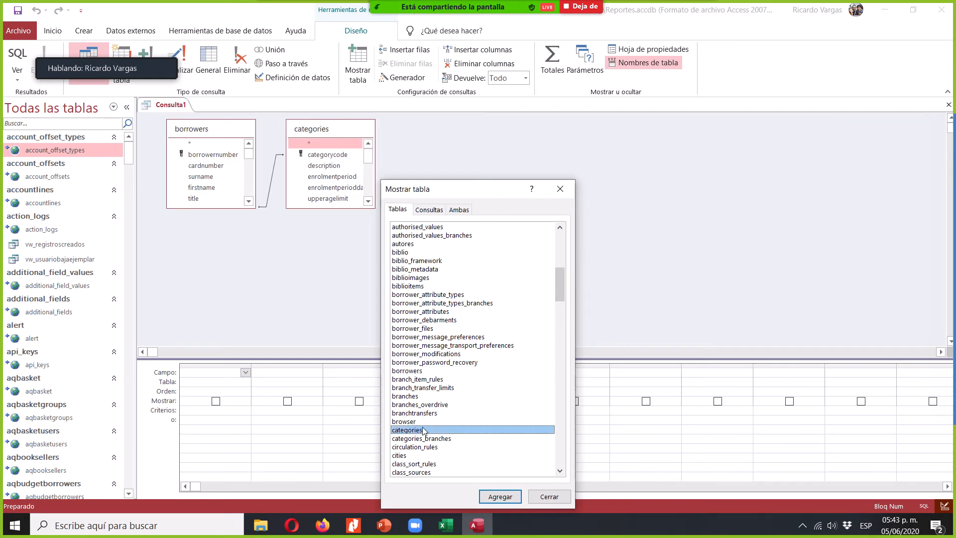
double_click(419, 396)
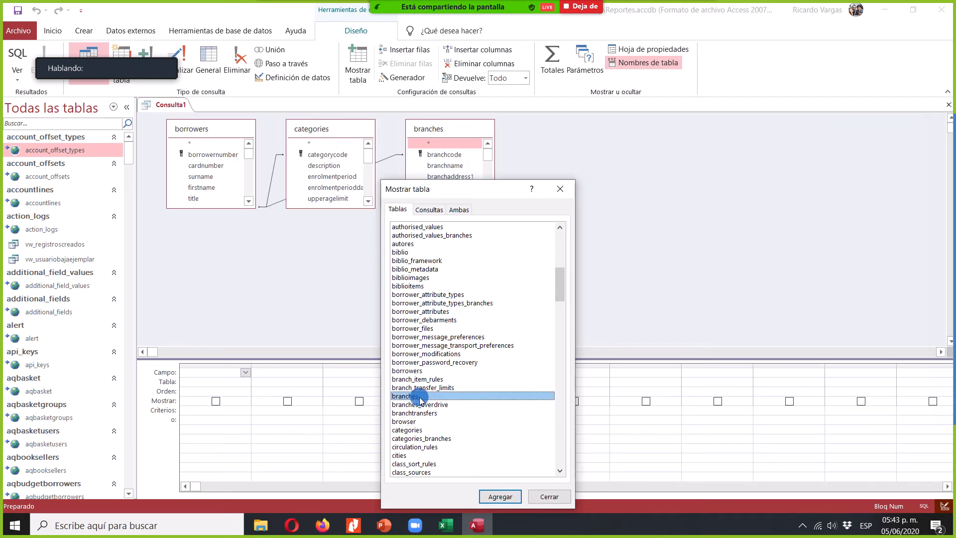
click(560, 189)
- Arrange the query's tables with borrowers between categories and branches, and lengthen the categories and borrowers field lists
drag(447, 128, 583, 155)
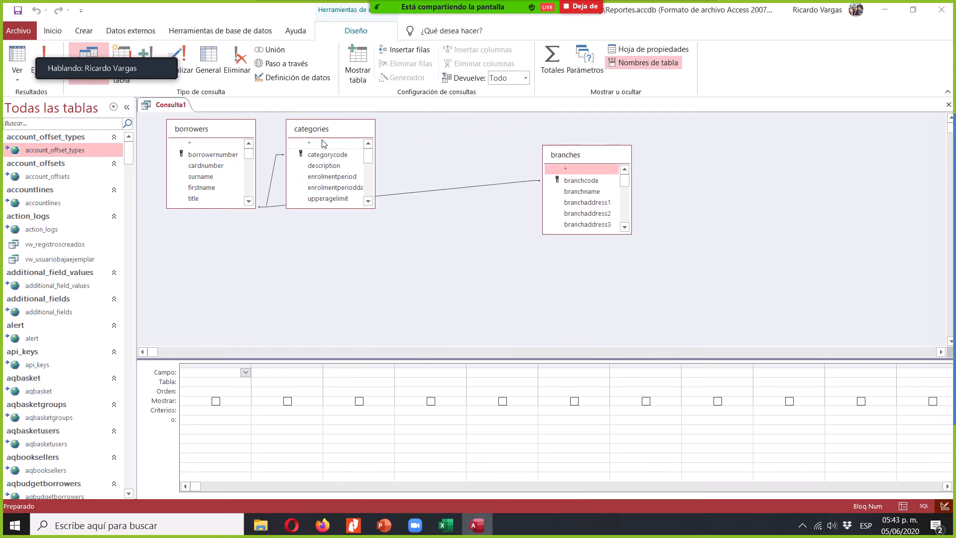
drag(220, 138, 448, 158)
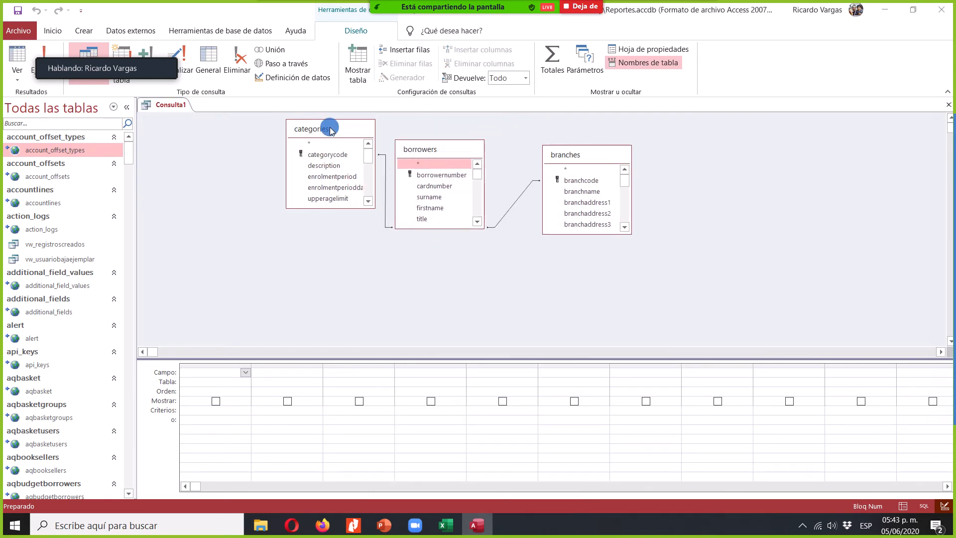
drag(330, 129, 249, 134)
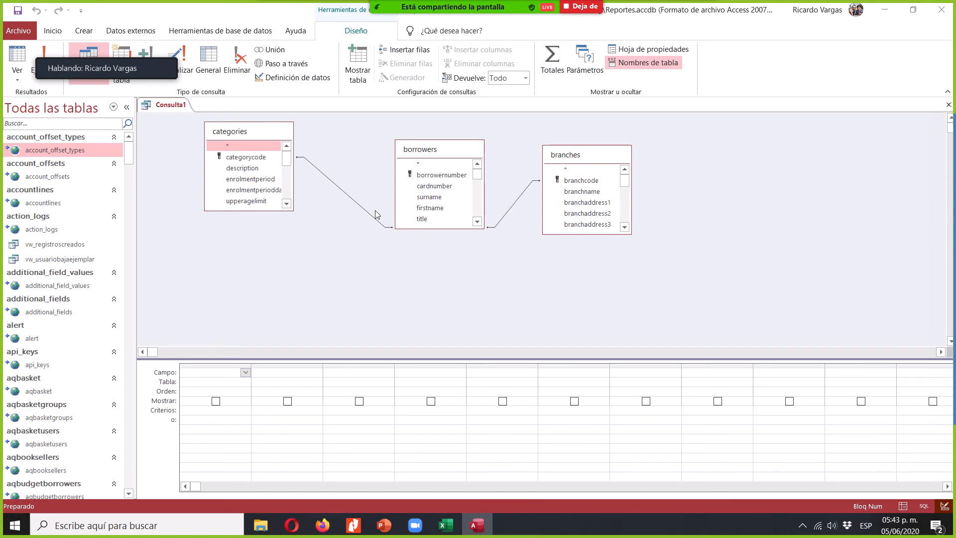
drag(280, 211, 283, 317)
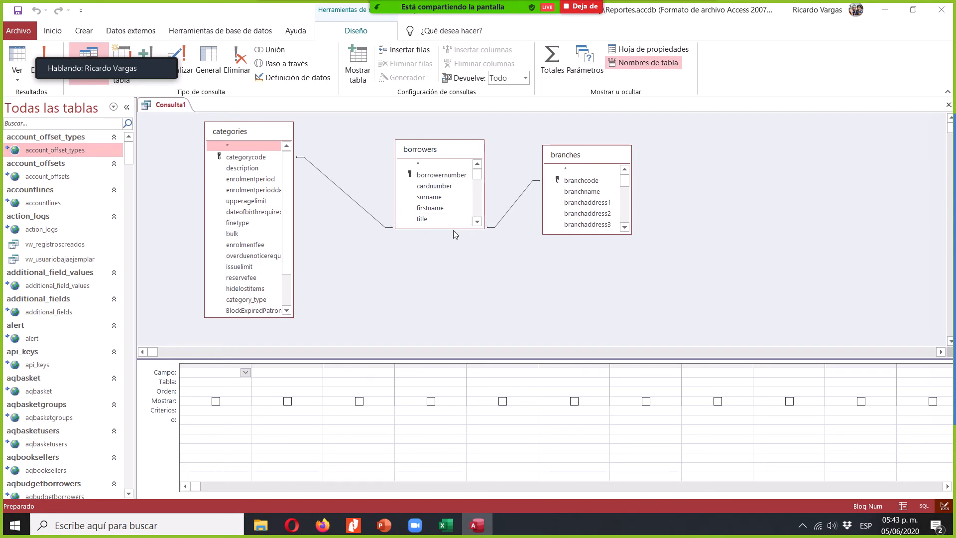
drag(454, 229, 455, 344)
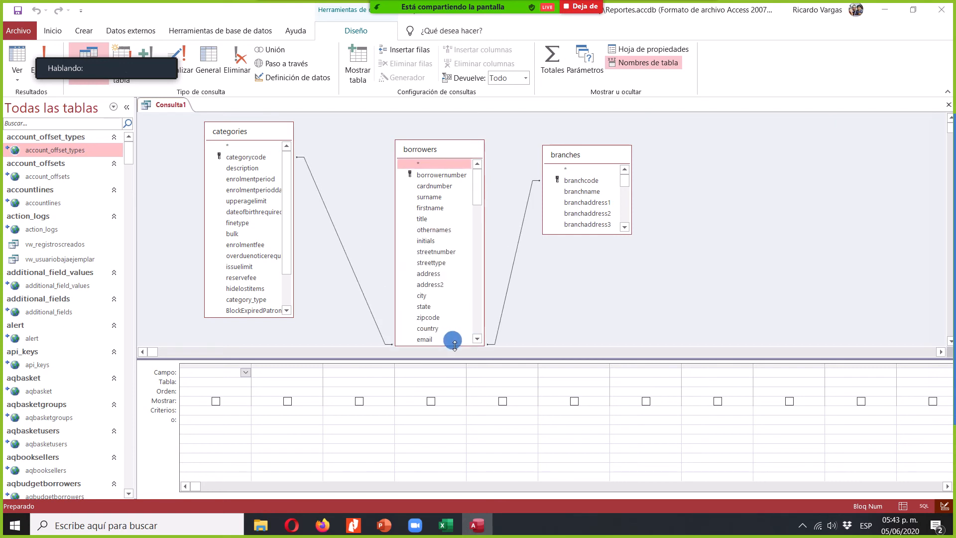
- Highlight the branchcode field in both the borrowers and branches tables to show how they are linked
drag(475, 191, 486, 262)
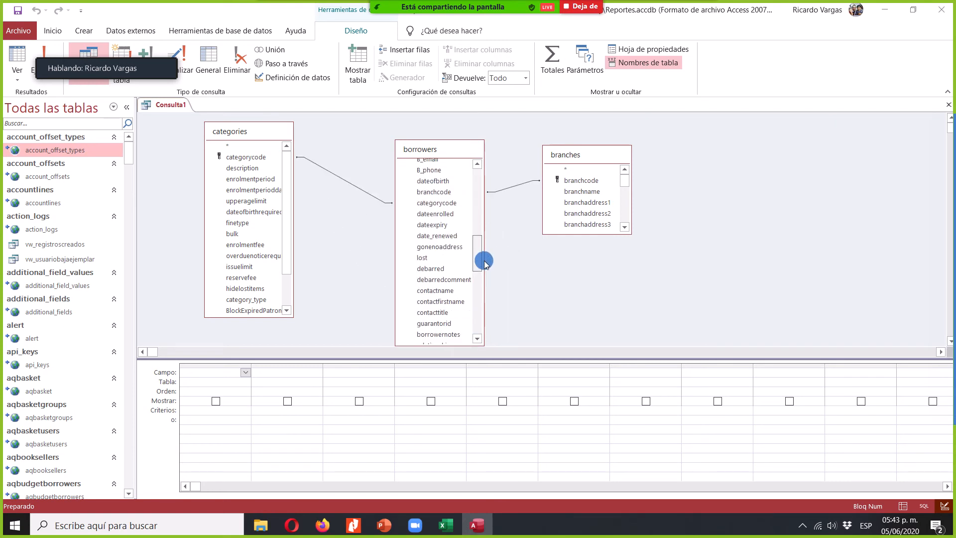
click(445, 194)
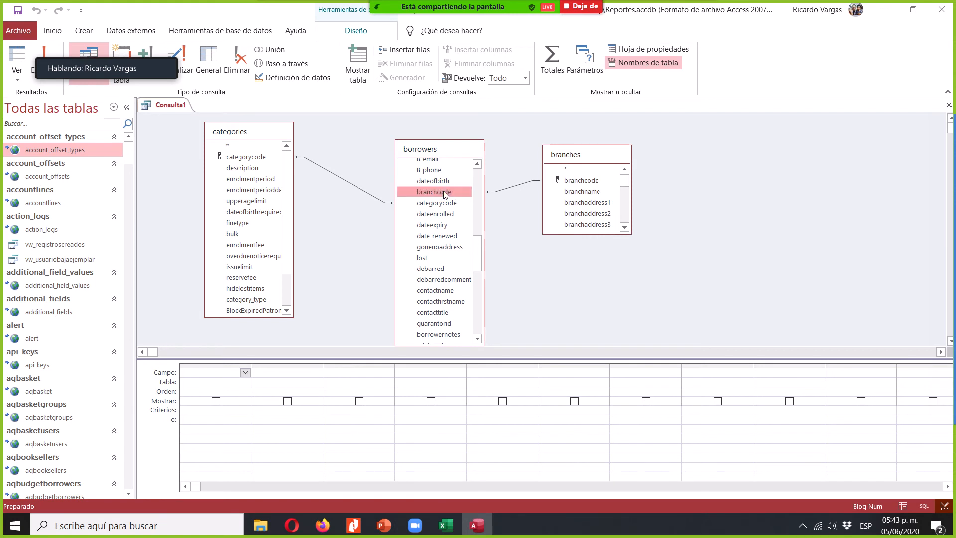
click(589, 182)
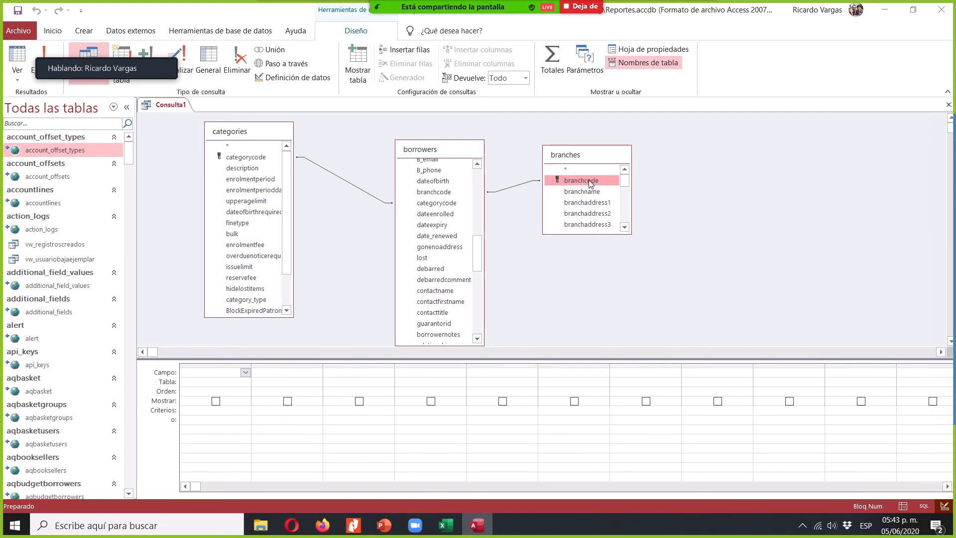
- Set the borrowers–branches join to include all records from borrowers and only the matching ones from branches
click(501, 190)
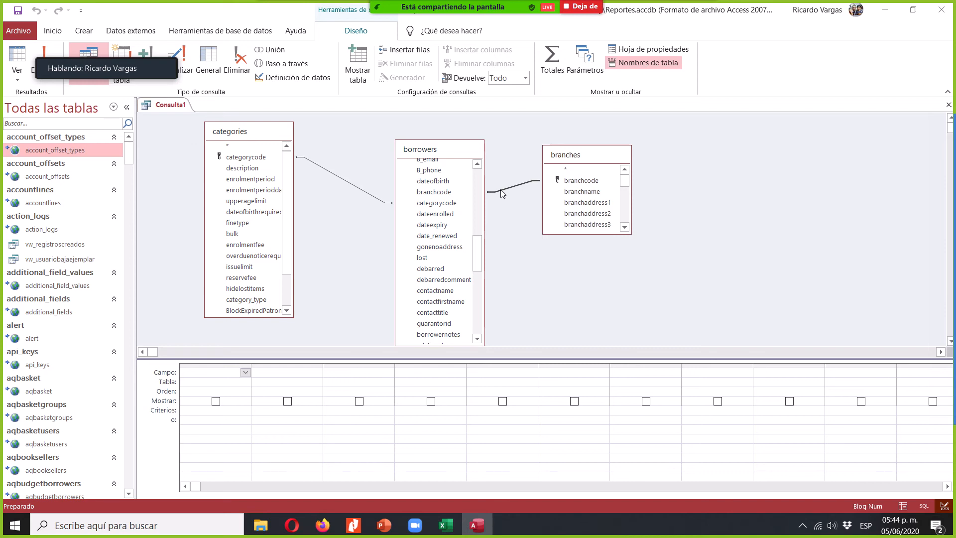
double_click(502, 193)
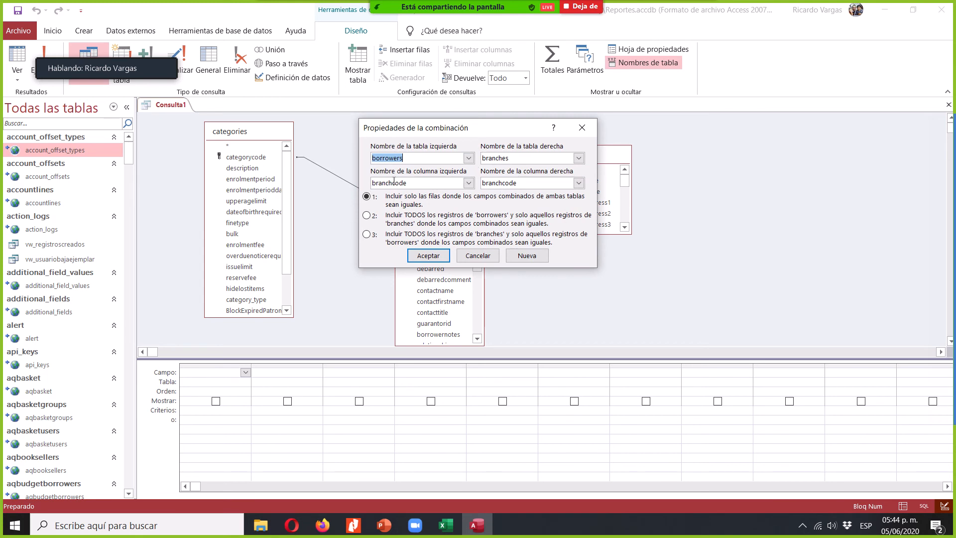
click(366, 219)
click(436, 255)
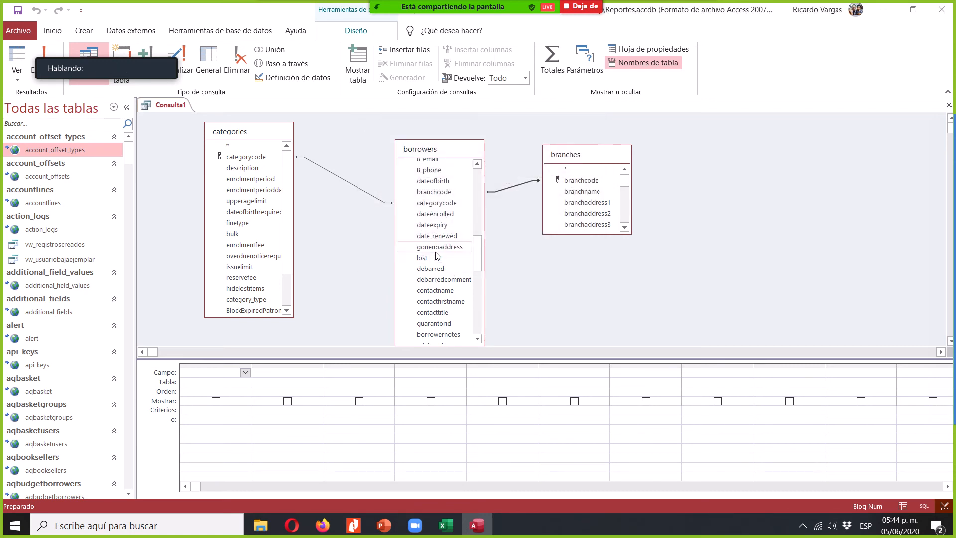
- Set the borrowers–categories join to include all borrowers records and only the matching categories records
double_click(351, 185)
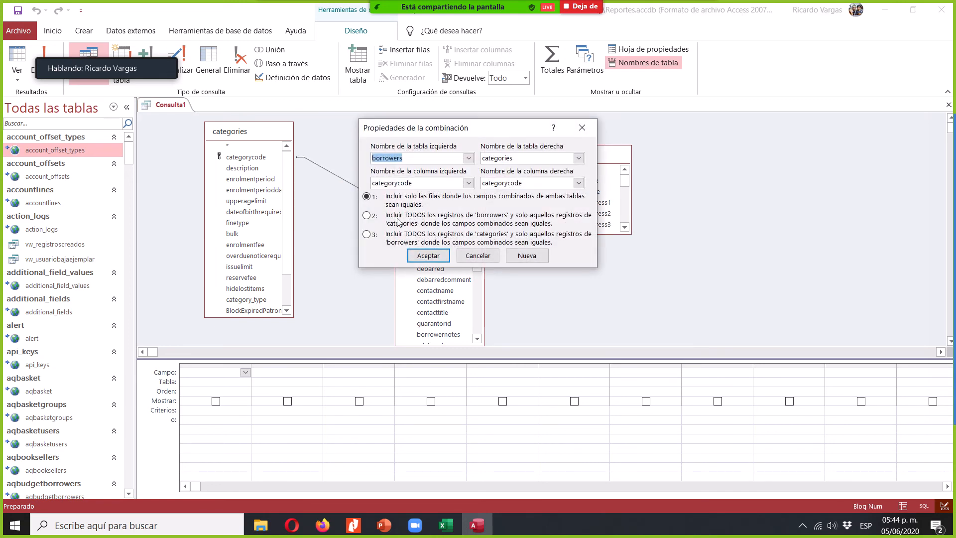
click(366, 216)
click(427, 256)
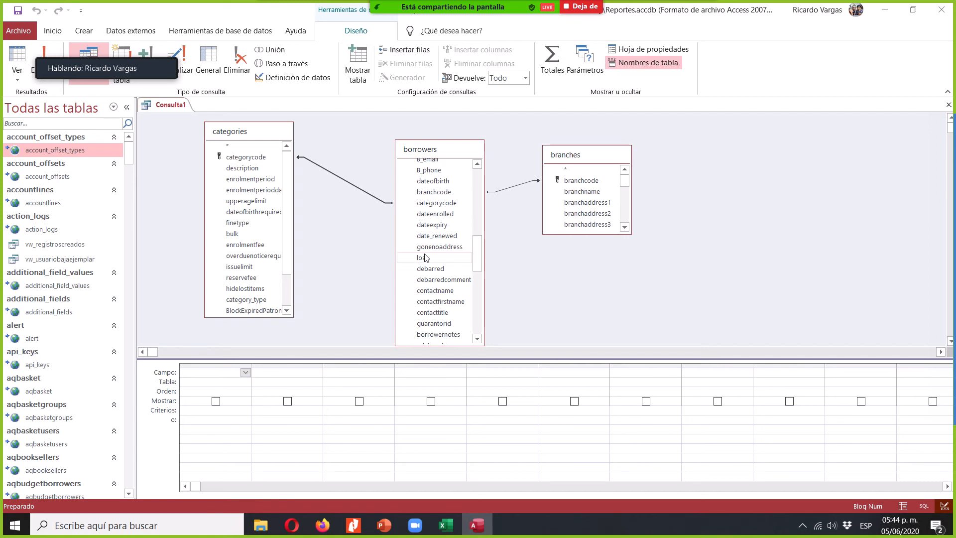
- Add cardnumber, surname and firstname from borrowers, branchname from branches and description from categories to the query's output fields
drag(481, 260, 478, 164)
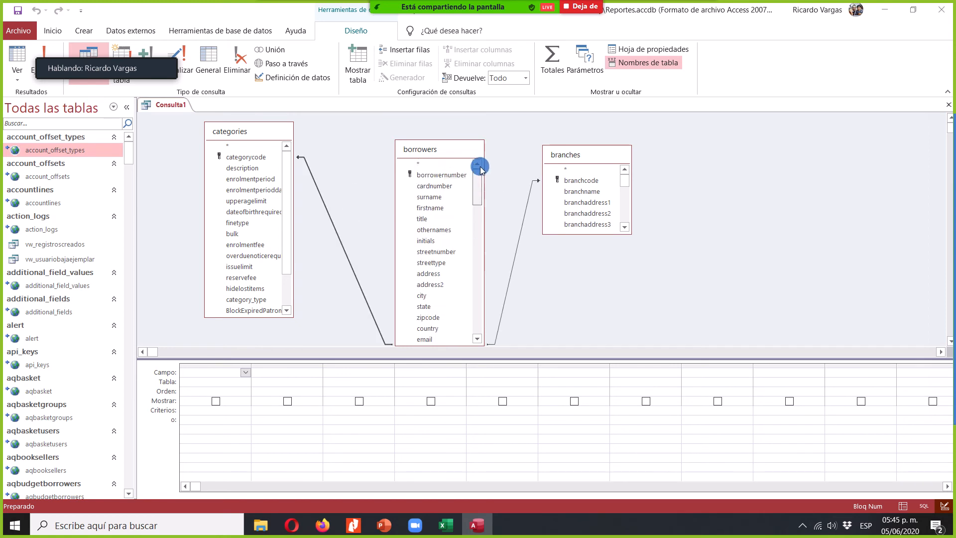
double_click(450, 187)
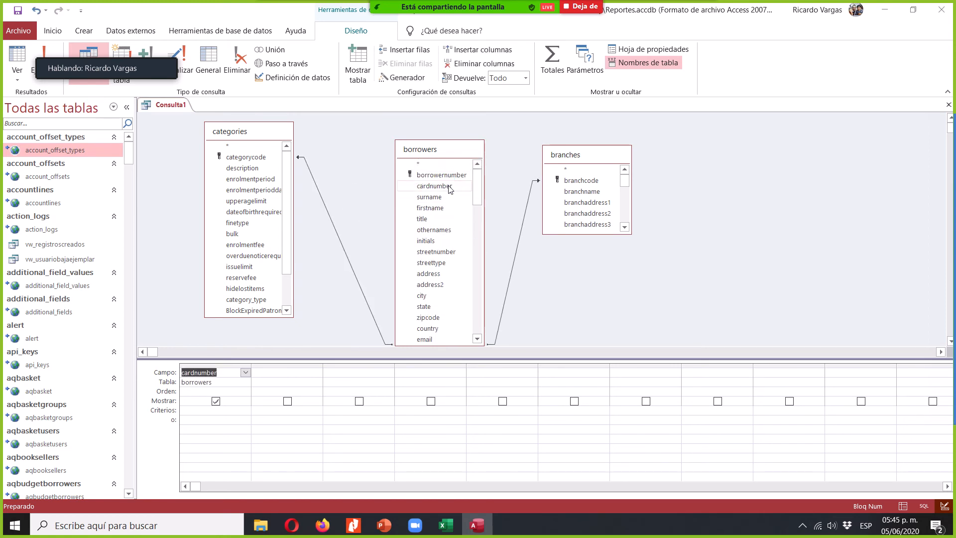
double_click(450, 197)
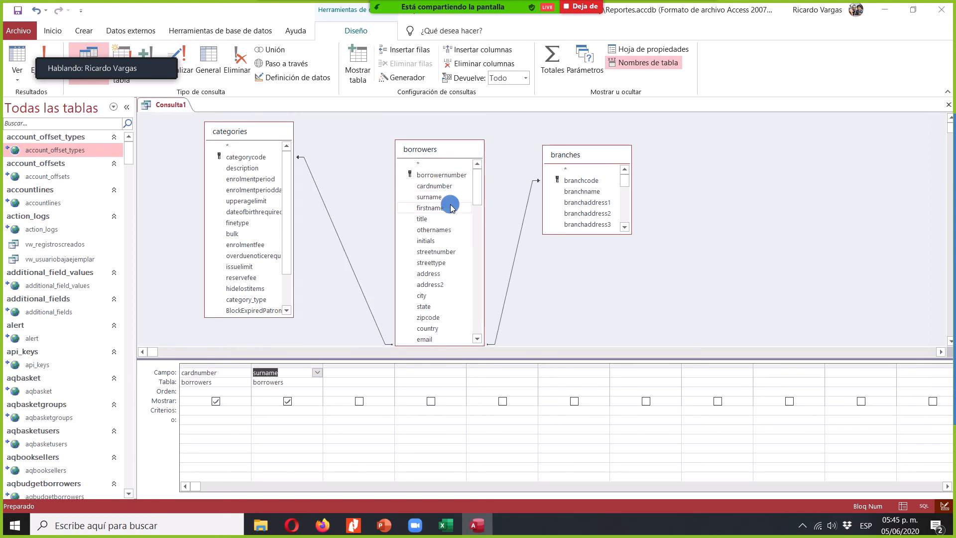
click(451, 208)
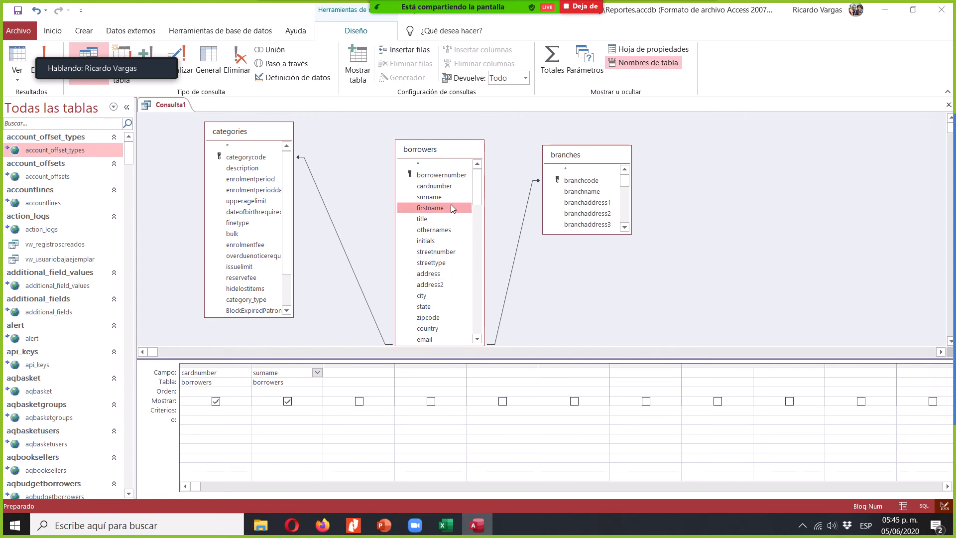
double_click(452, 208)
click(580, 192)
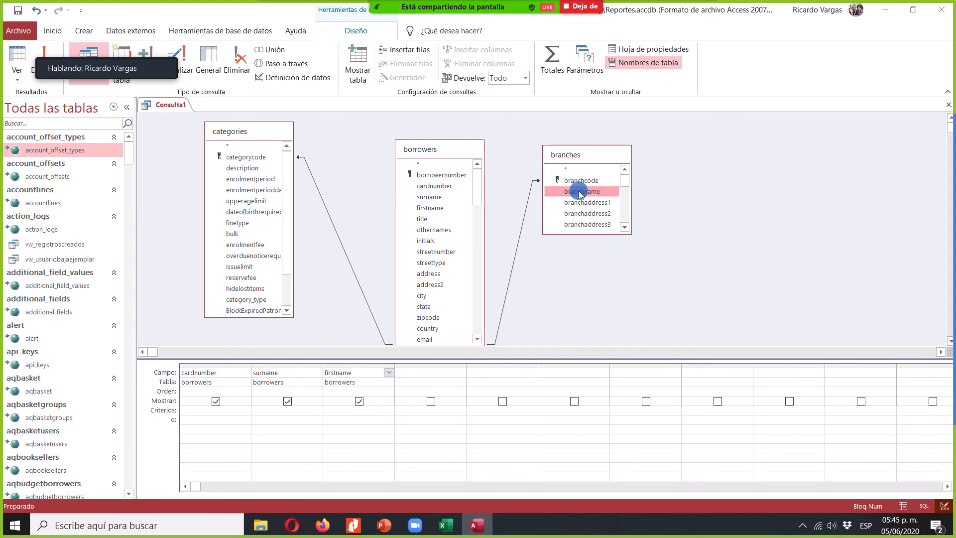
double_click(580, 192)
double_click(259, 169)
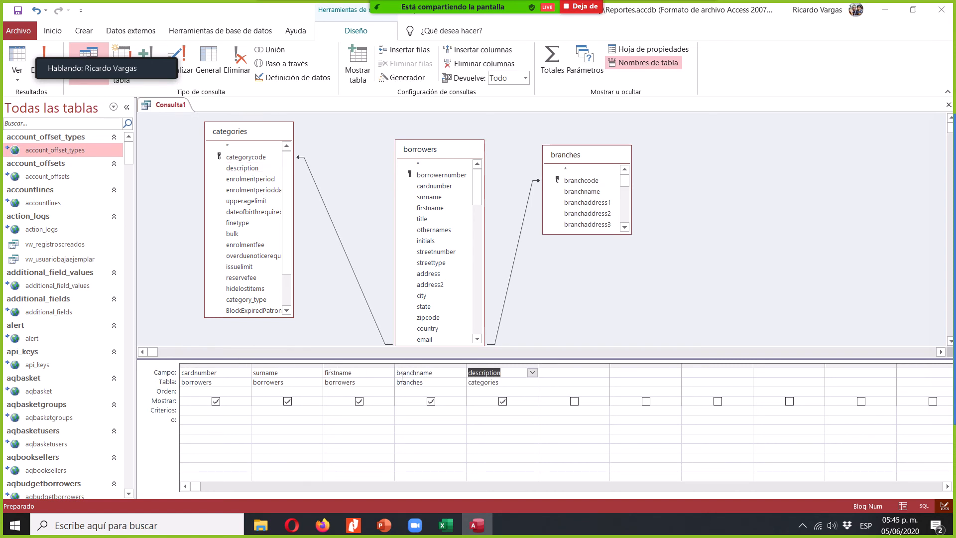
- Uncover the view options by moving the meeting overlay aside, and display the query's SQL code for copying
mouse_move(78, 61)
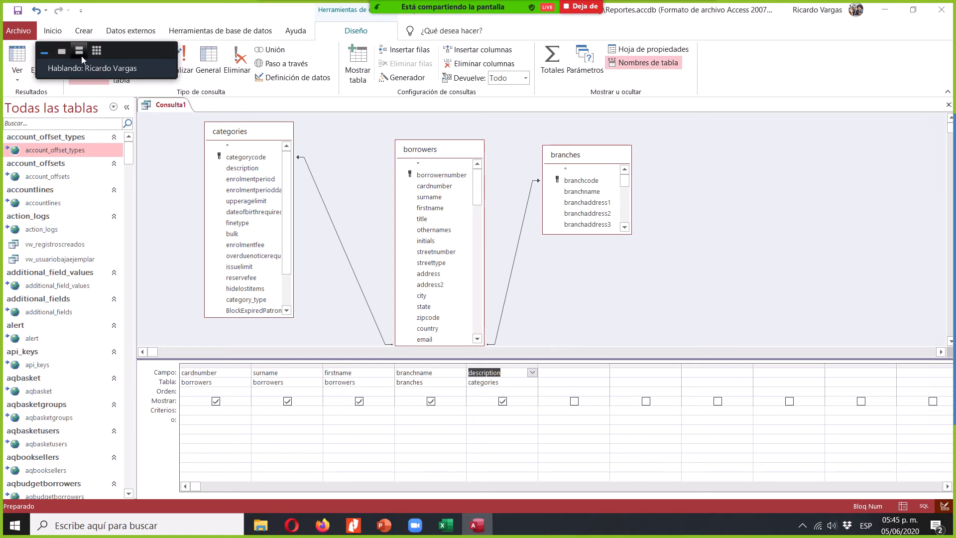
drag(121, 54, 243, 45)
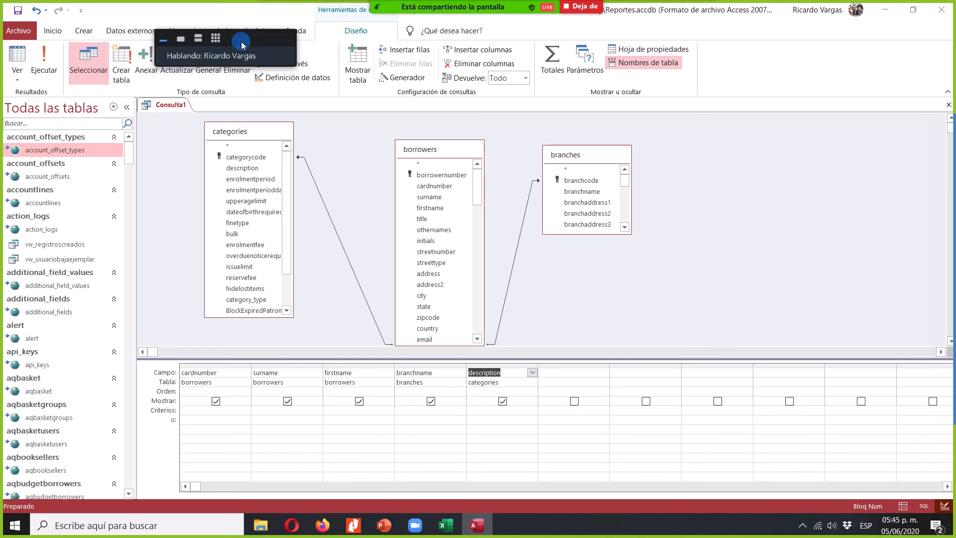
click(18, 73)
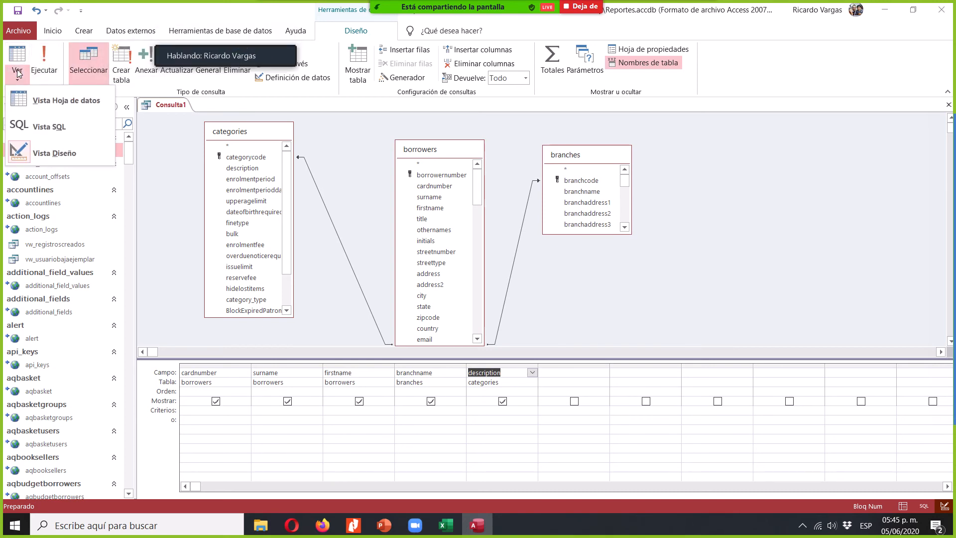
click(56, 127)
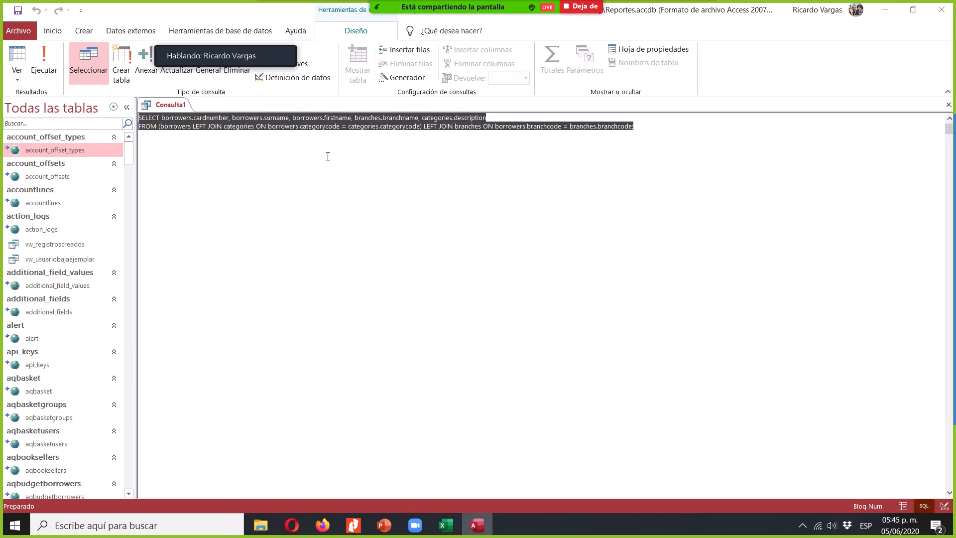
- Switch to Koha in Opera and start a new SQL report named "Usuarios completos"
click(300, 531)
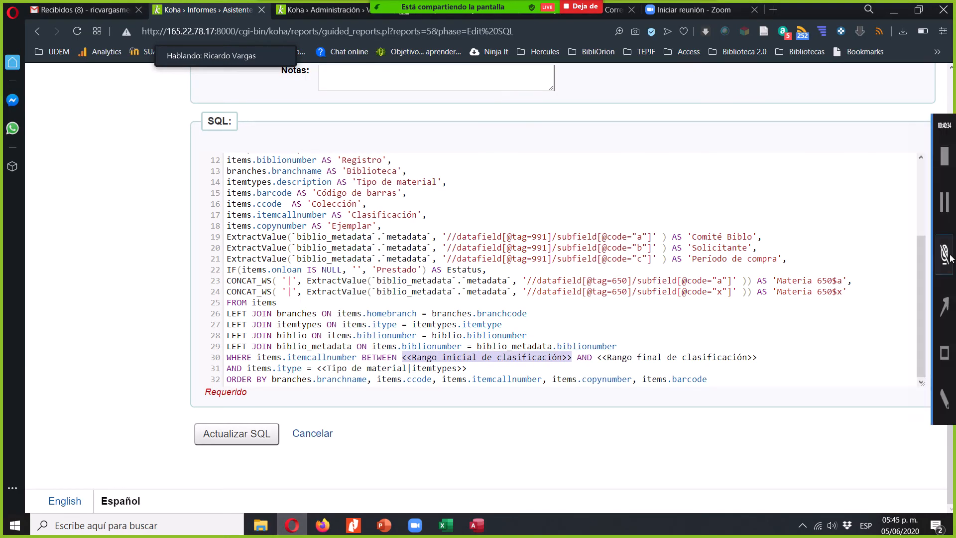
scroll(159, 339, up, 6)
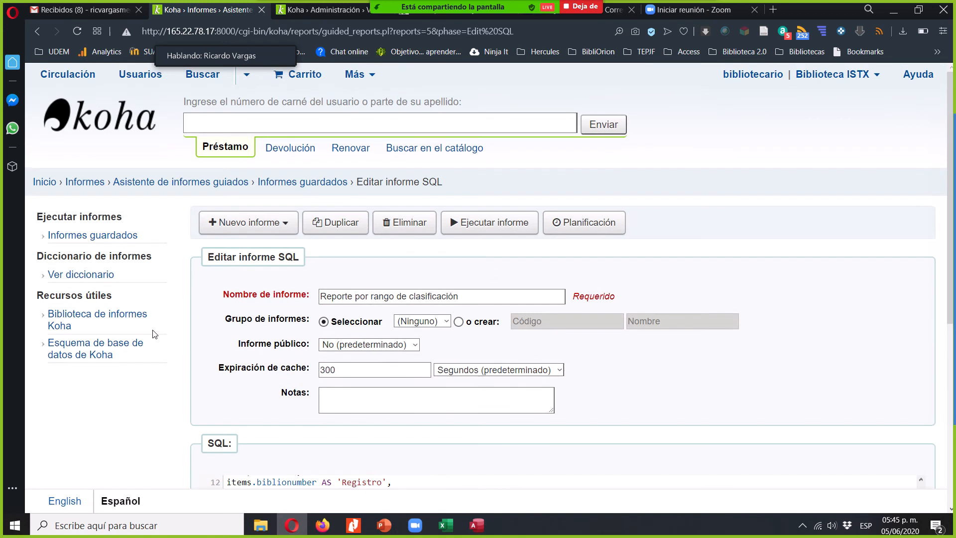
click(287, 225)
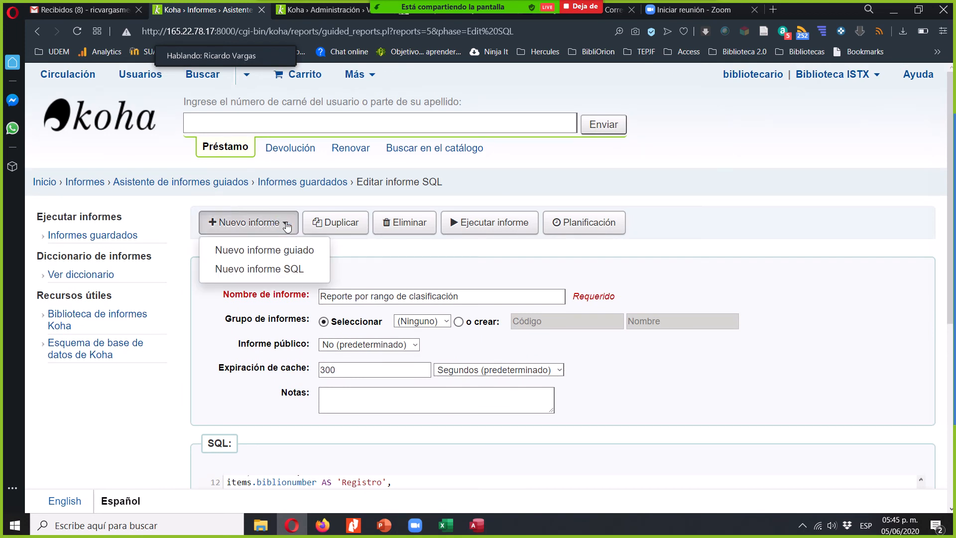
click(273, 275)
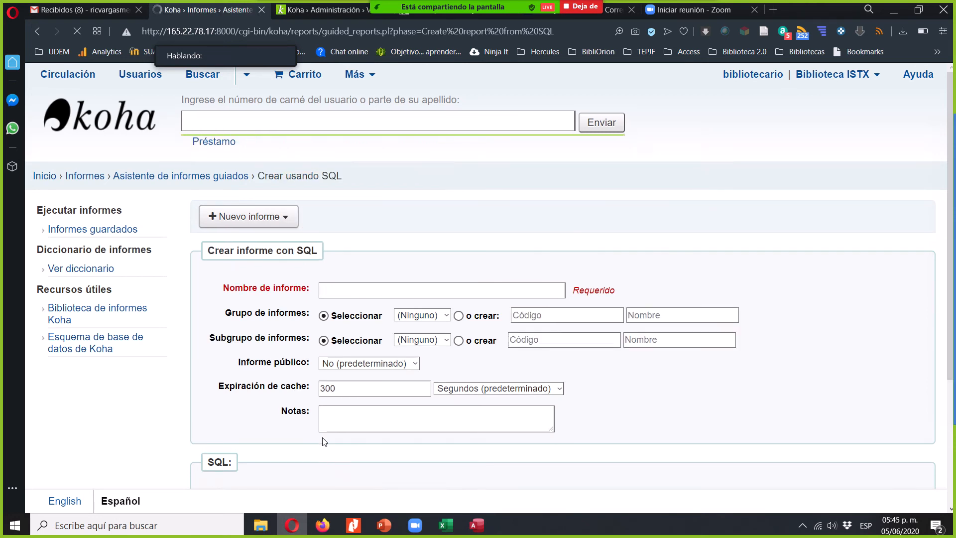
click(418, 296)
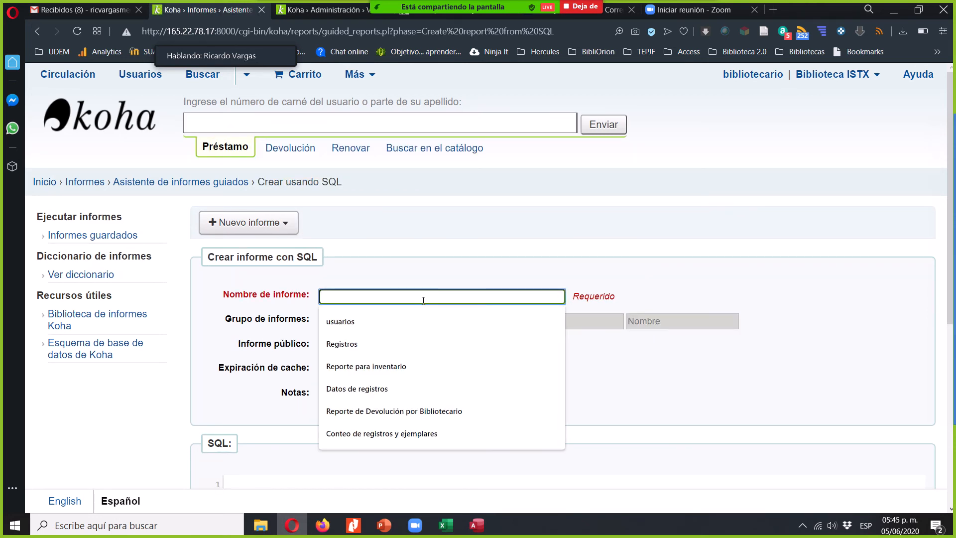
text(Usuarios completos)
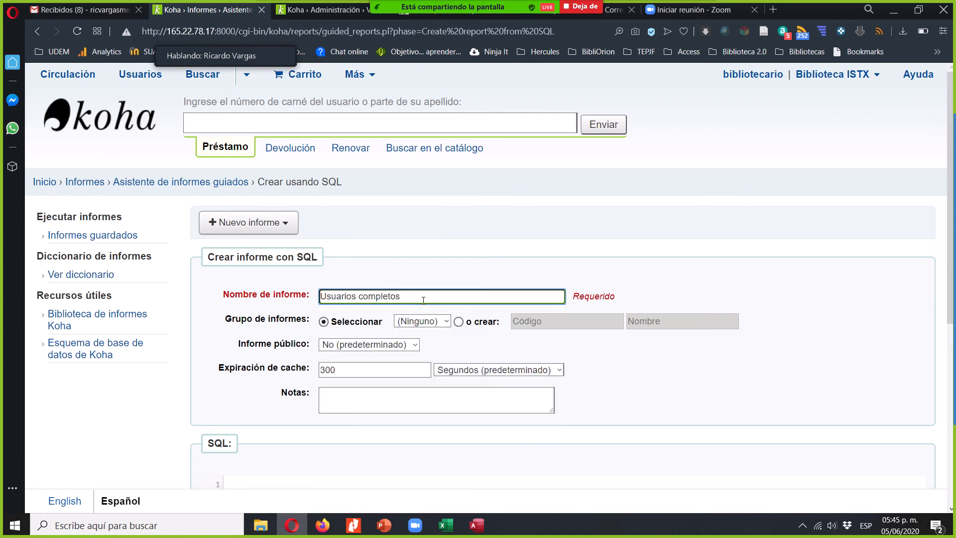
- Paste the SQL code generated by the Access query into the new report's SQL editor
click(298, 477)
text(SELECT borrowers.cardnumber, borrowers.surname, borrowers.firstname, branches.branchname, categories.description FROM (borrowers LEFT JOIN categories ON borrowers.categorycode = categories.categorycode) LEFT JOIN branches ON borrowers.branchcode = branches.branchcode;)
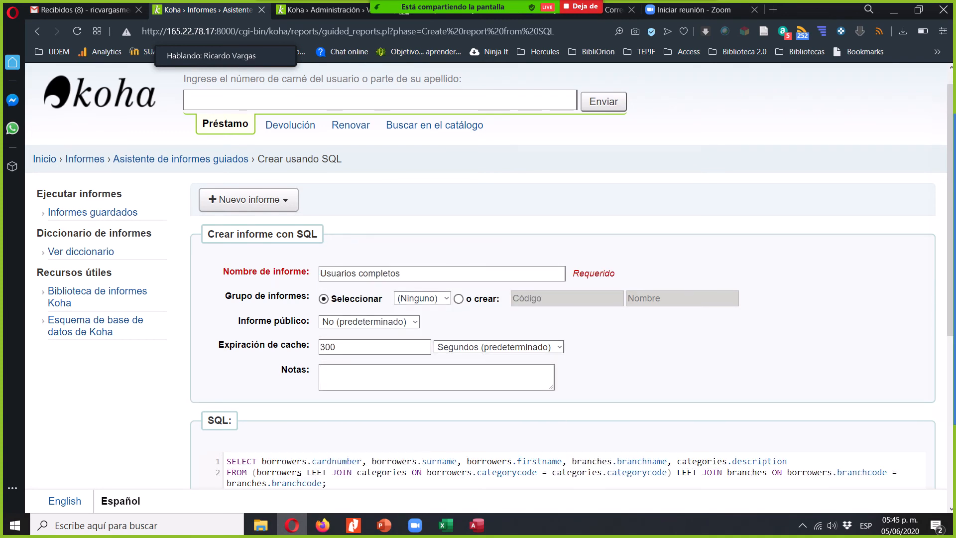
scroll(100, 456, down, 4)
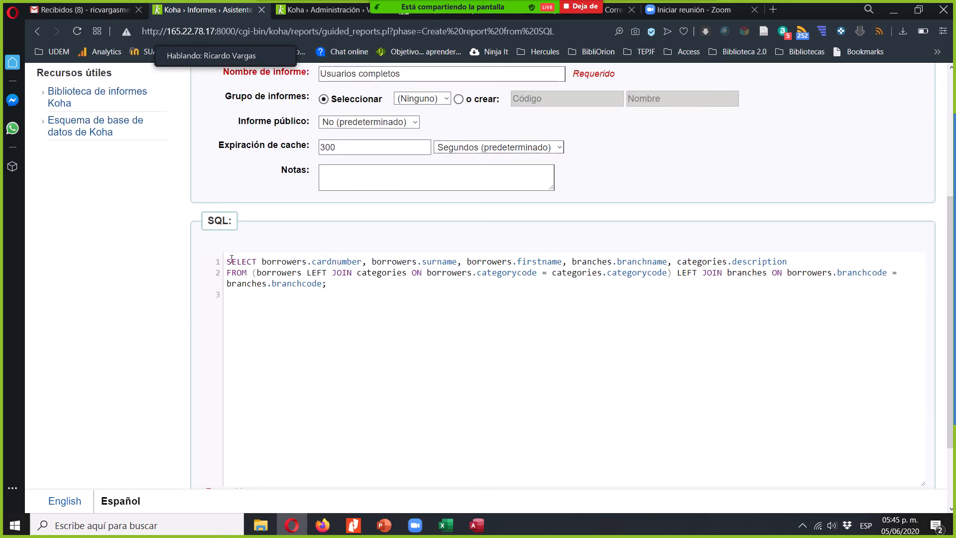
- Highlight the SELECT line of the pasted SQL to point out the fields it retrieves
triple_click(226, 260)
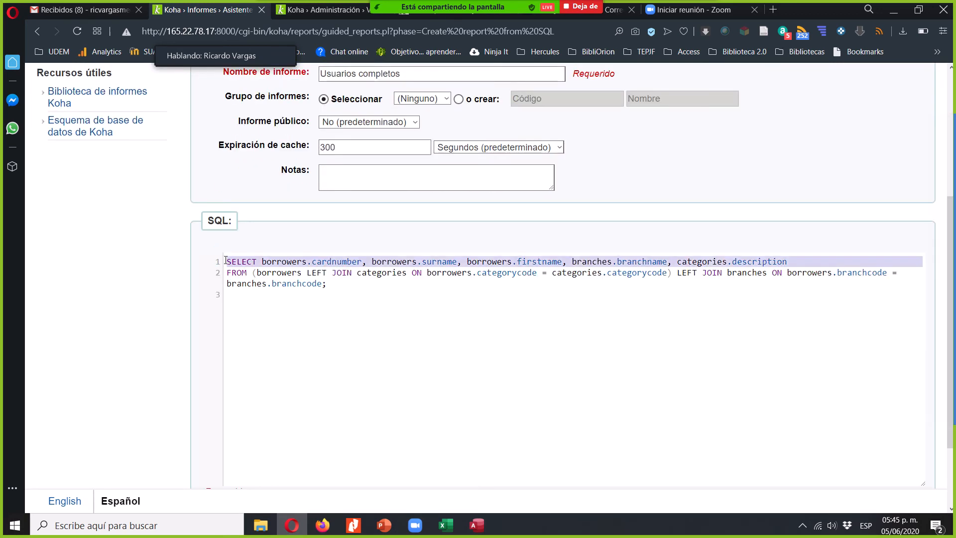
key(shift+Left)
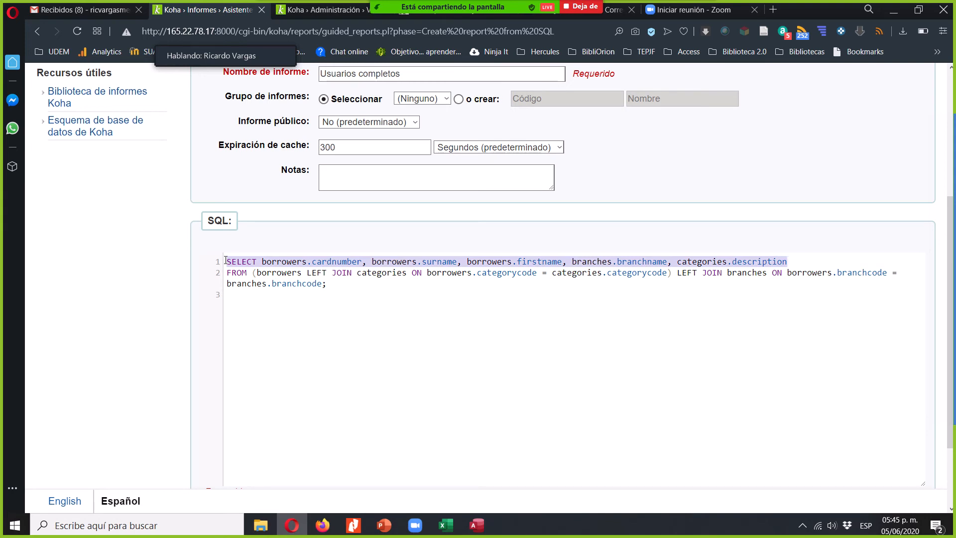
key(Right)
key(Down)
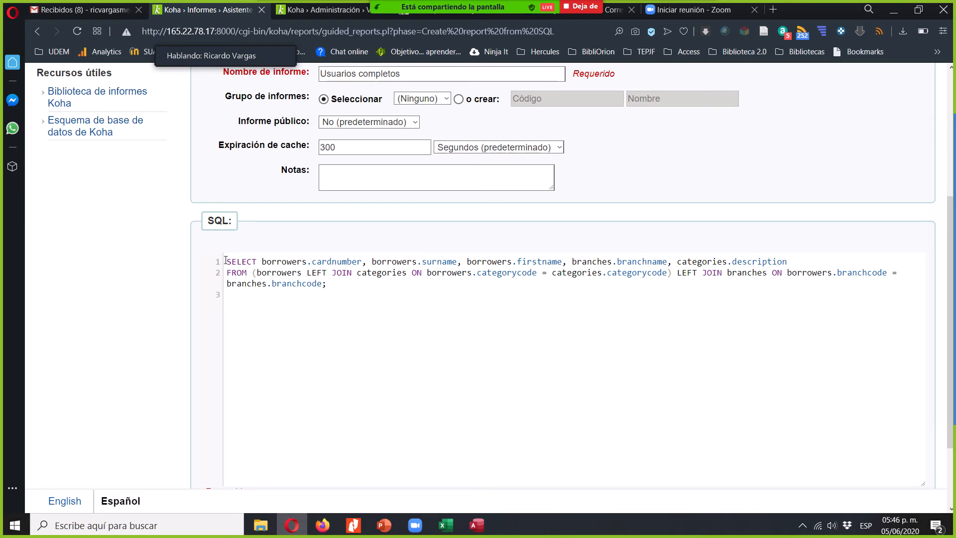
- Assign the new report to the Usuarios group and save it
click(142, 298)
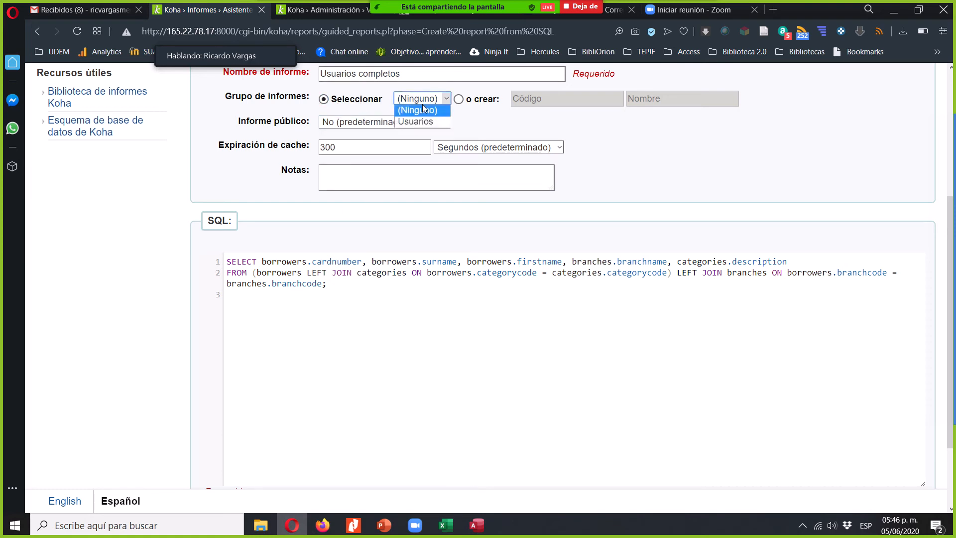
click(427, 122)
click(160, 290)
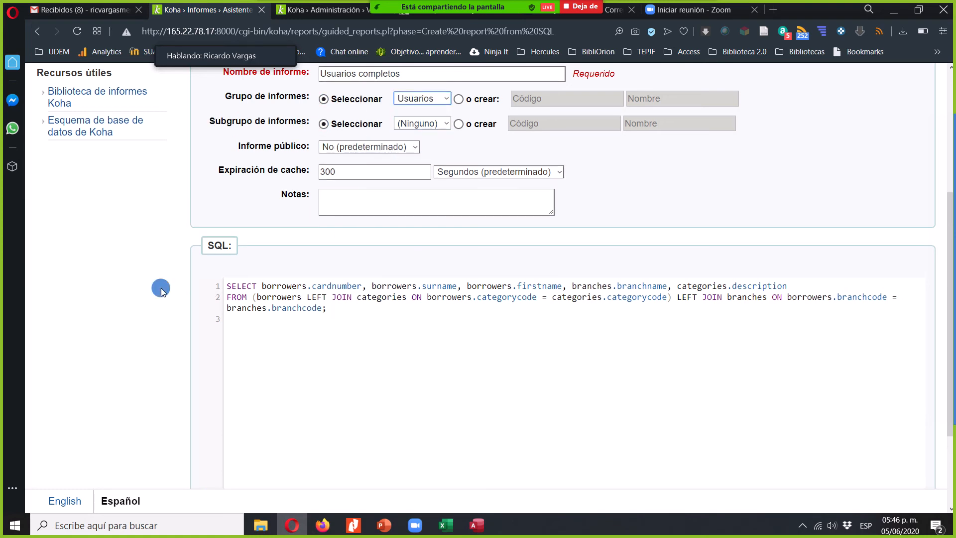
scroll(161, 290, down, 3)
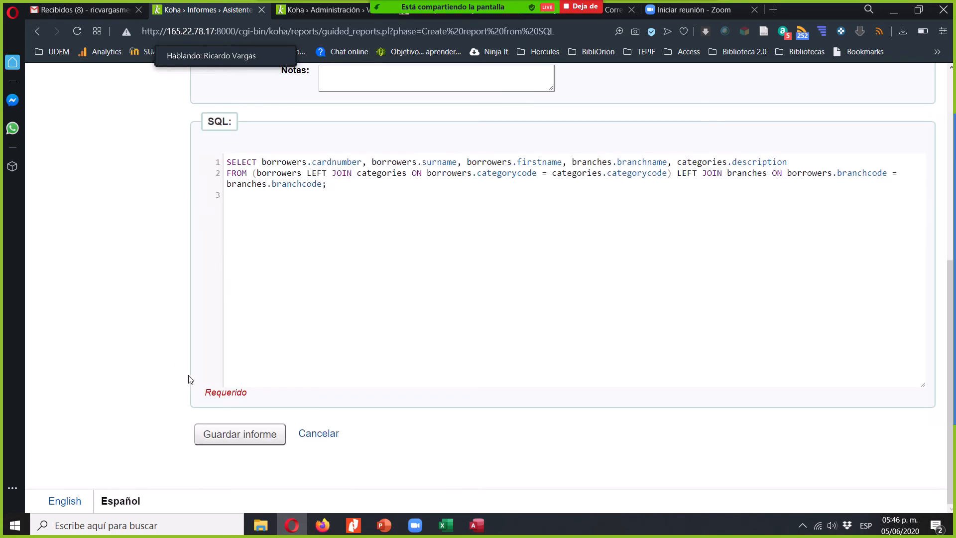
click(242, 440)
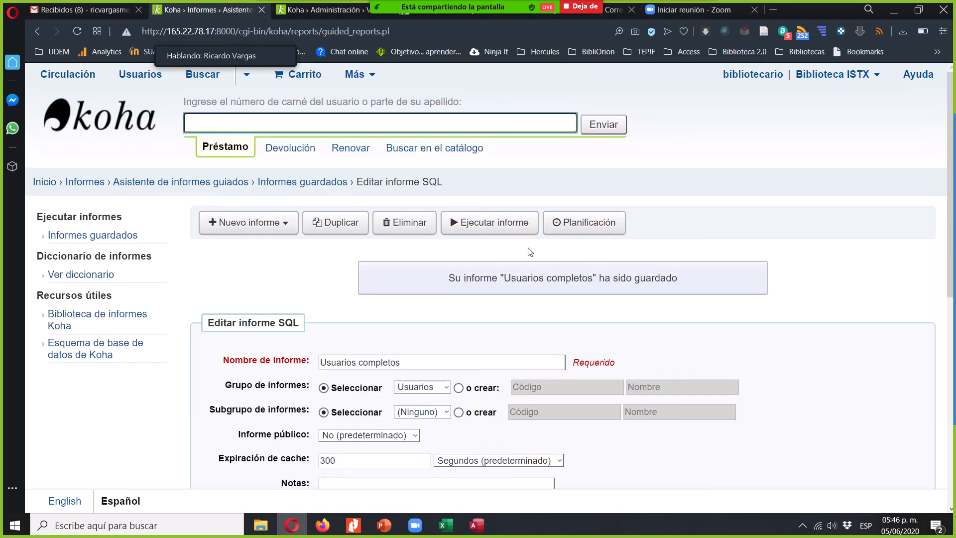
- Run the Usuarios completos report and review the card number, name, branch and category columns
click(496, 228)
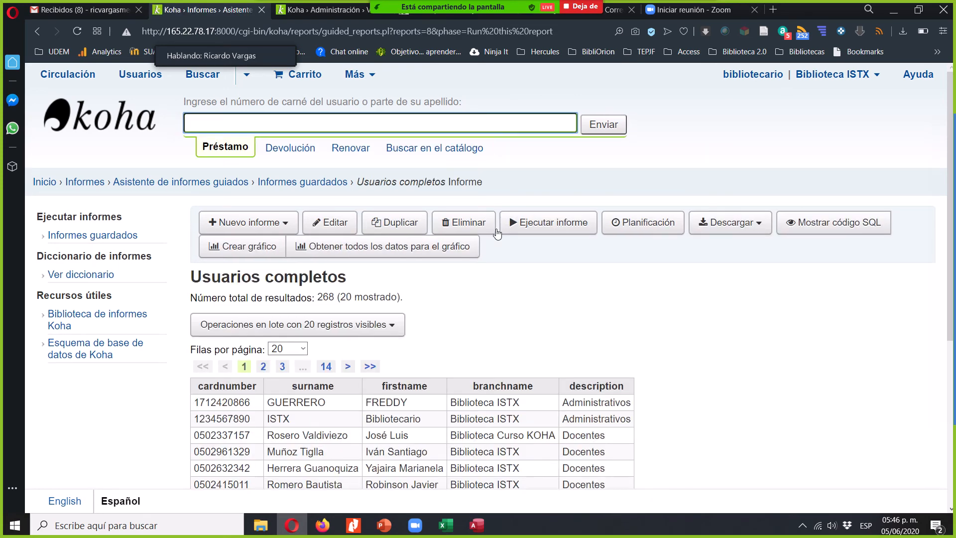
scroll(583, 324, down, 2)
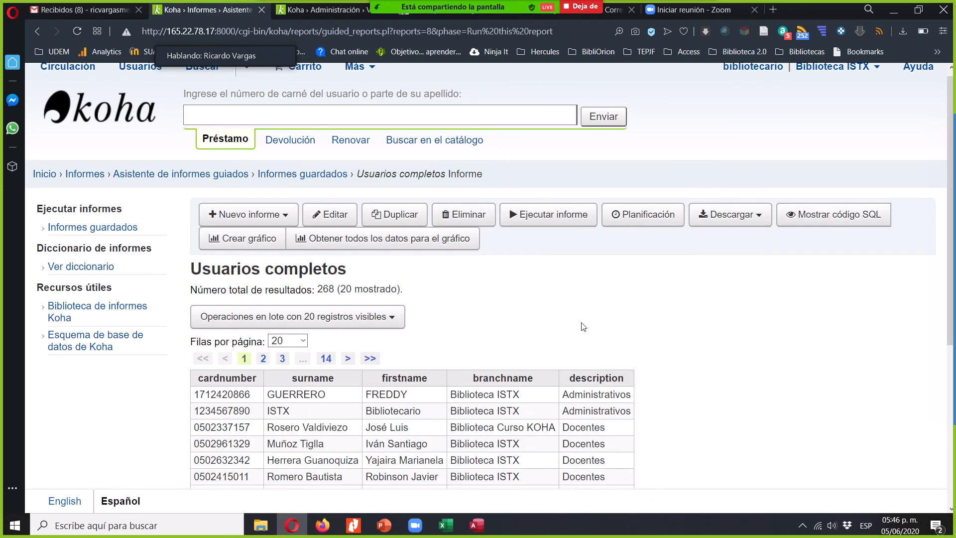
scroll(583, 323, down, 3)
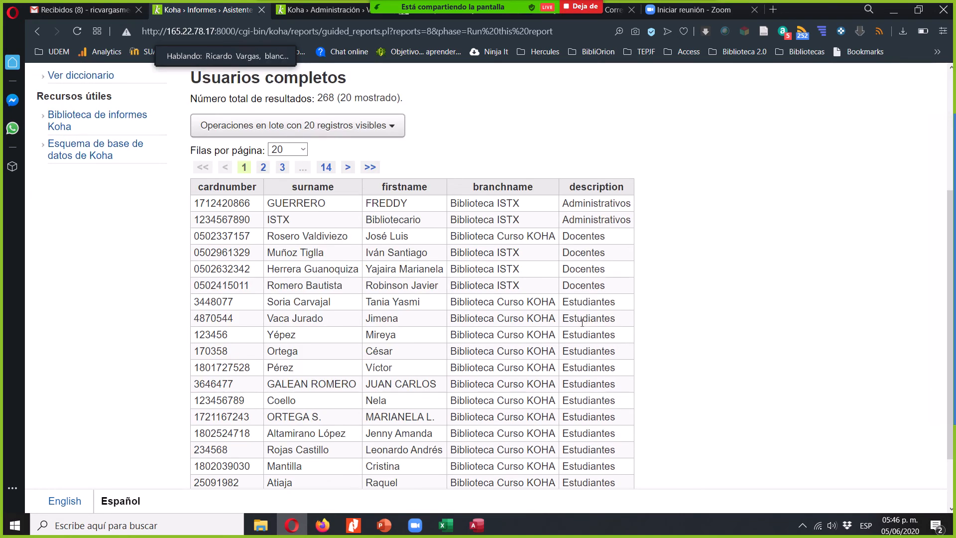
scroll(582, 322, down, 2)
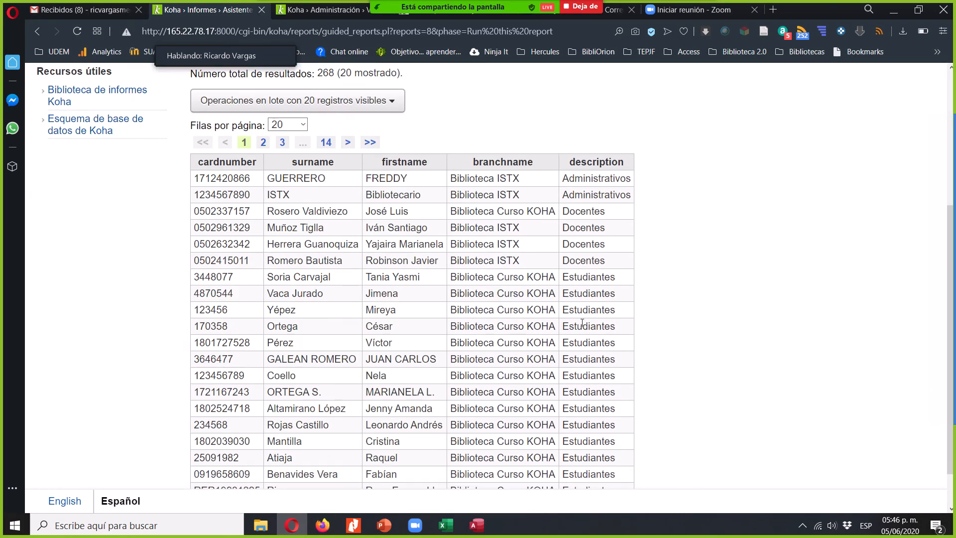
scroll(583, 323, up, 5)
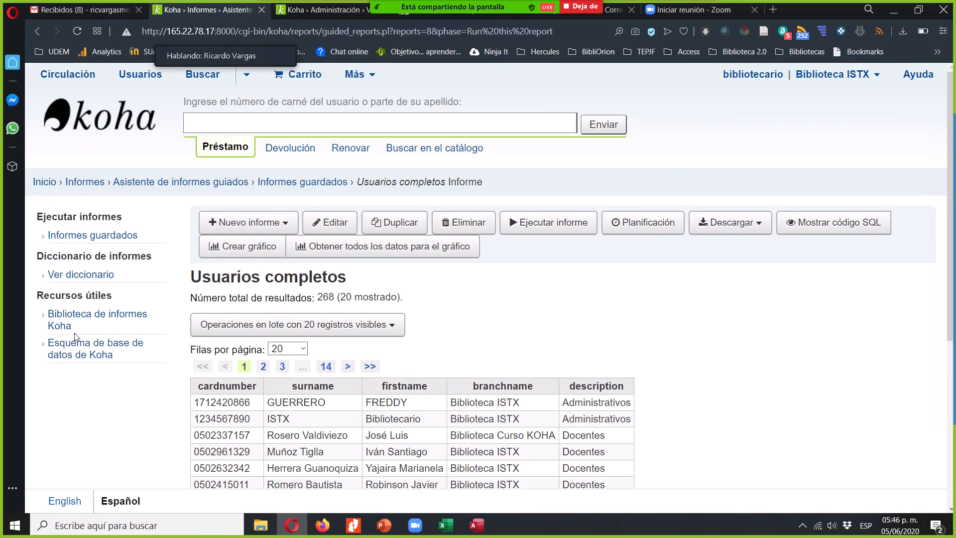
- Open Koha's SQL reports library and browse its contents list down through the Inventory/Shelflists and Changes to the Catalog sections
click(70, 320)
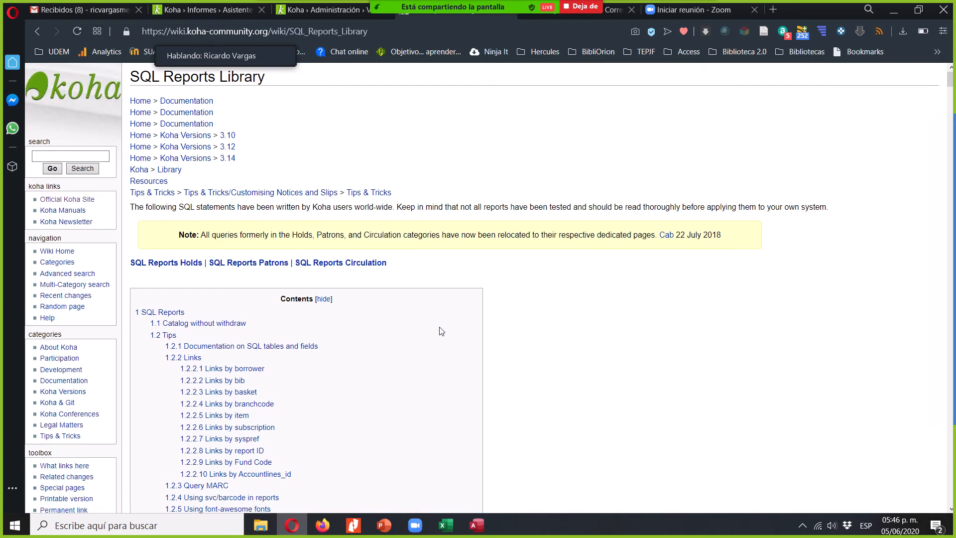
scroll(442, 331, down, 6)
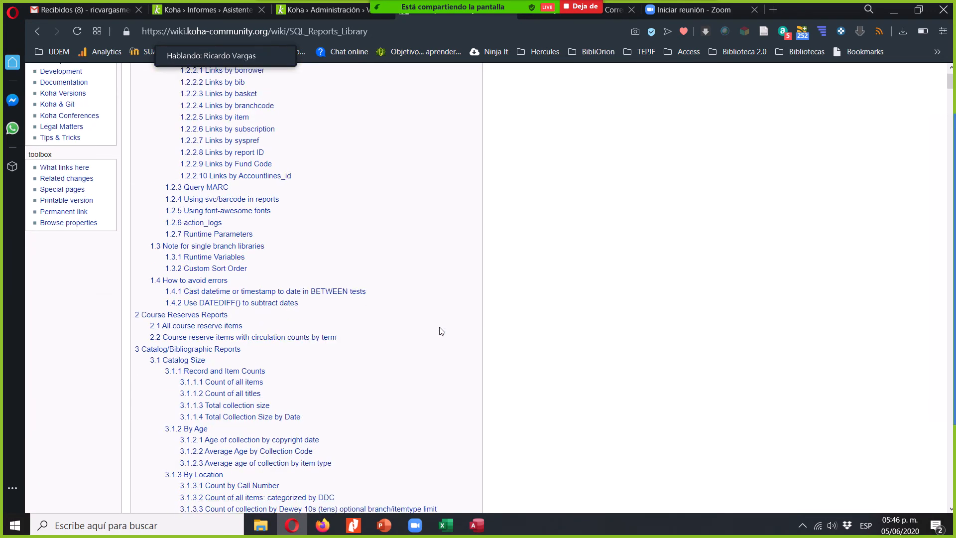
scroll(442, 331, up, 2)
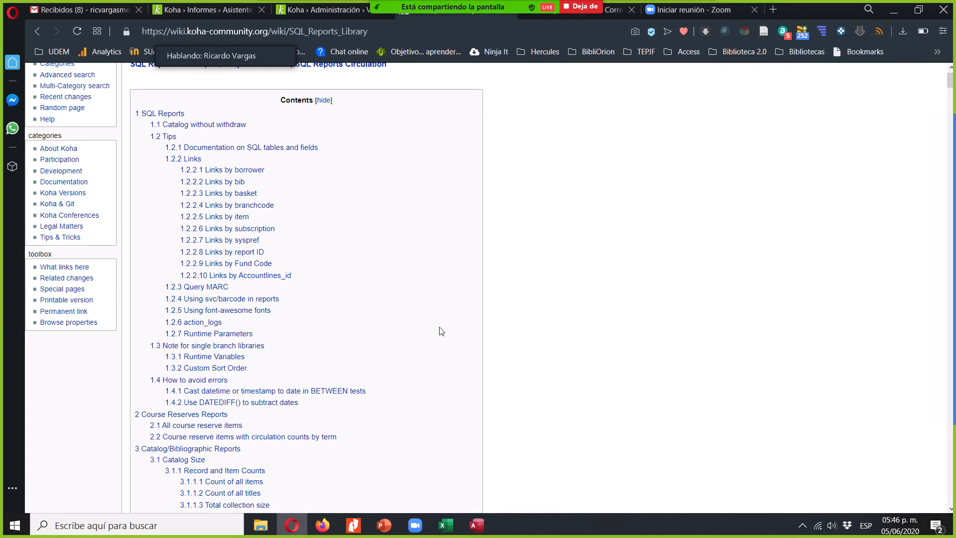
scroll(441, 332, down, 5)
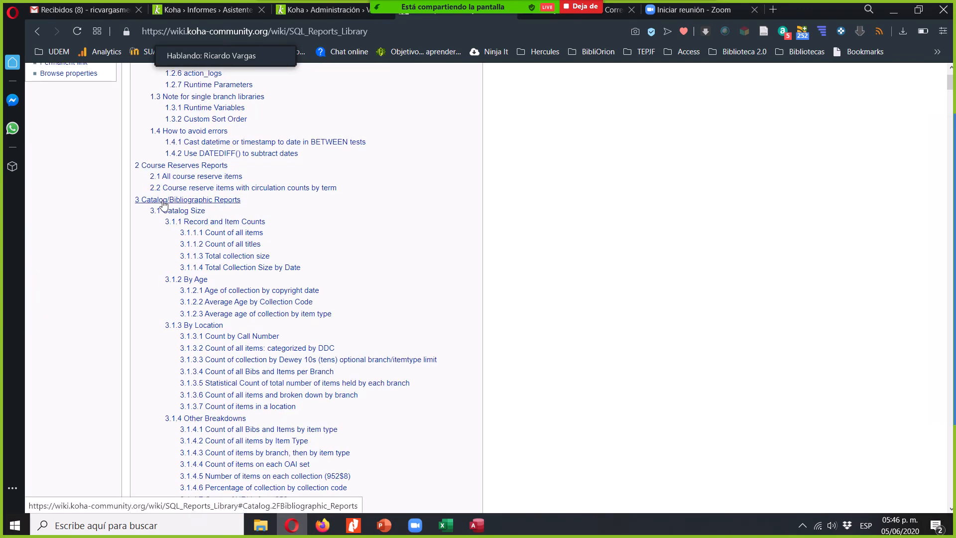
click(327, 219)
scroll(328, 223, down, 3)
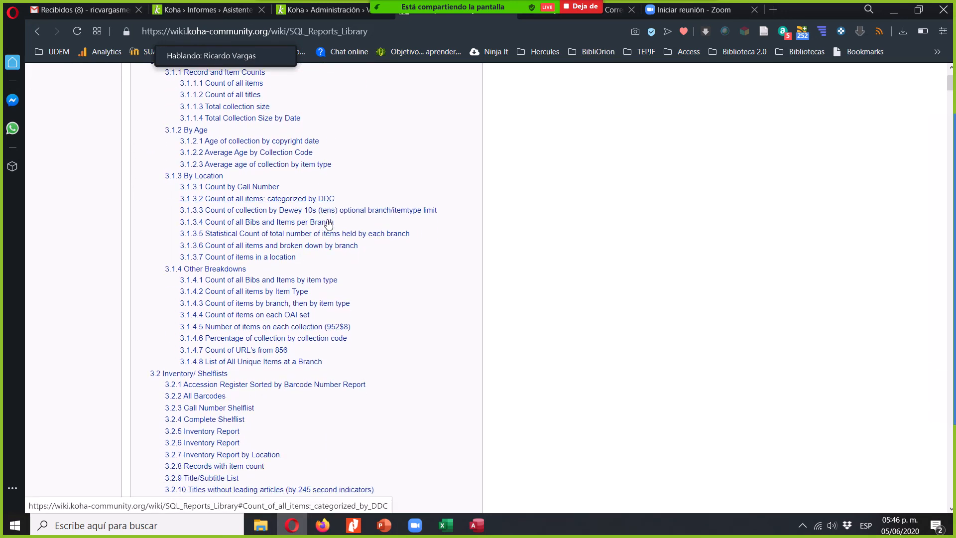
scroll(329, 223, down, 2)
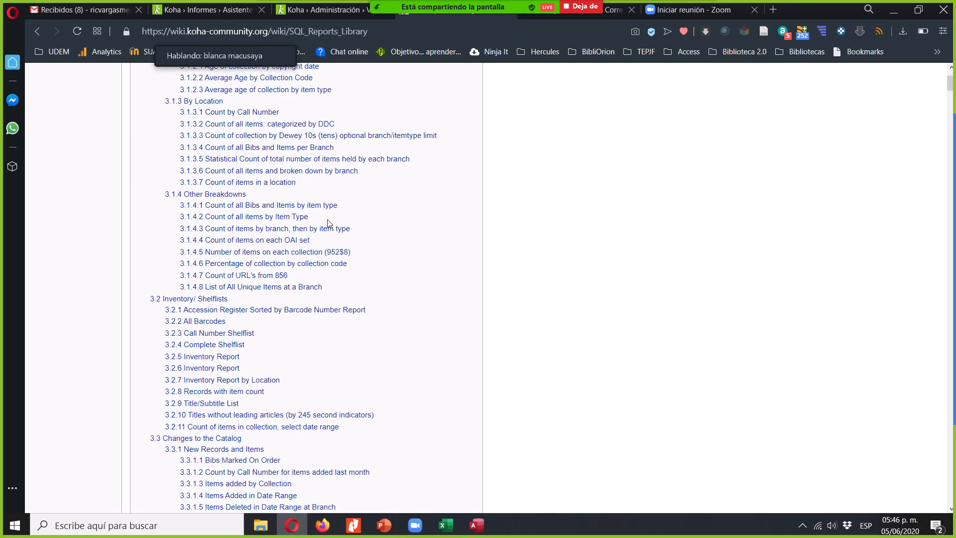
scroll(327, 223, down, 1)
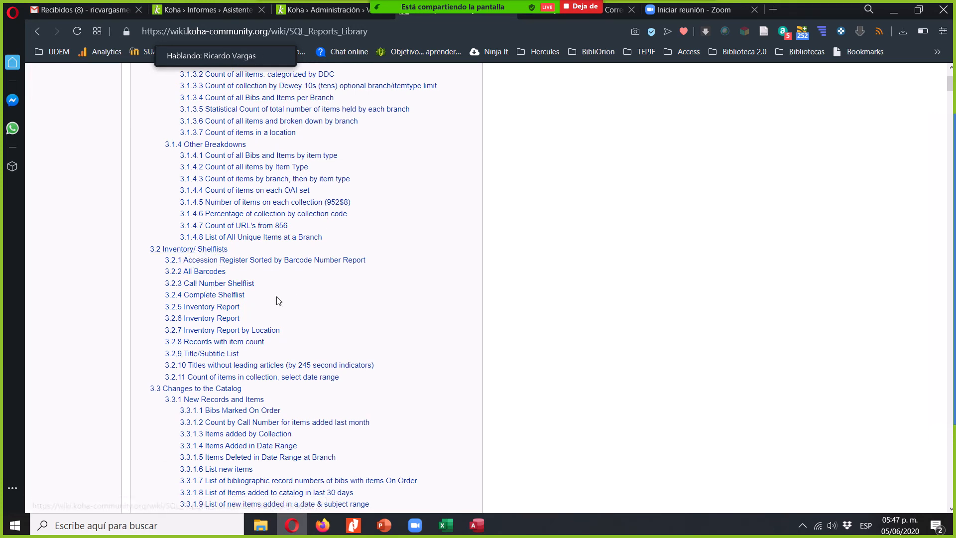
scroll(401, 313, down, 1)
scroll(401, 313, down, 3)
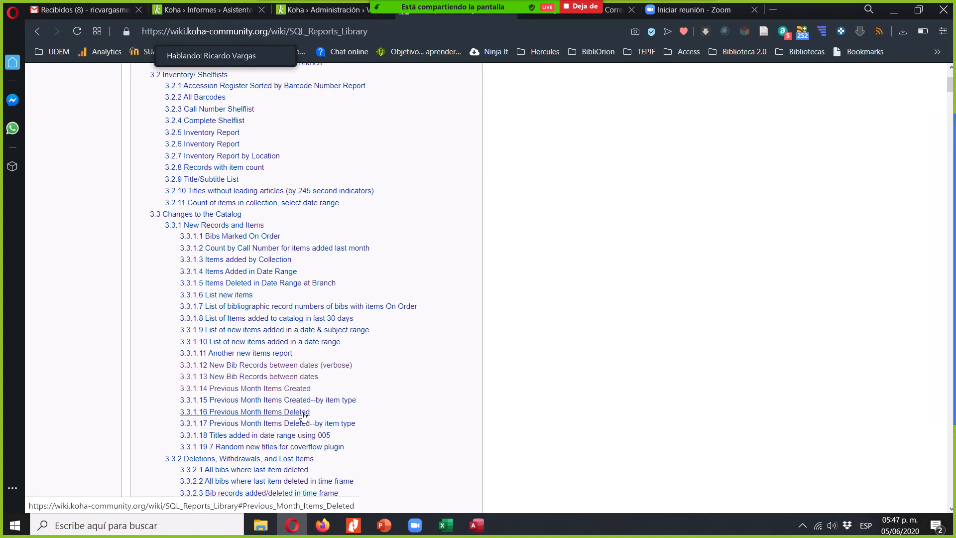
- Open the "New Bib Records between dates" library entry and copy its complete SQL statement
click(299, 377)
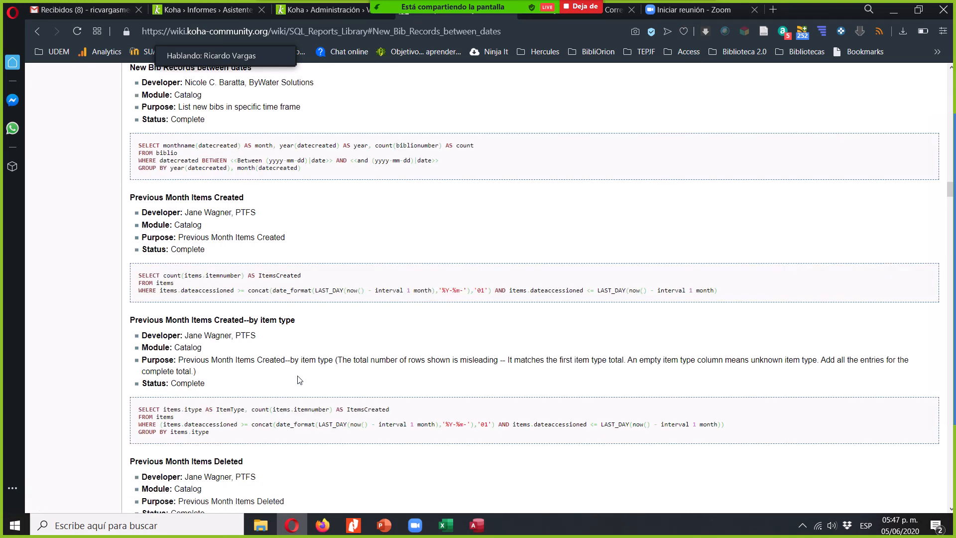
scroll(299, 380, up, 1)
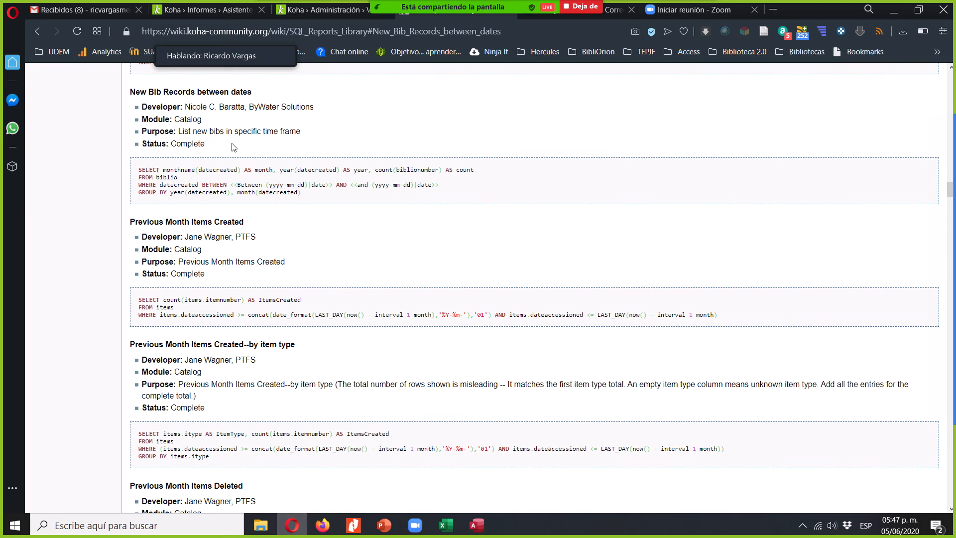
click(309, 195)
drag(309, 195, 143, 169)
key(ctrl+c)
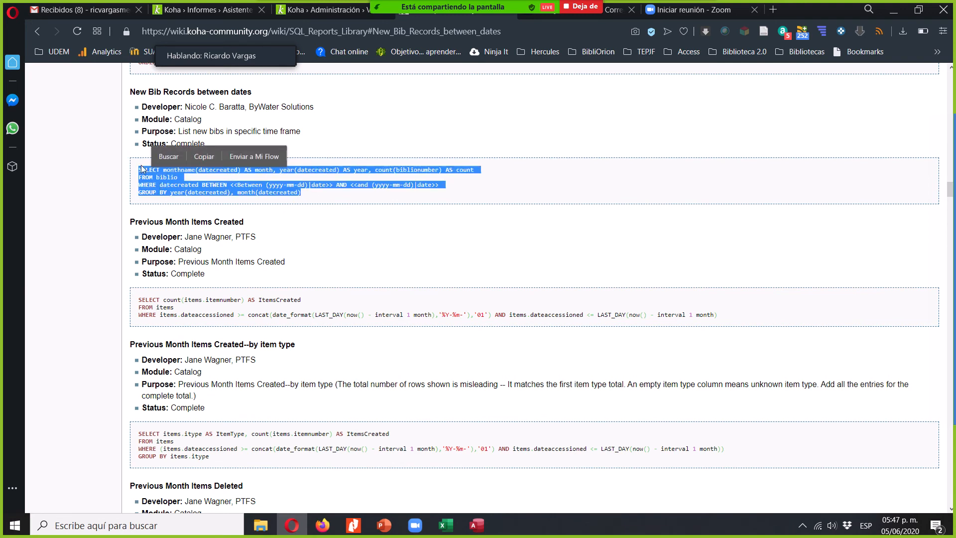
click(207, 161)
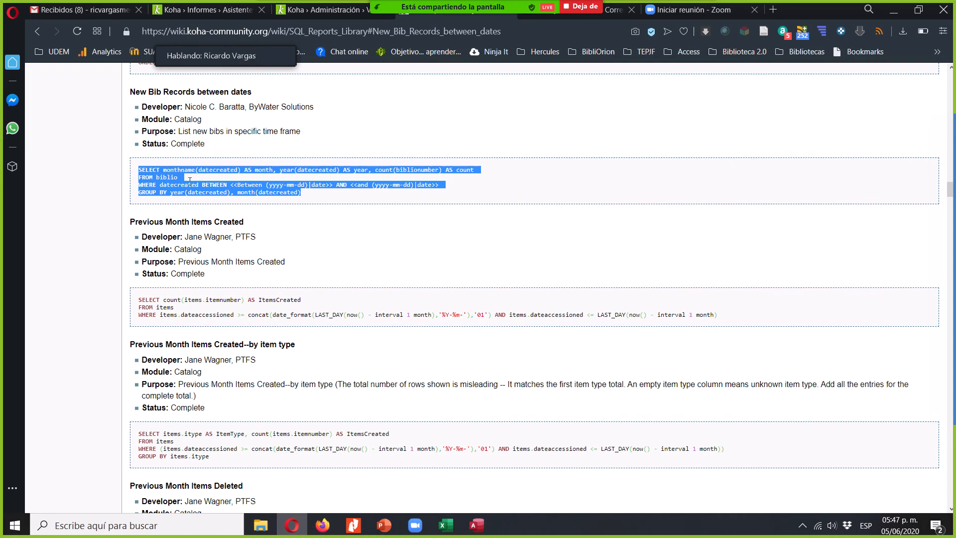
- Return to the Koha report page and start a new SQL report
click(221, 15)
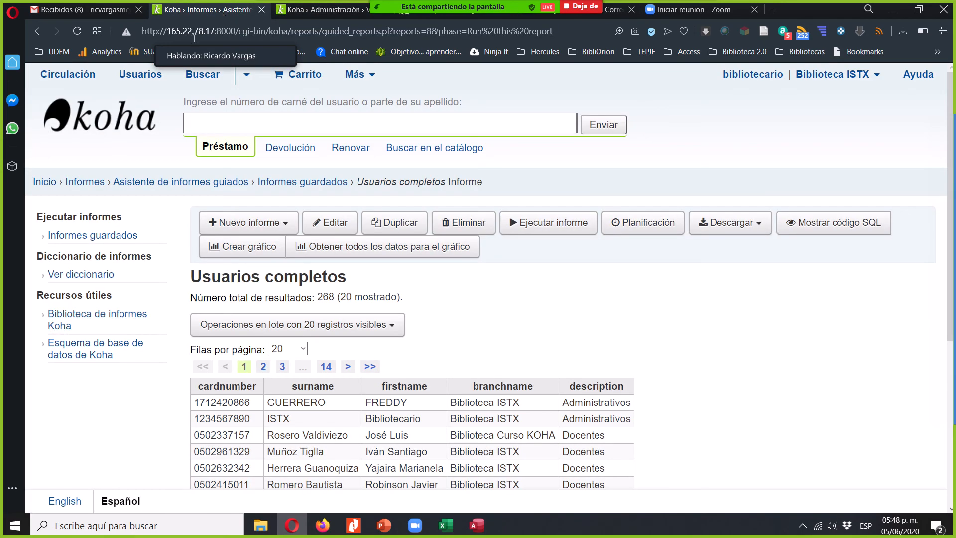
click(283, 225)
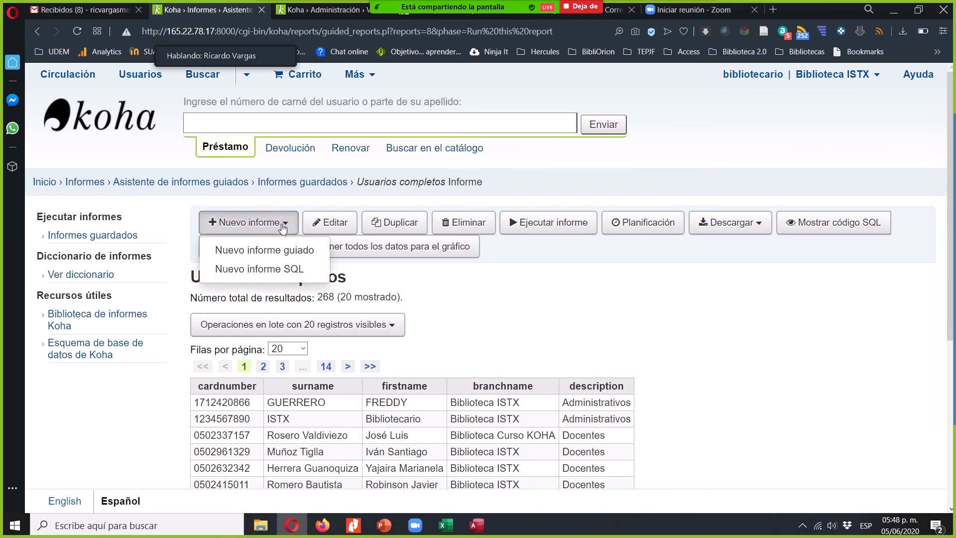
click(288, 273)
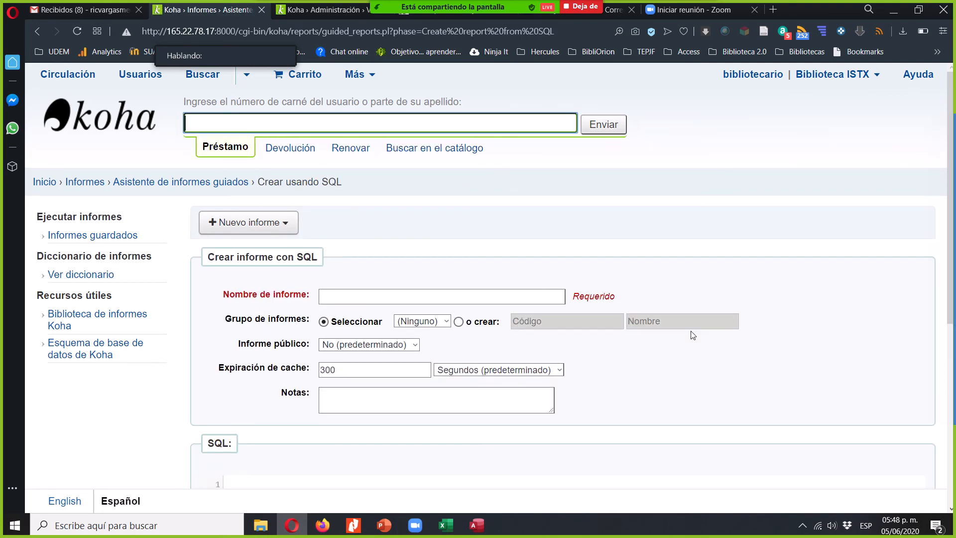
scroll(775, 243, down, 2)
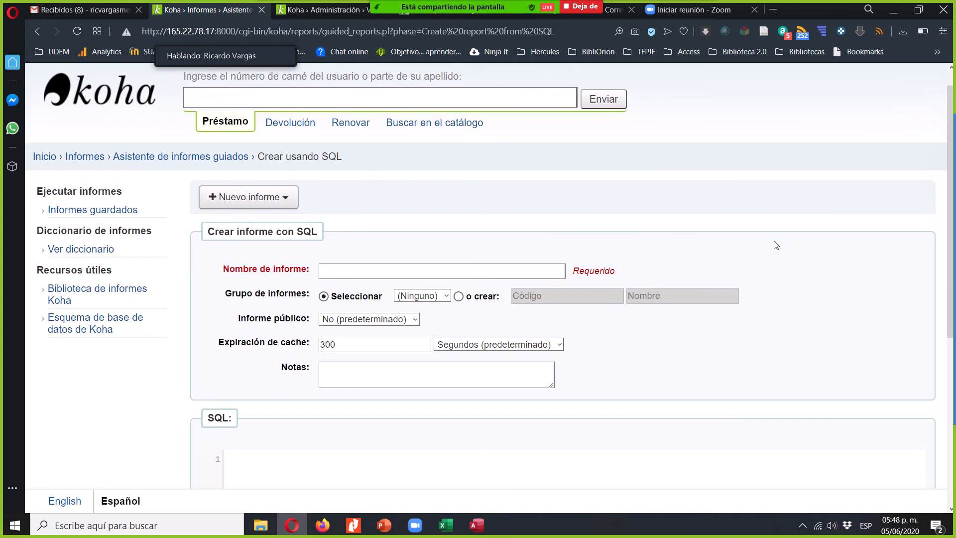
- Name the new report "Nuevos registros" and enter "Rango de fechas" as its note
click(505, 171)
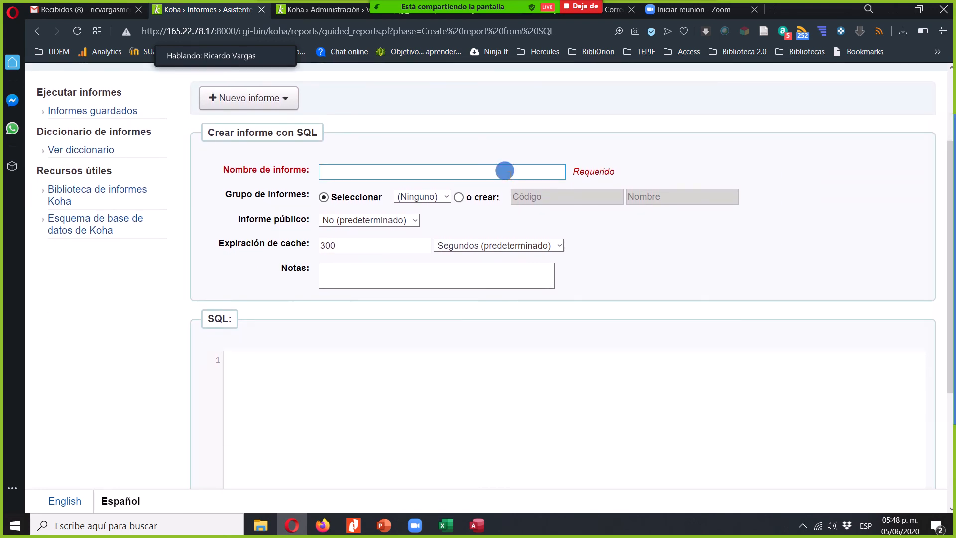
text(ue)
key(BackSpace)
key(BackSpace)
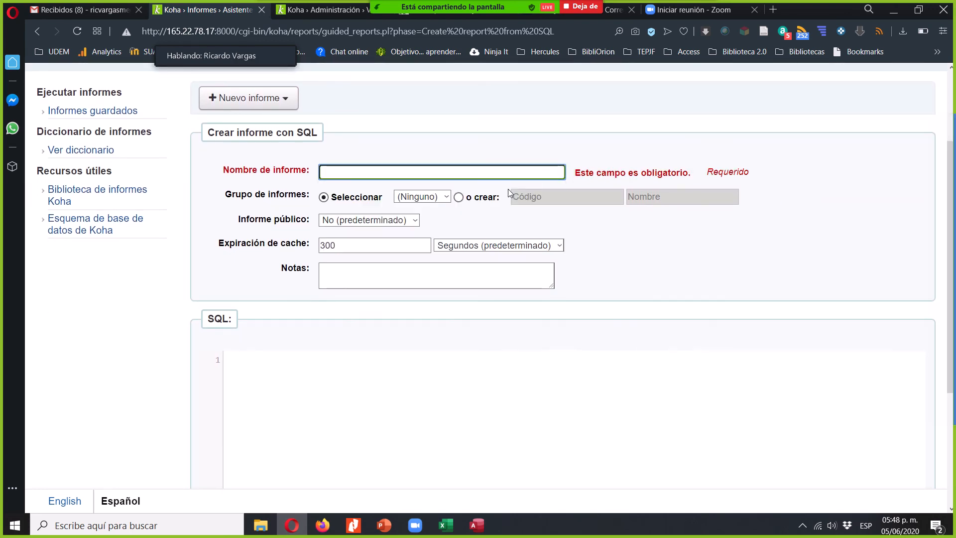
text(Nuevos regis)
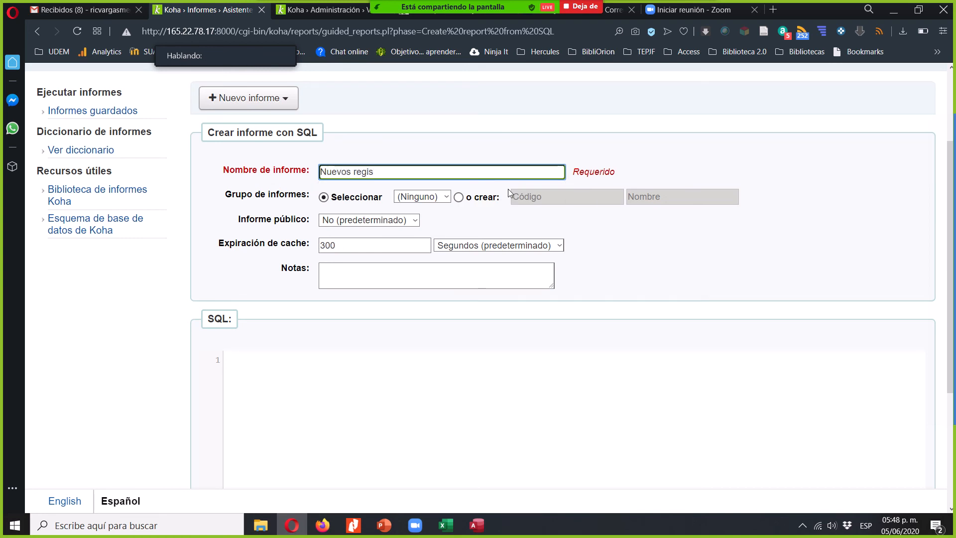
text(tros)
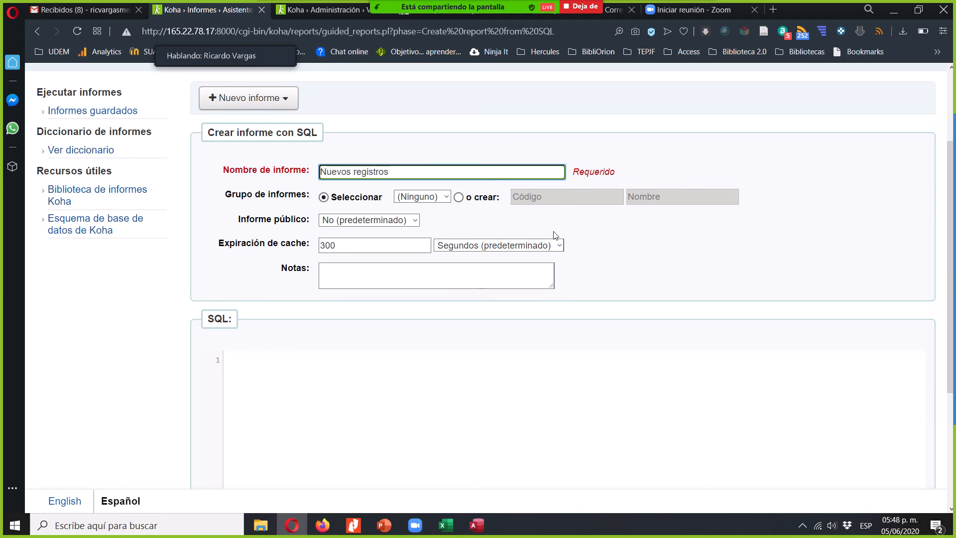
click(473, 274)
text(Rango de )
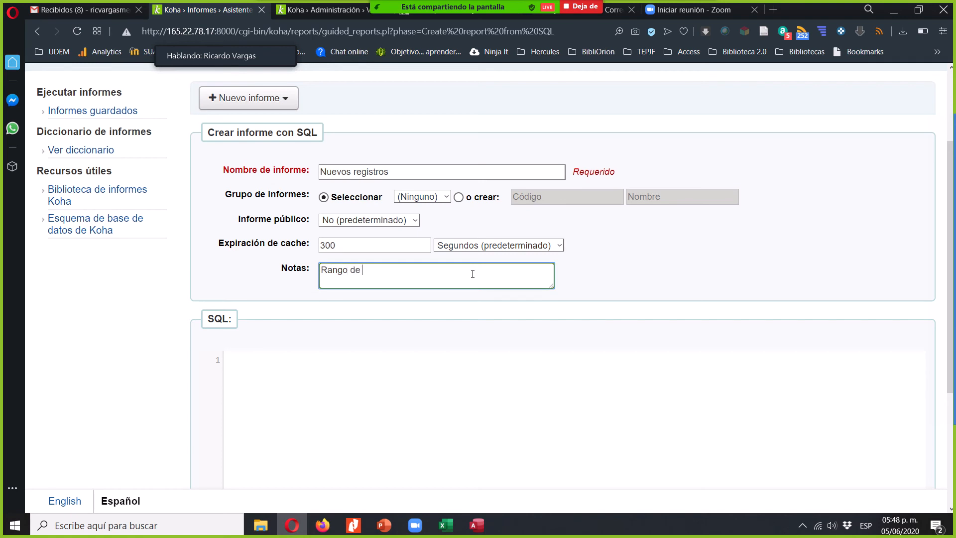
text(fechas)
- Paste the copied library SQL into the report's SQL editor and save the report
click(366, 381)
key(ctrl+v)
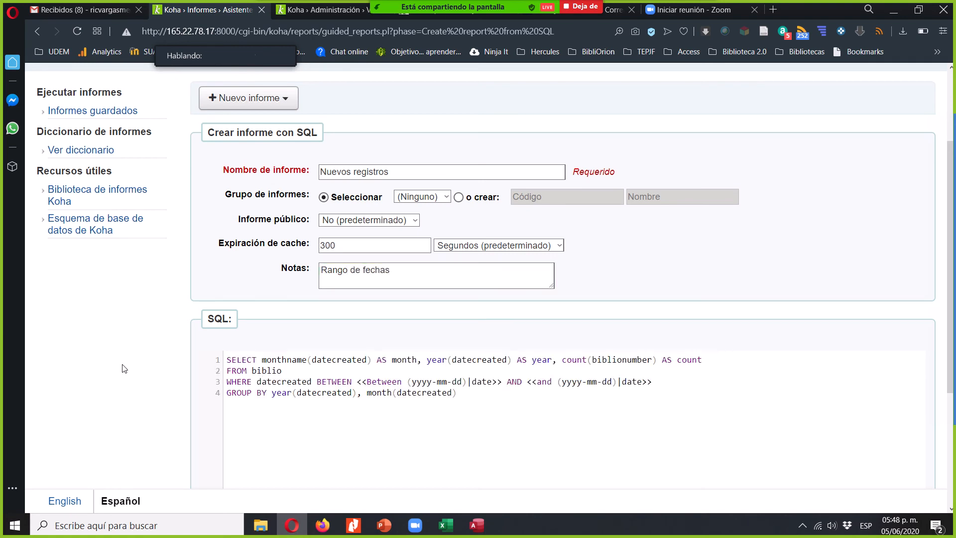
scroll(124, 368, down, 4)
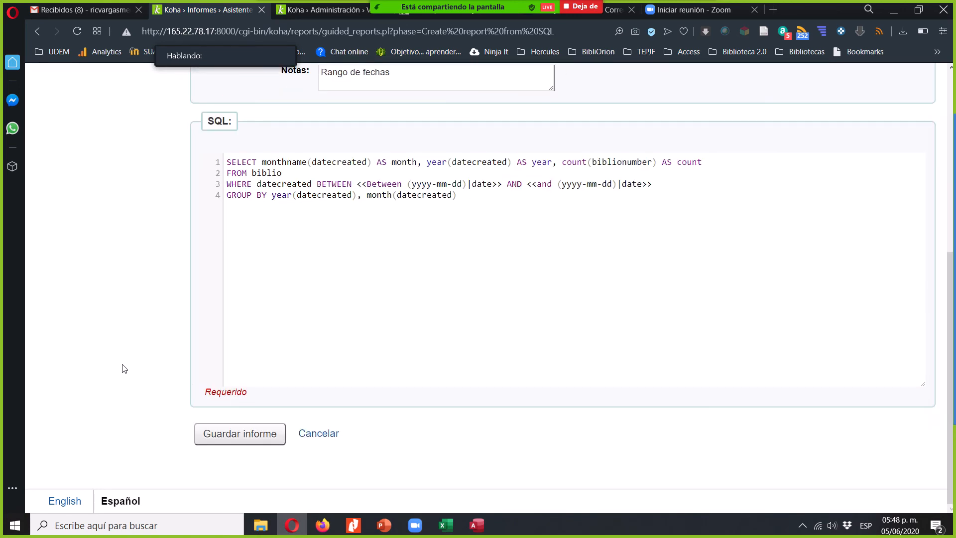
click(230, 435)
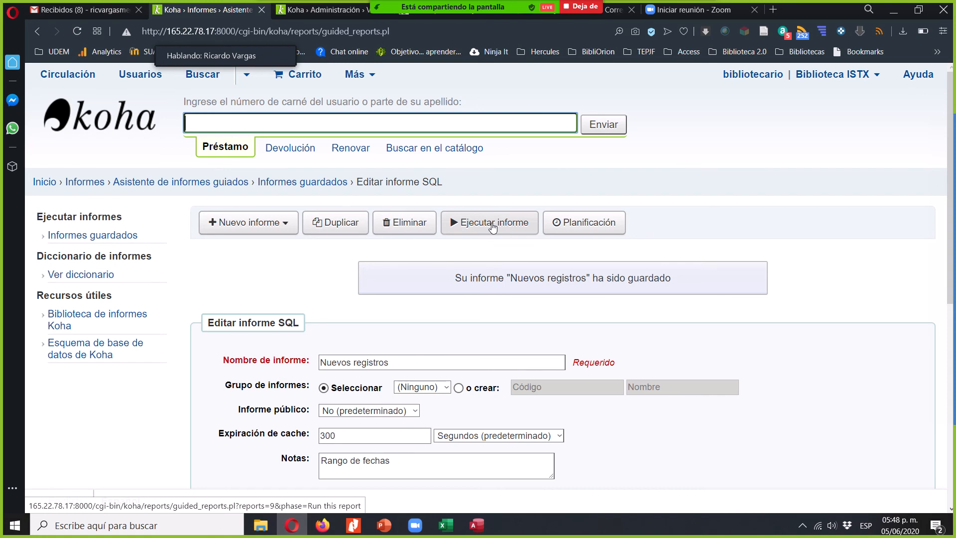
- Run the Nuevos registros report for the dates 01/06/2020 to 05/06/2020 and highlight the resulting count
click(494, 224)
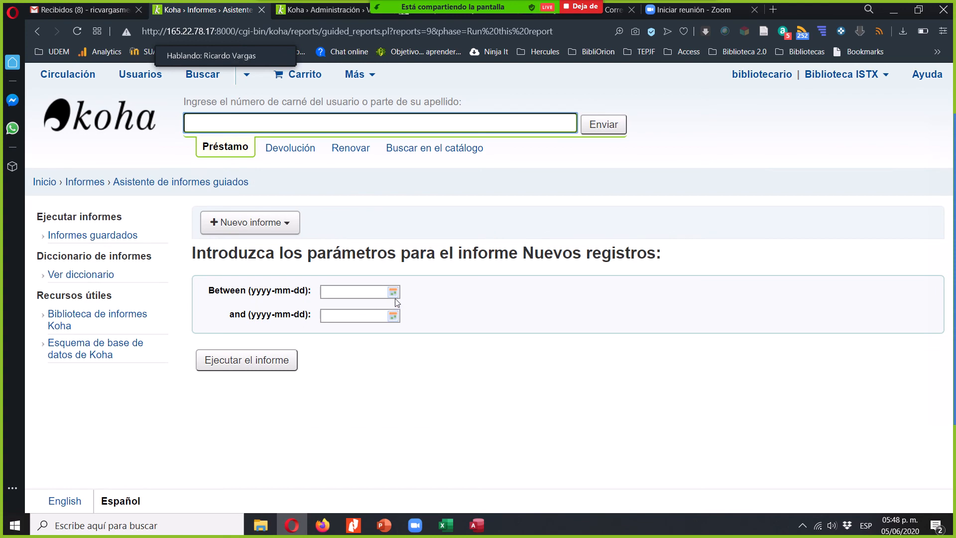
click(391, 291)
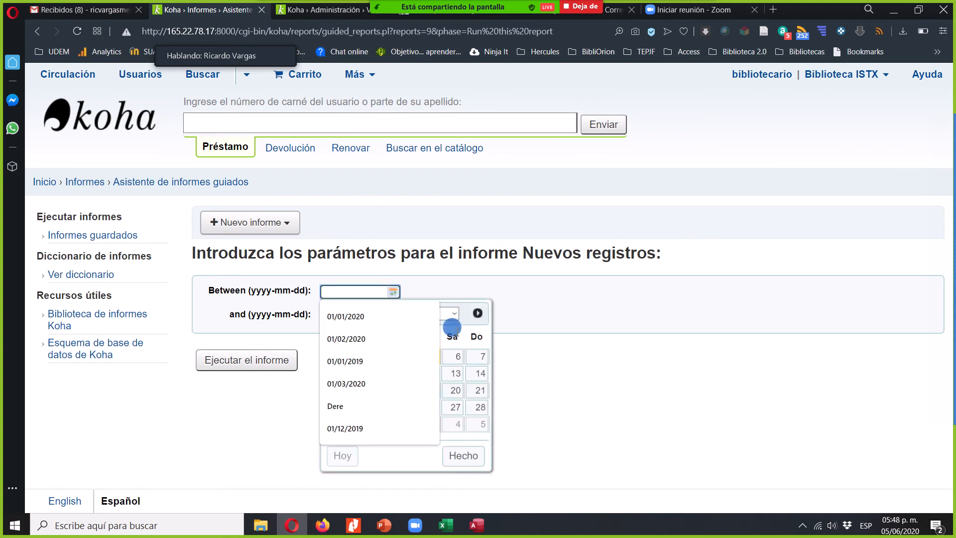
click(452, 328)
click(337, 358)
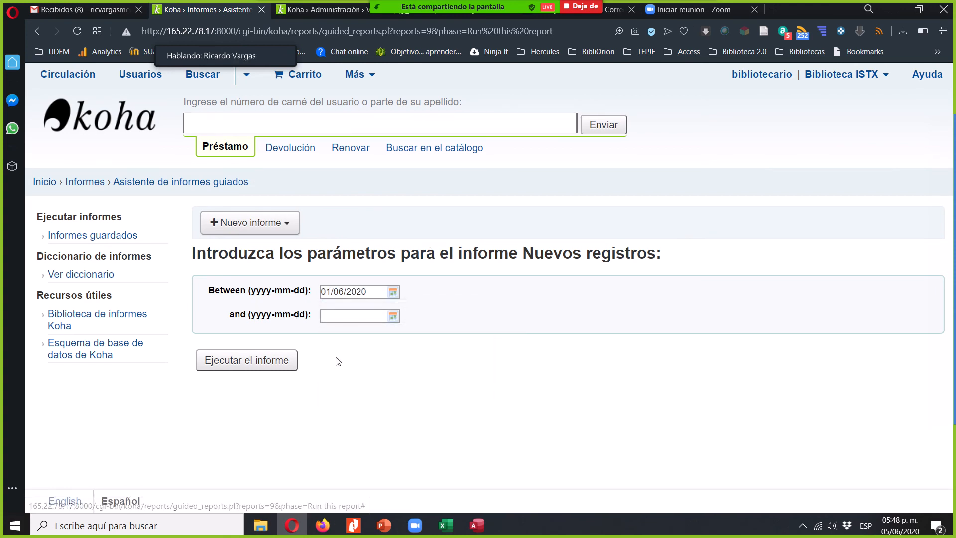
click(393, 317)
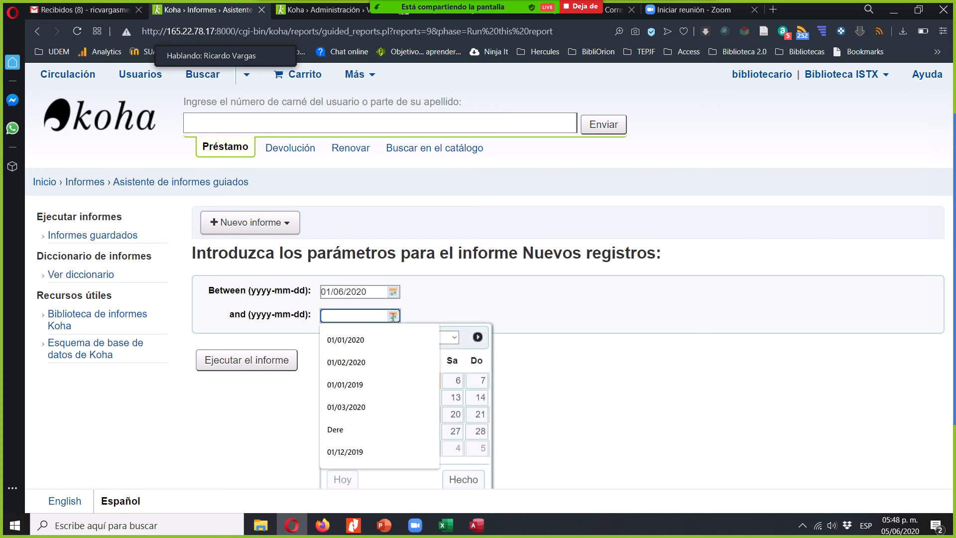
click(461, 351)
click(429, 380)
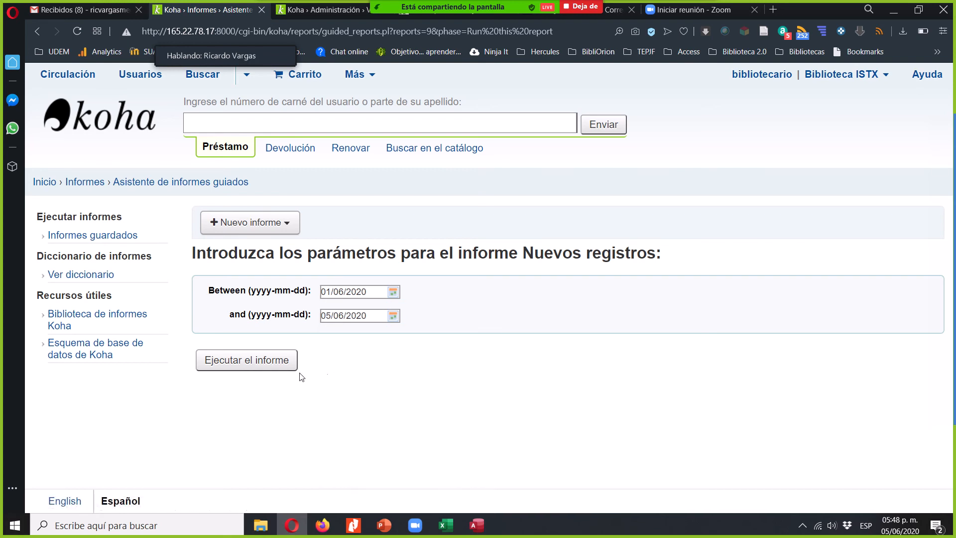
click(276, 363)
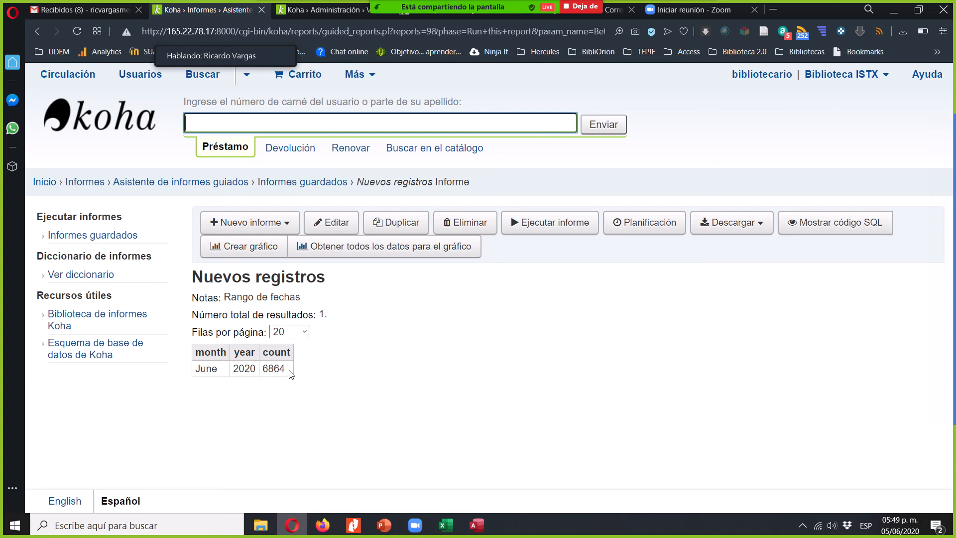
drag(292, 371, 260, 362)
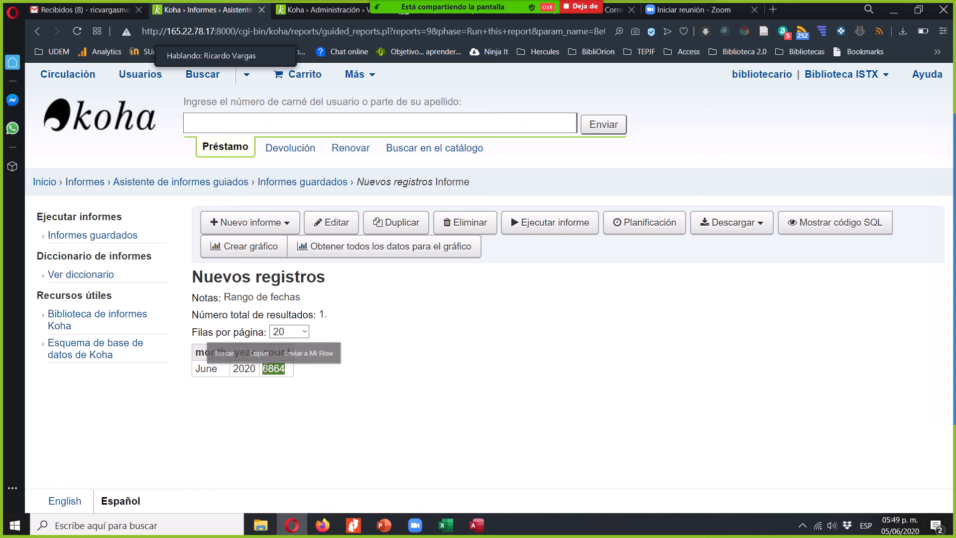
click(315, 398)
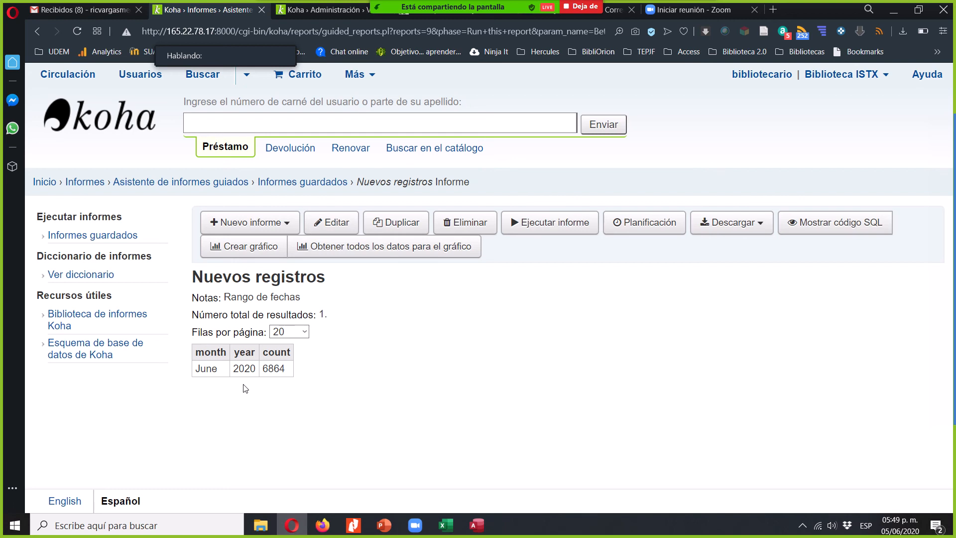
- Stop sharing the screen in the Zoom meeting and return to the Opera browser
click(583, 6)
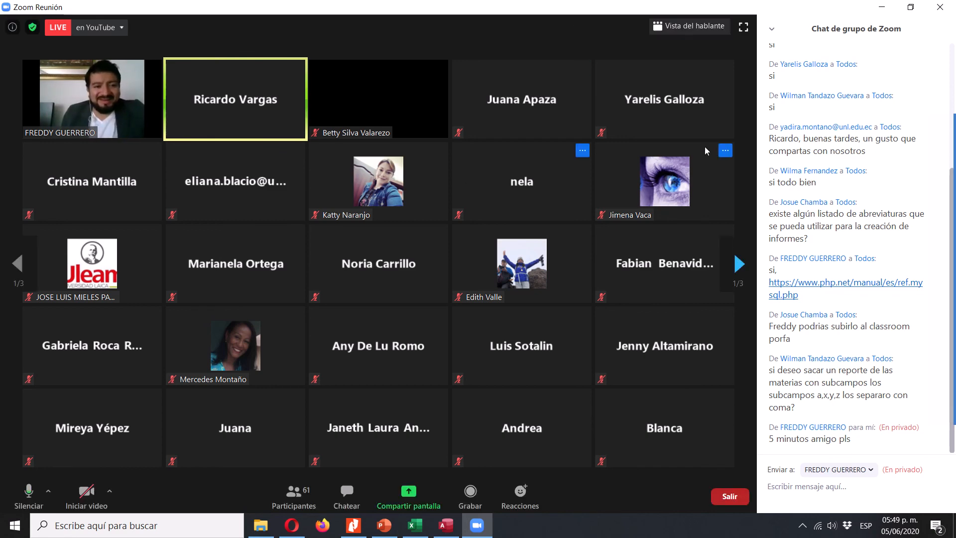
click(299, 533)
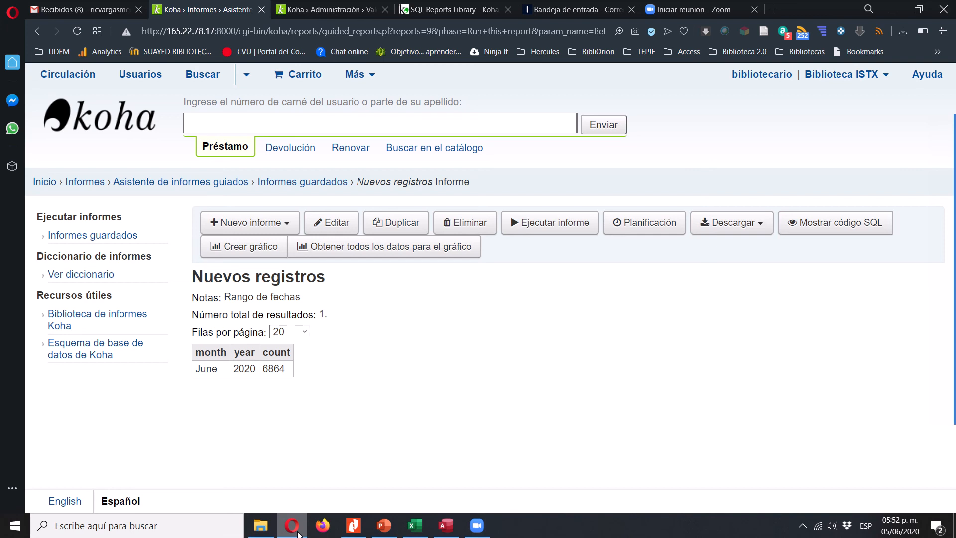
- In File Explorer, locate the Bibliometría folder within the course folder under Documents and open its PNG image
click(261, 525)
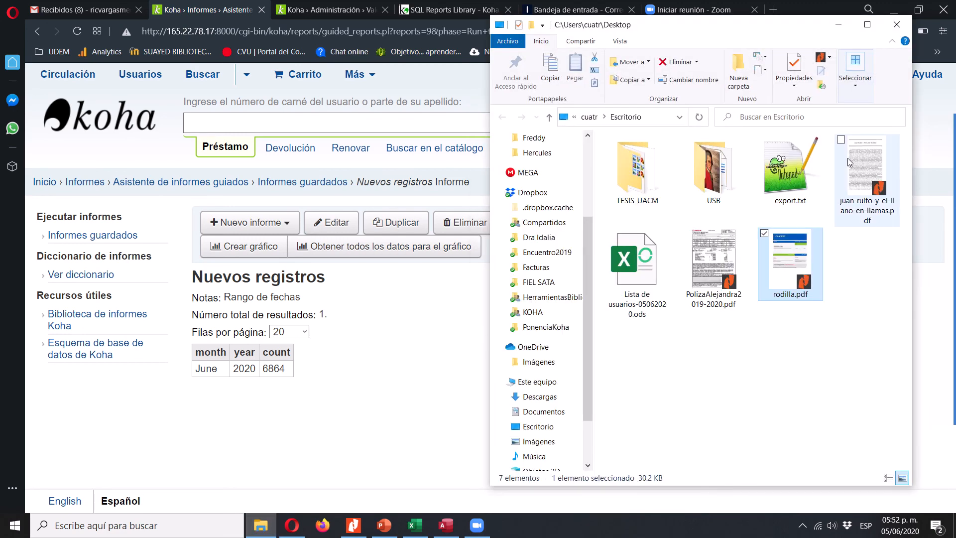
click(546, 410)
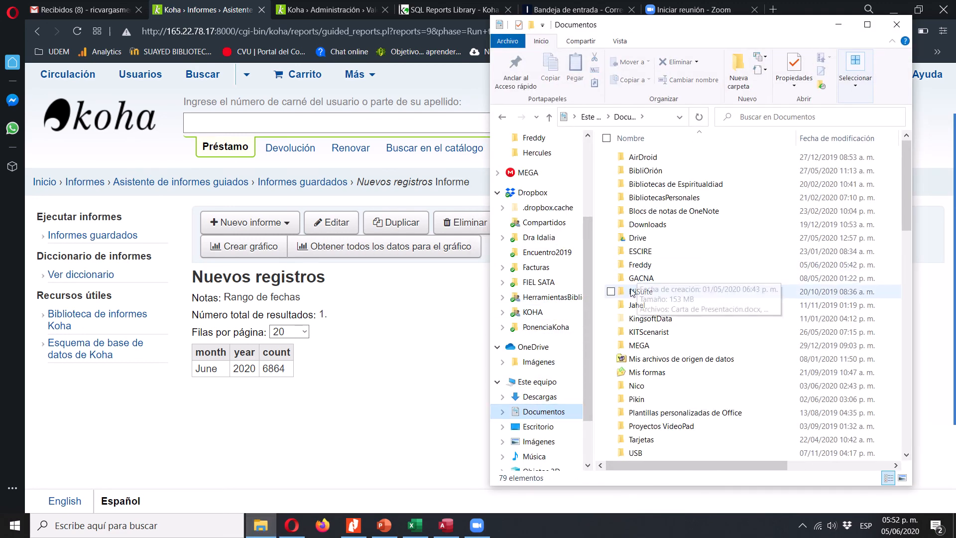
double_click(658, 265)
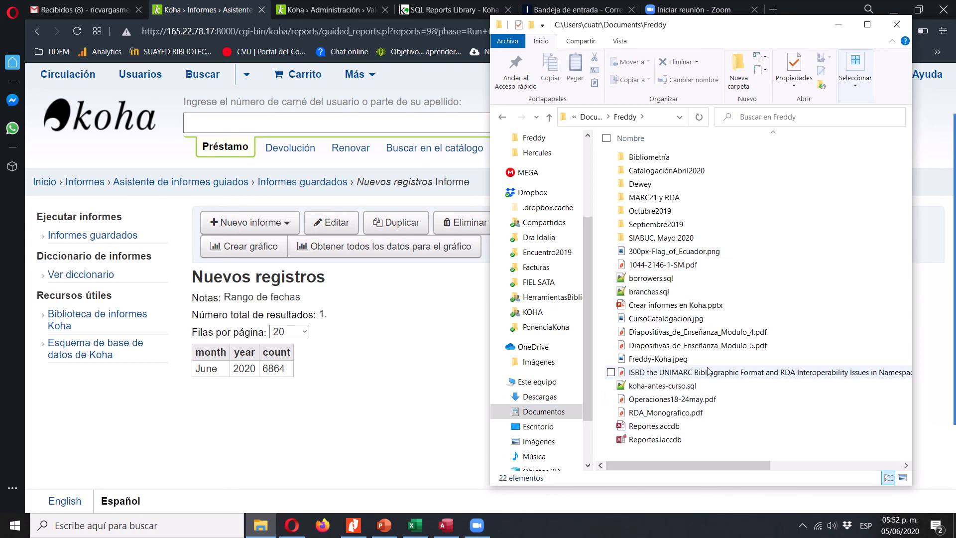
click(669, 160)
double_click(668, 160)
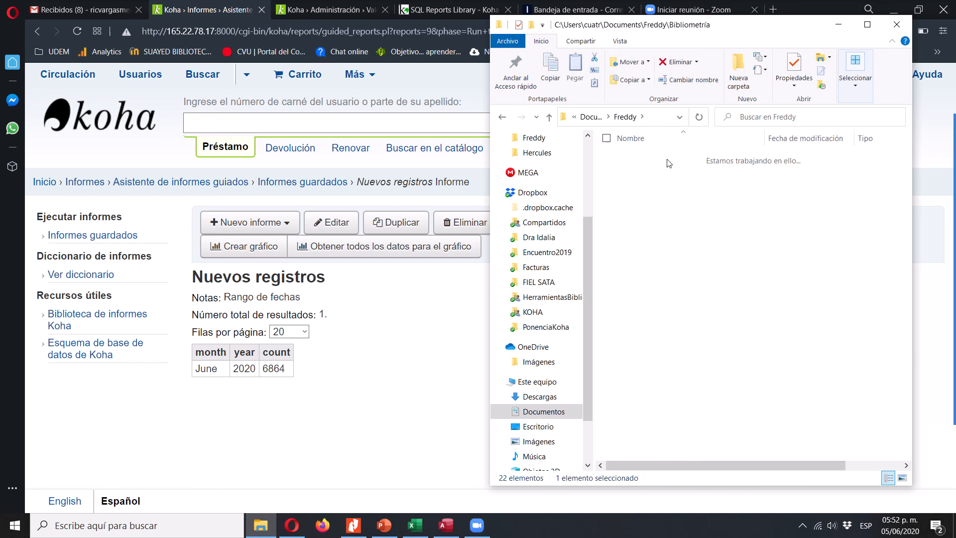
click(657, 176)
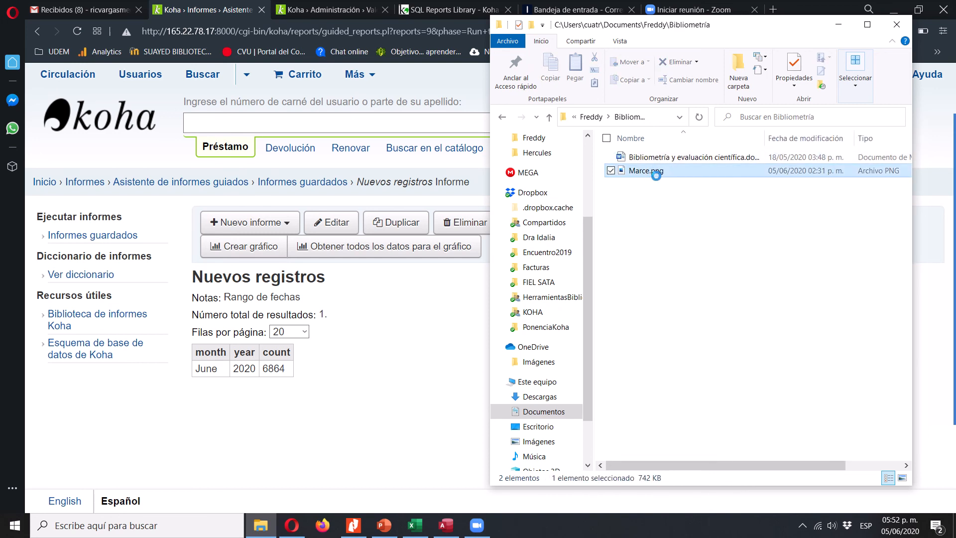